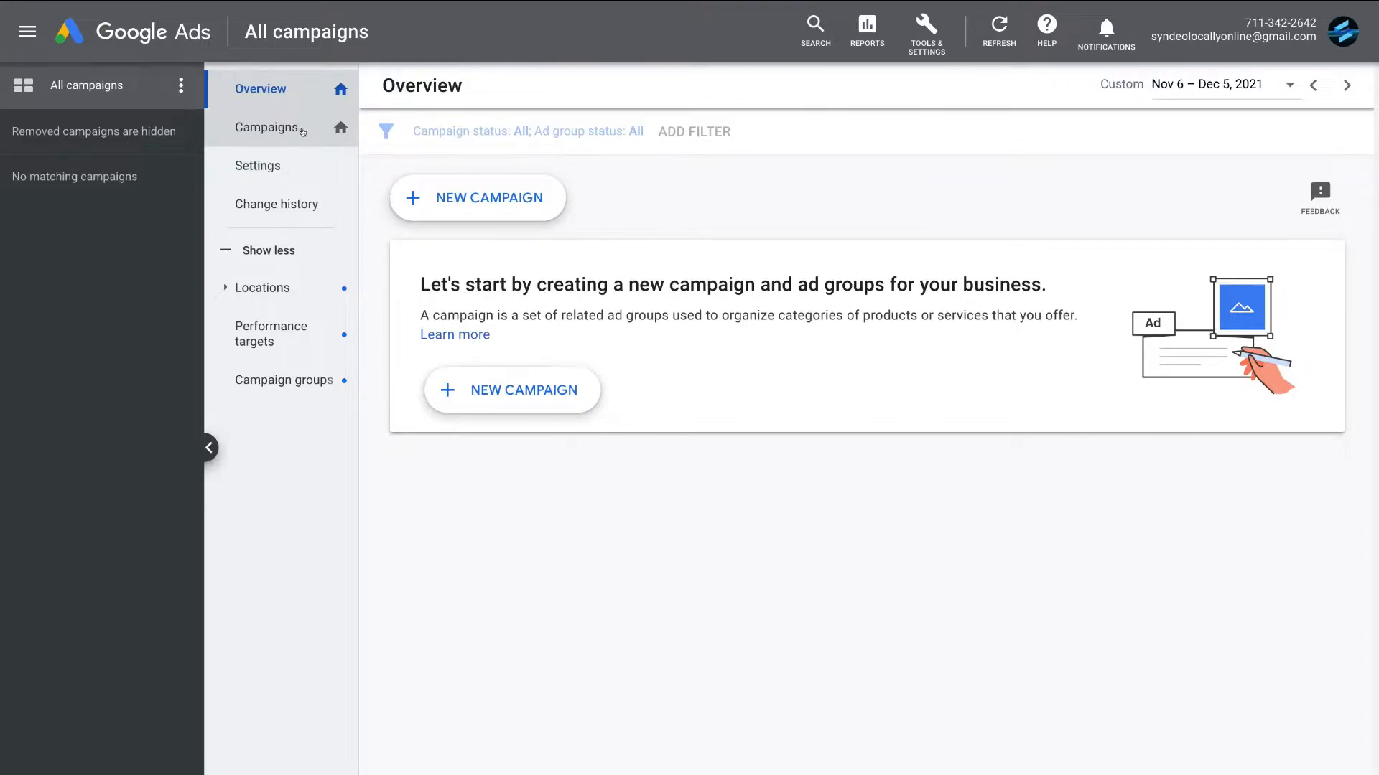
# - Start a new campaign without a goal's guidance, using the Video type and the Custom video campaign subtype
pyautogui.click(303, 132)
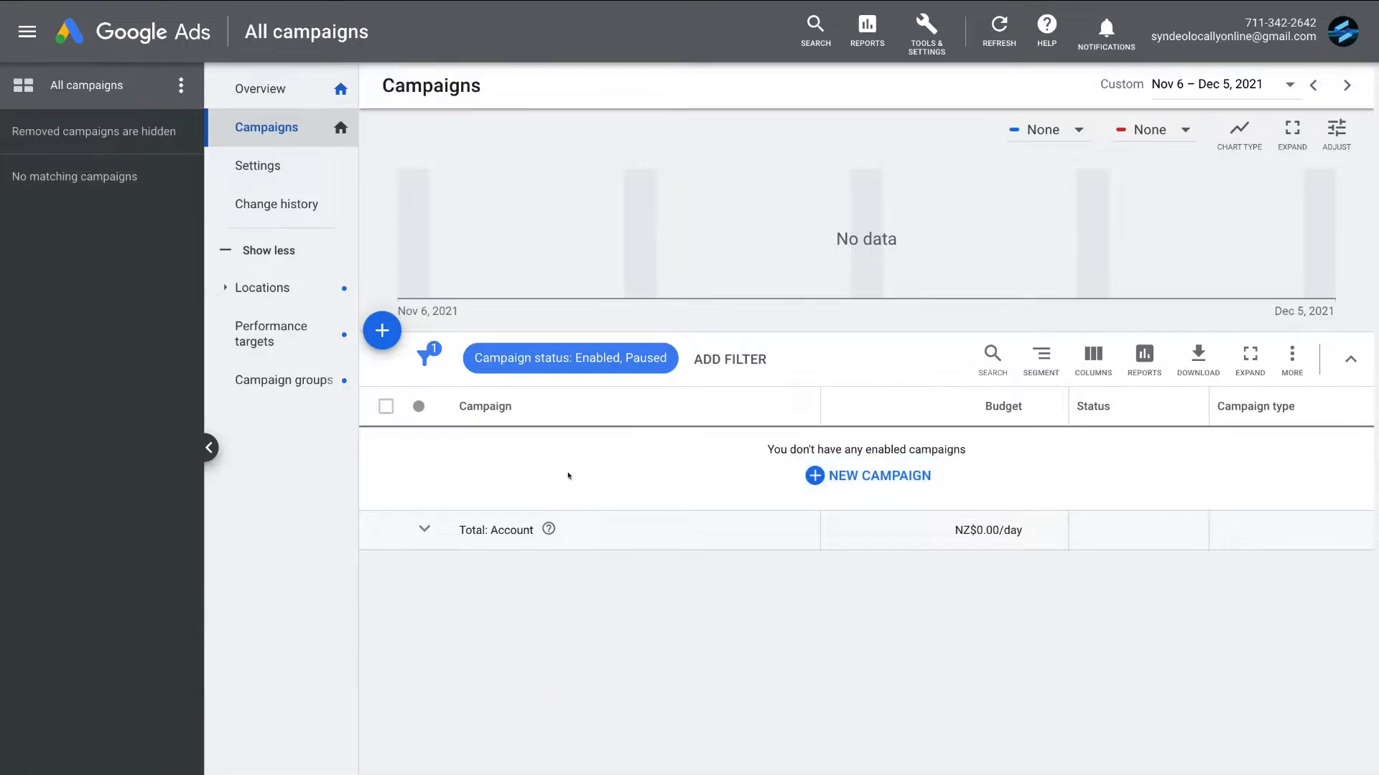
pyautogui.click(376, 327)
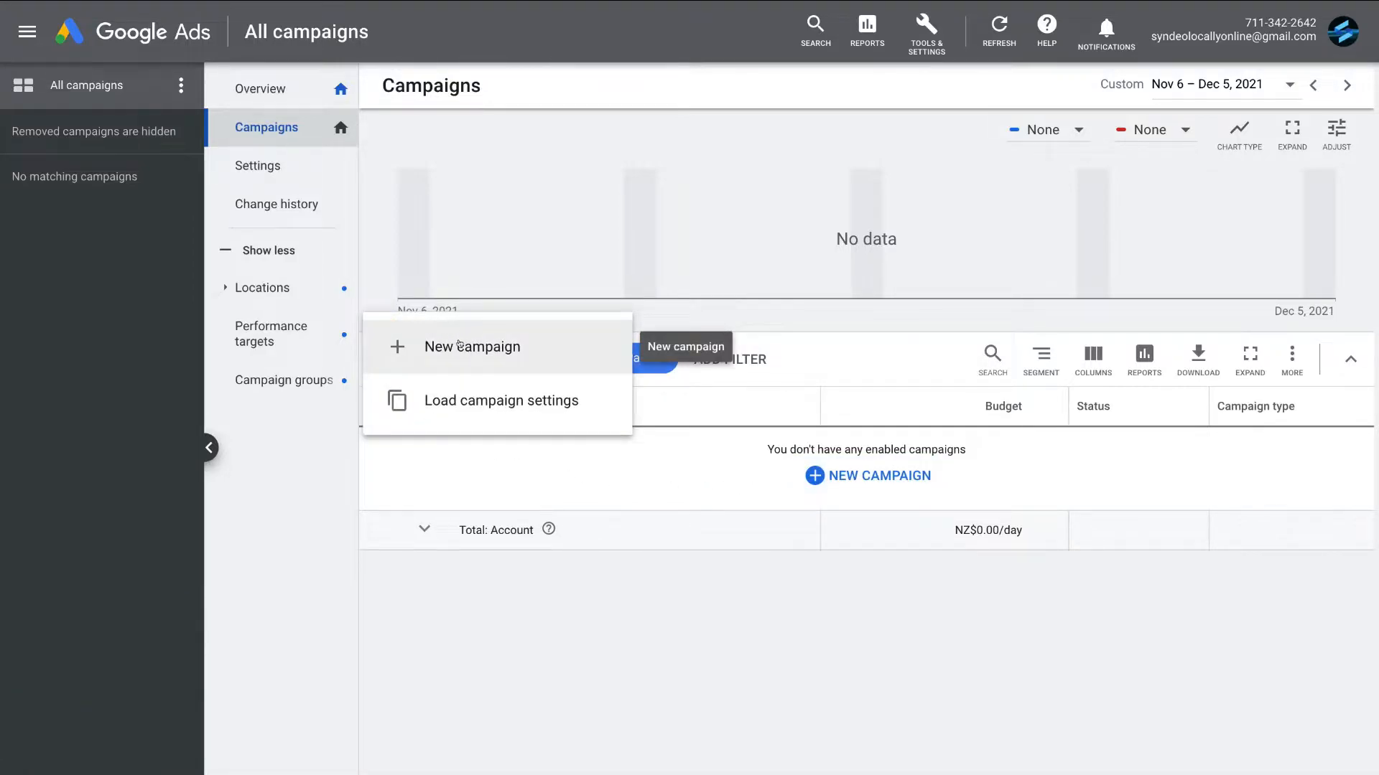
pyautogui.click(554, 343)
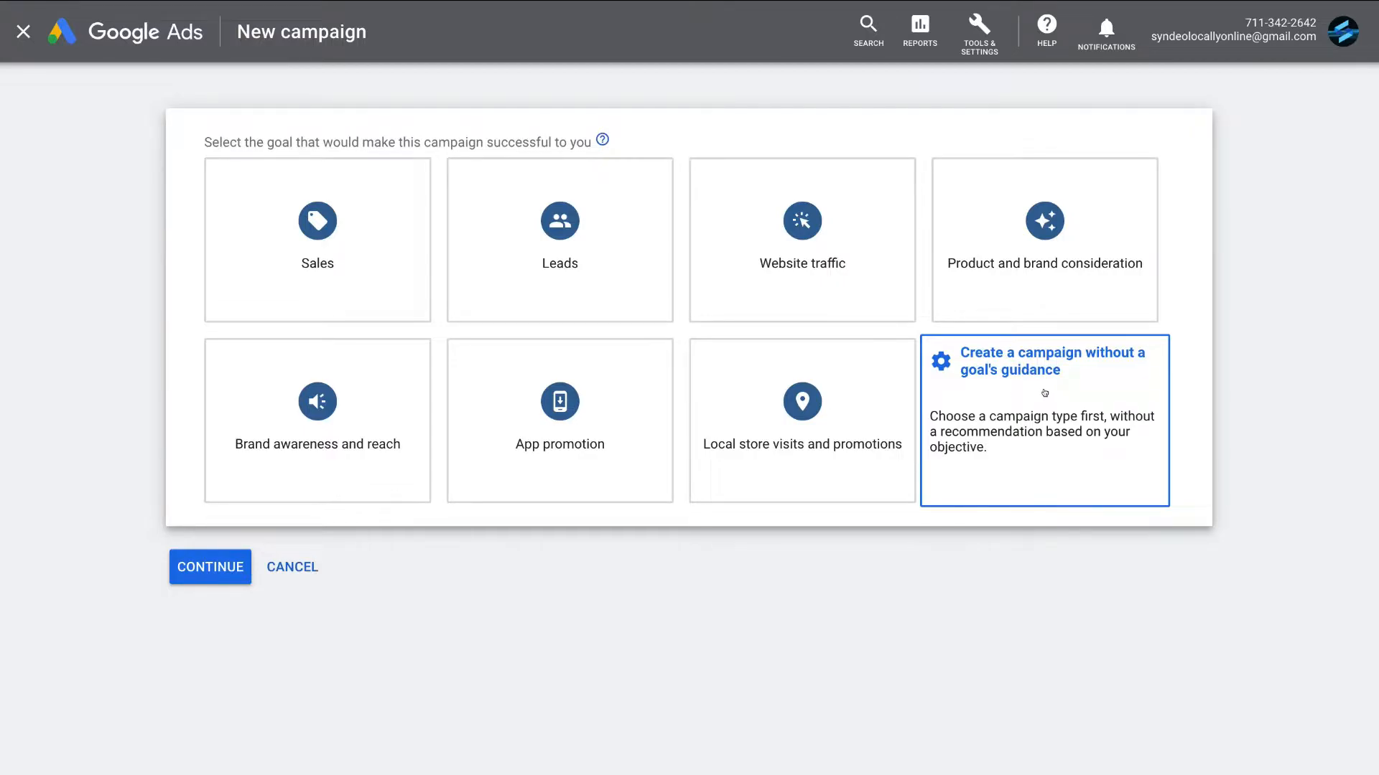
pyautogui.click(1072, 390)
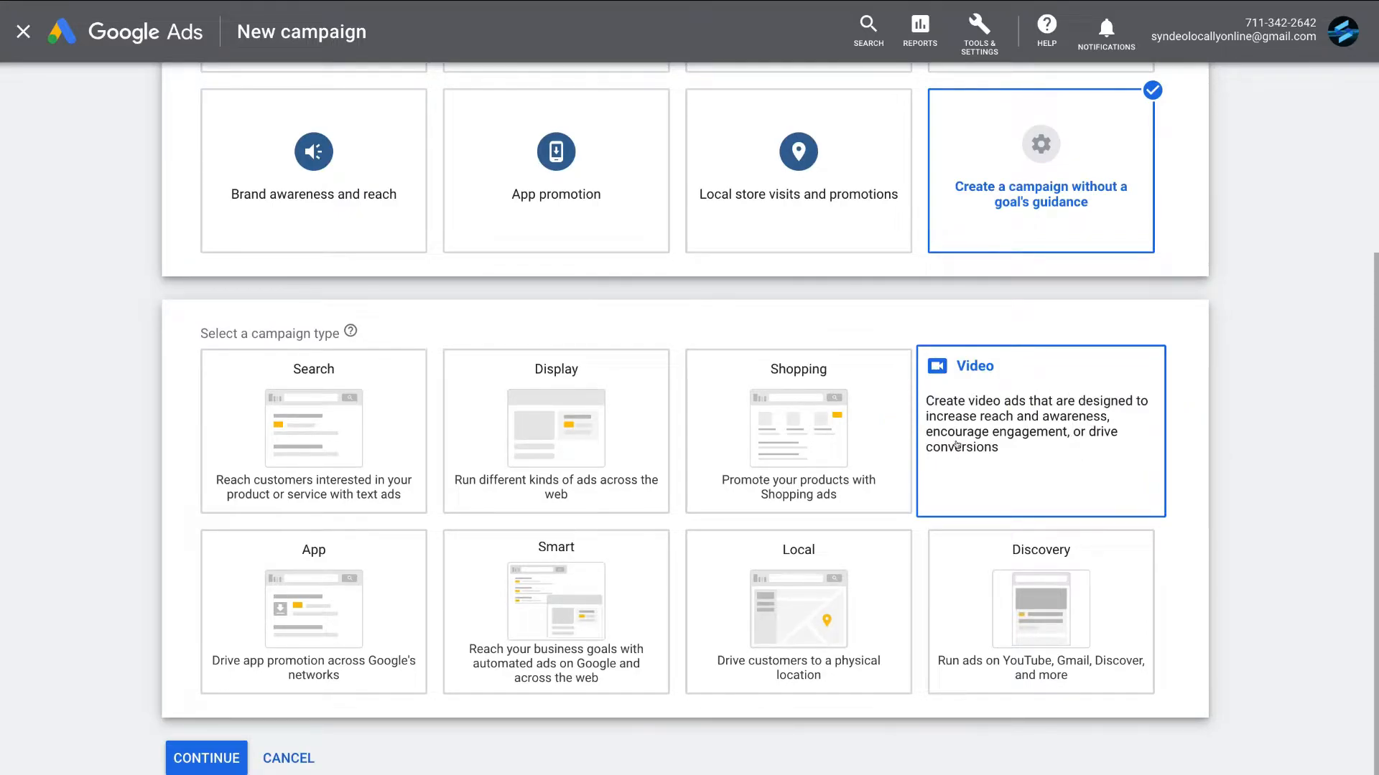
pyautogui.click(1021, 458)
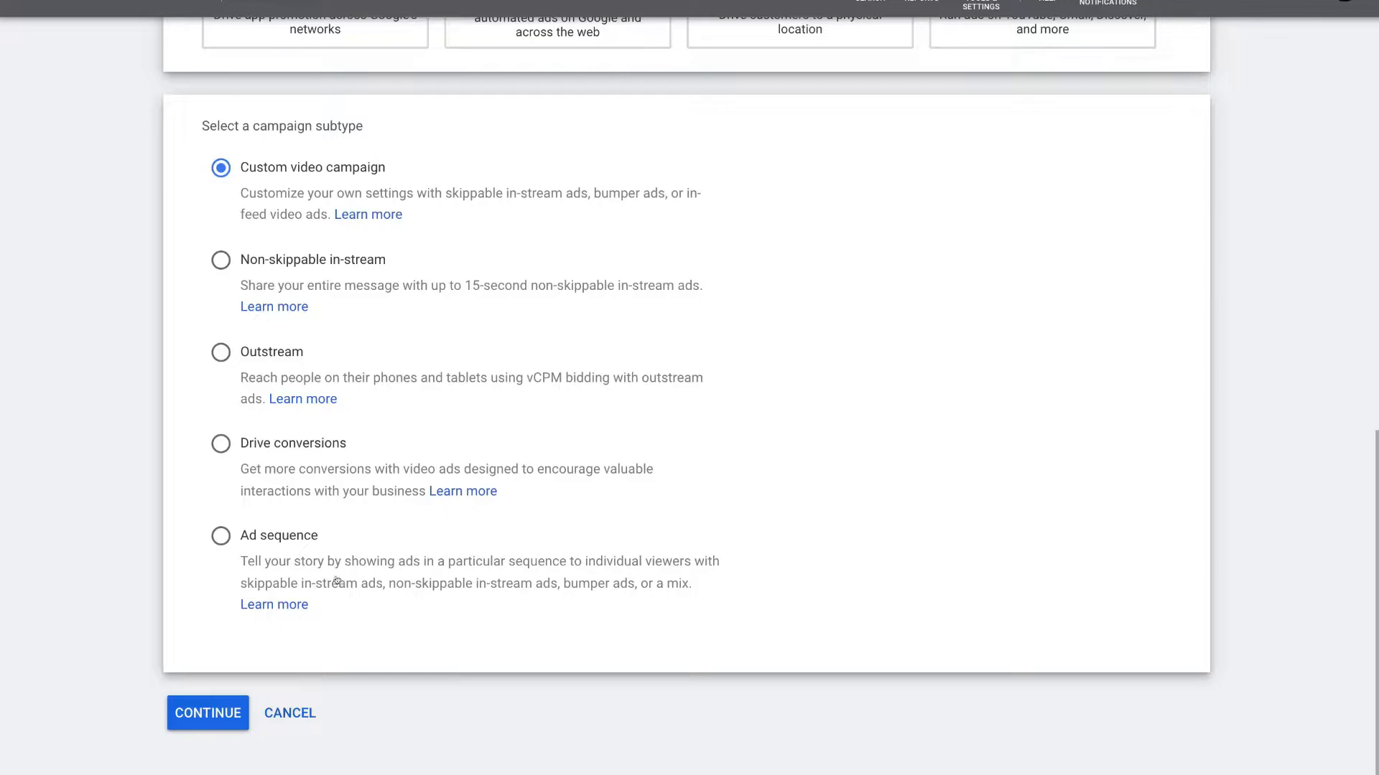
pyautogui.click(196, 711)
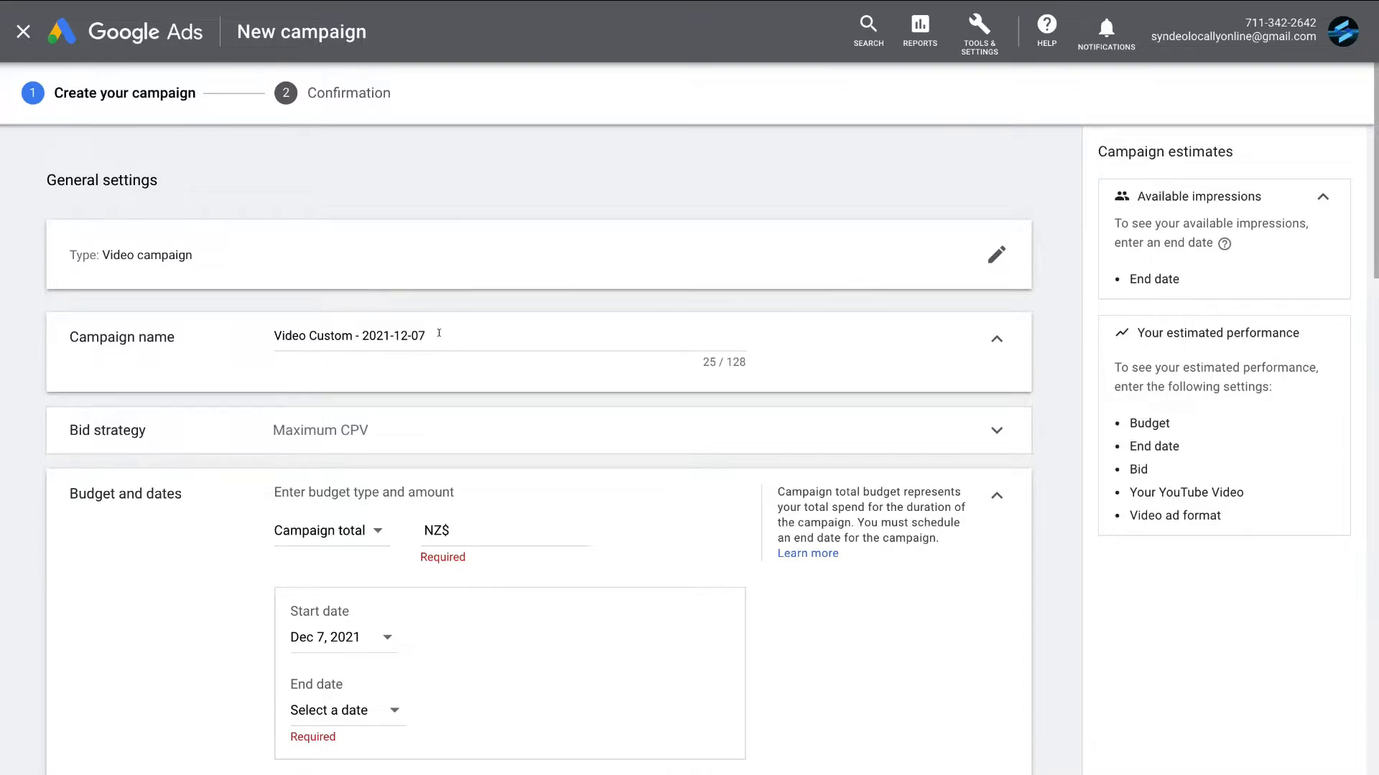
# - Name the campaign "Consulting Video" and expand its bid strategy settings
pyautogui.moveTo(438, 333); pyautogui.dragTo(276, 335)
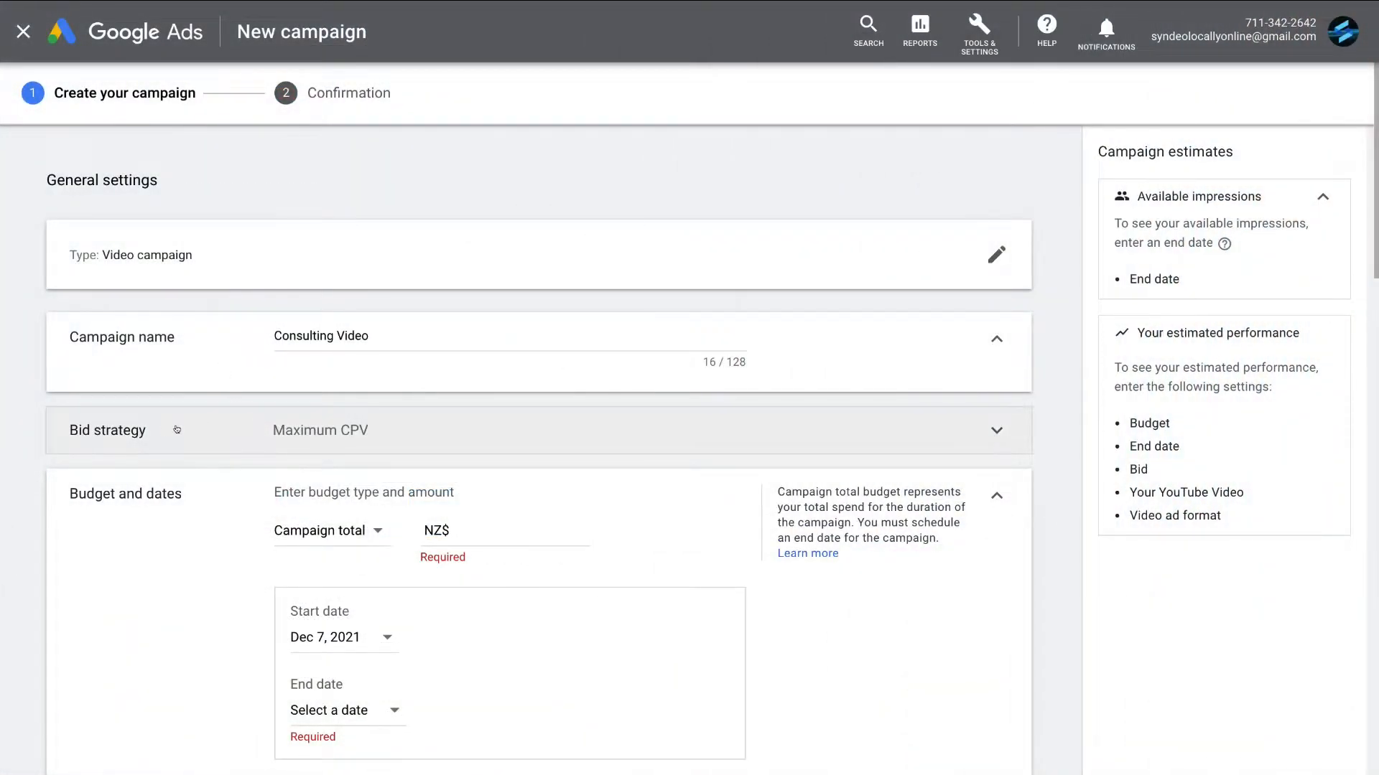
pyautogui.click(239, 433)
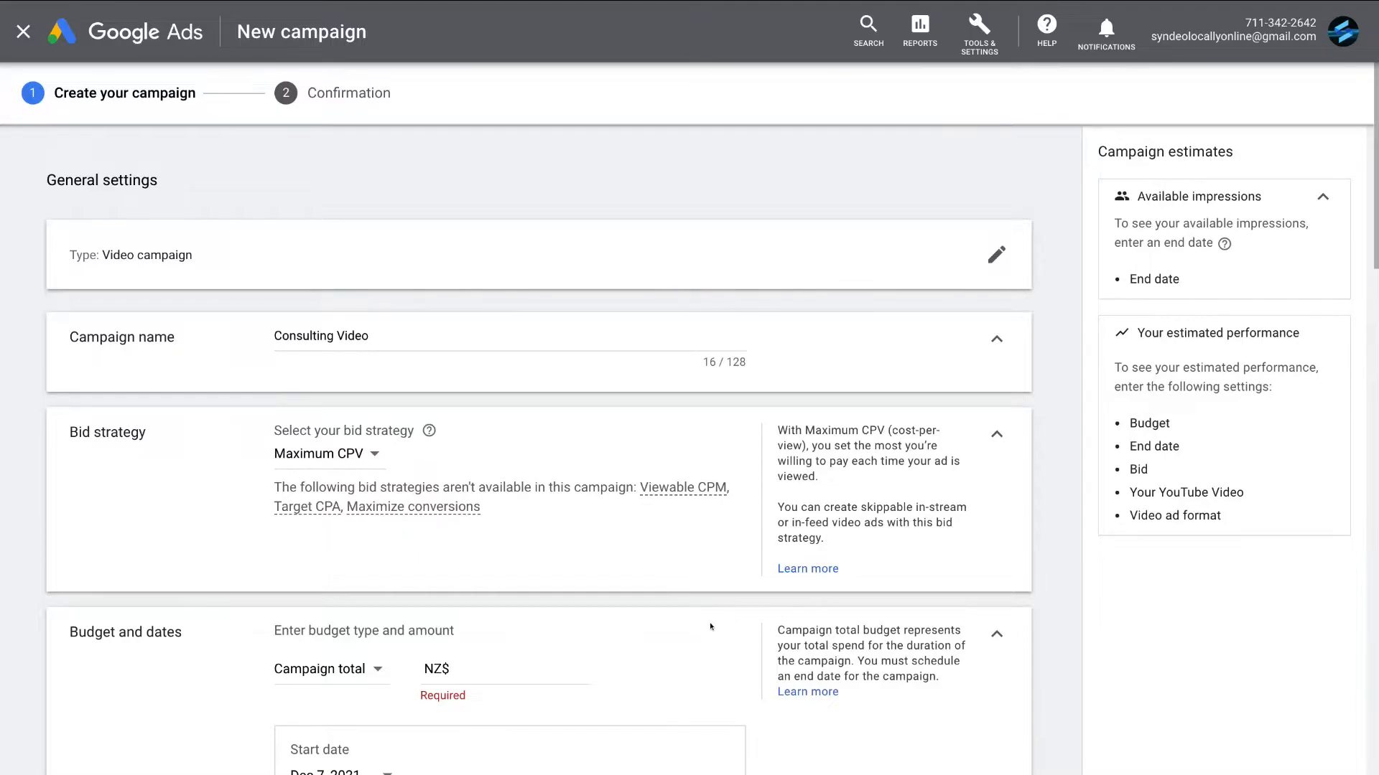
# - Change the campaign's budget type to Daily and set the amount to NZ$5.00
pyautogui.scroll(-3, 710, 627)
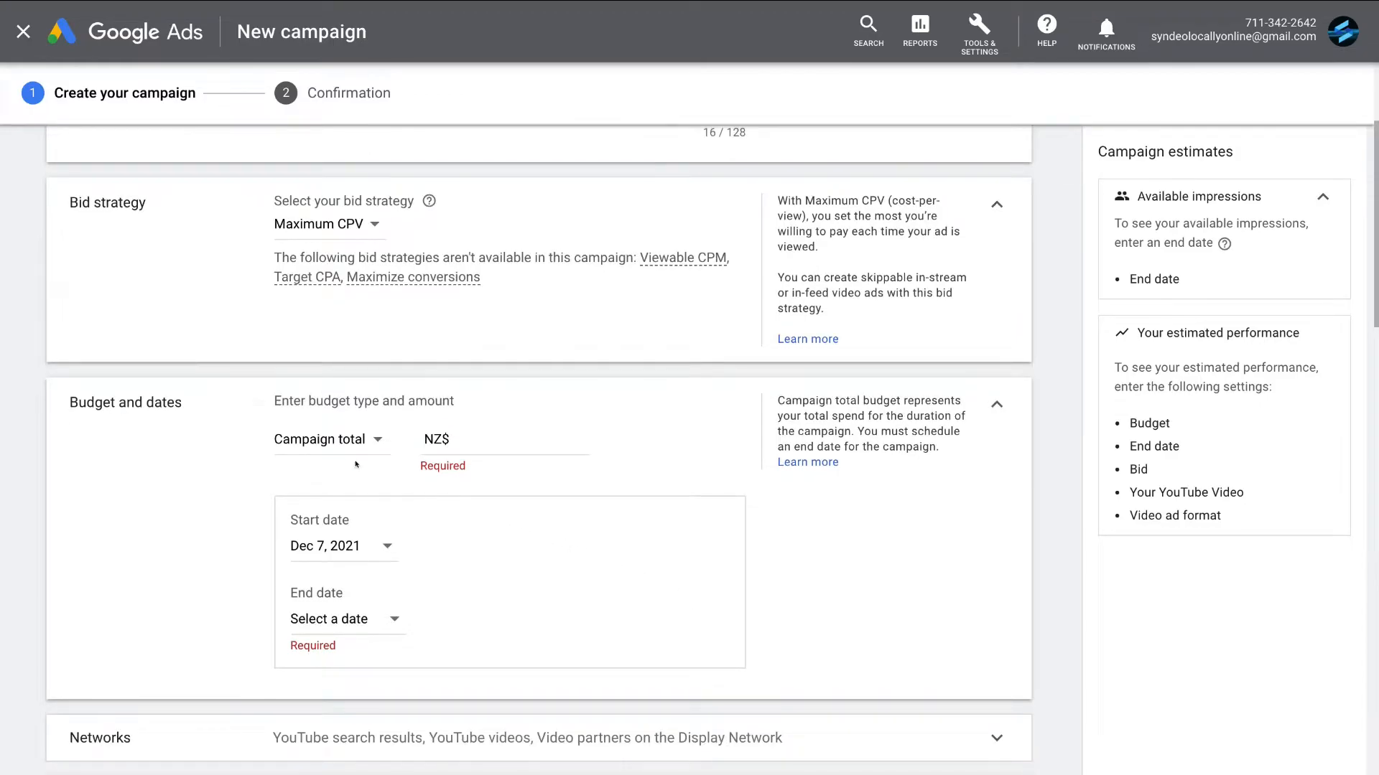
pyautogui.click(346, 436)
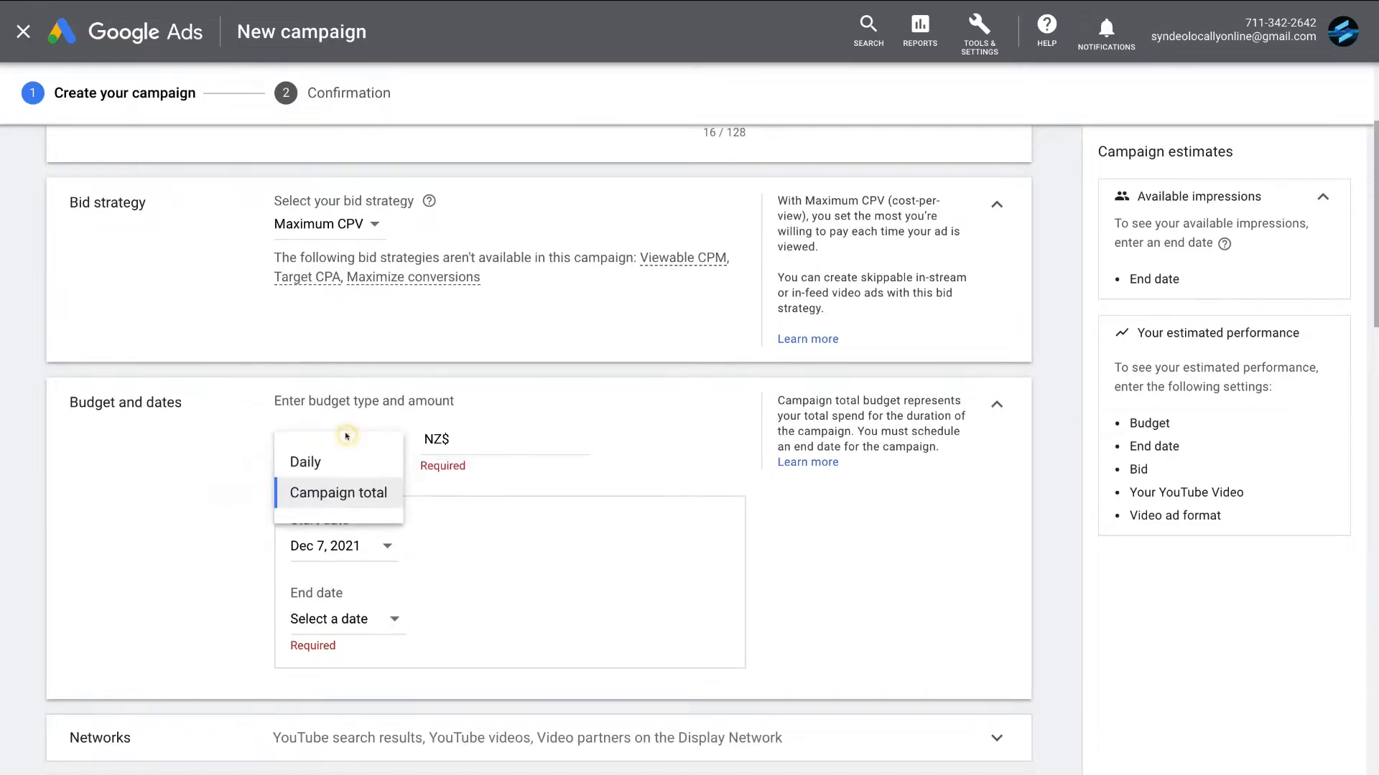
pyautogui.click(344, 458)
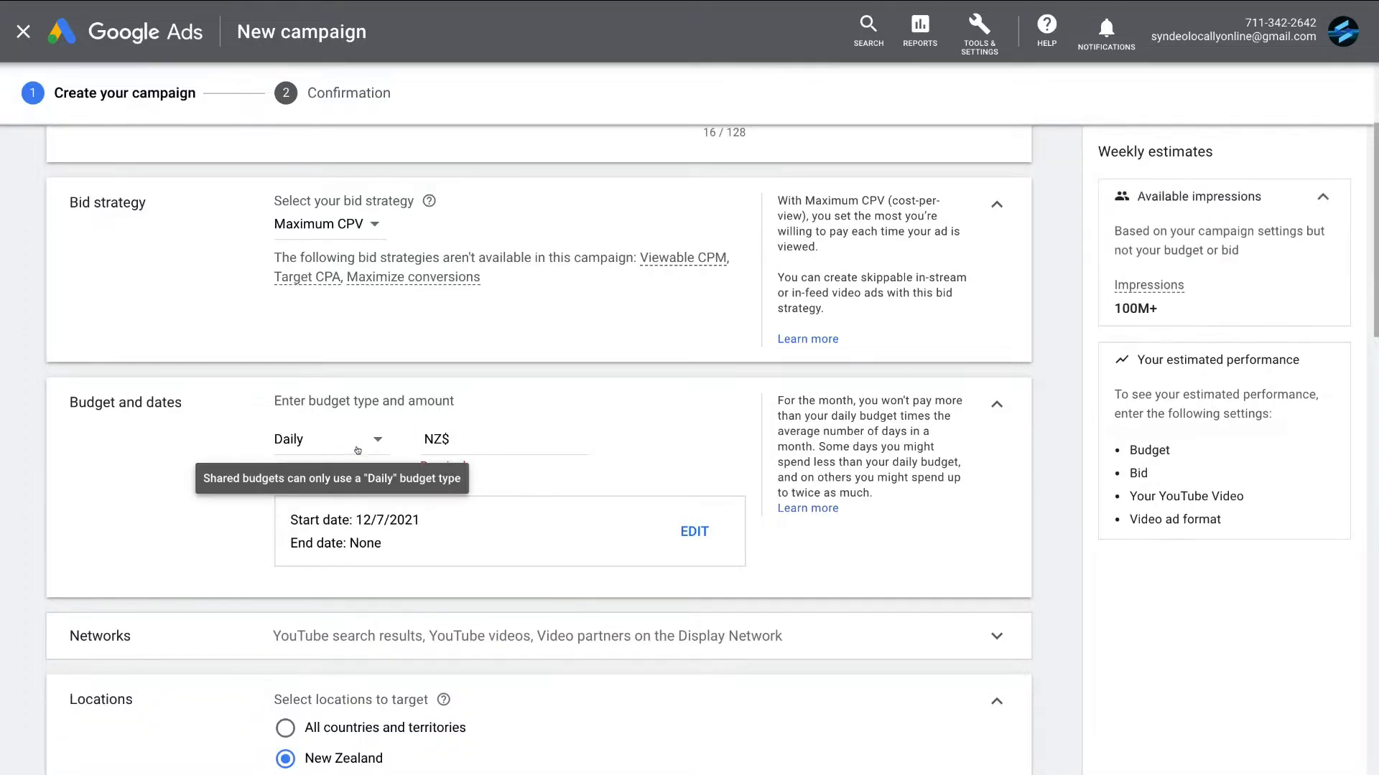
pyautogui.click(466, 434)
pyautogui.write('5')
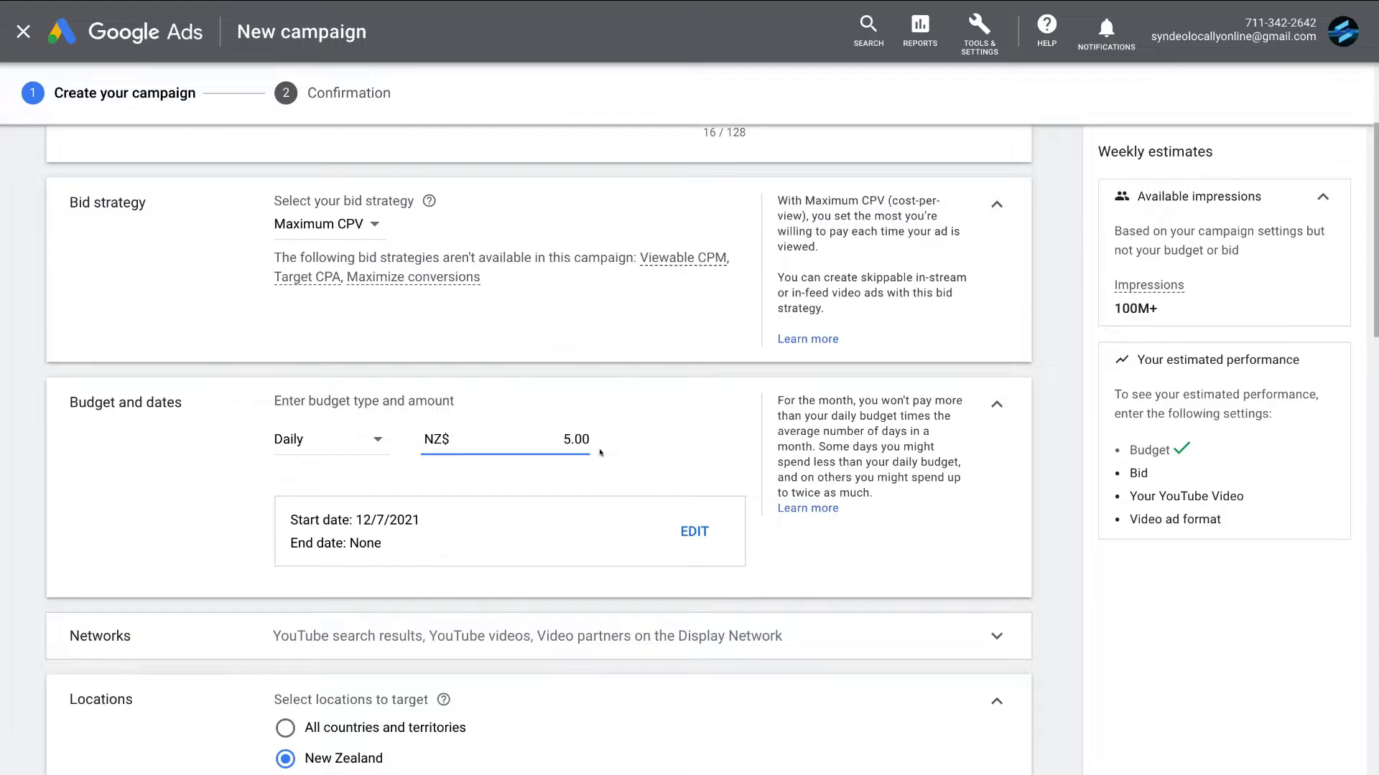
# - Exclude YouTube search results and Video partners on the Display Network from the campaign's networks
pyautogui.scroll(-1, 709, 612)
pyautogui.scroll(-3, 709, 613)
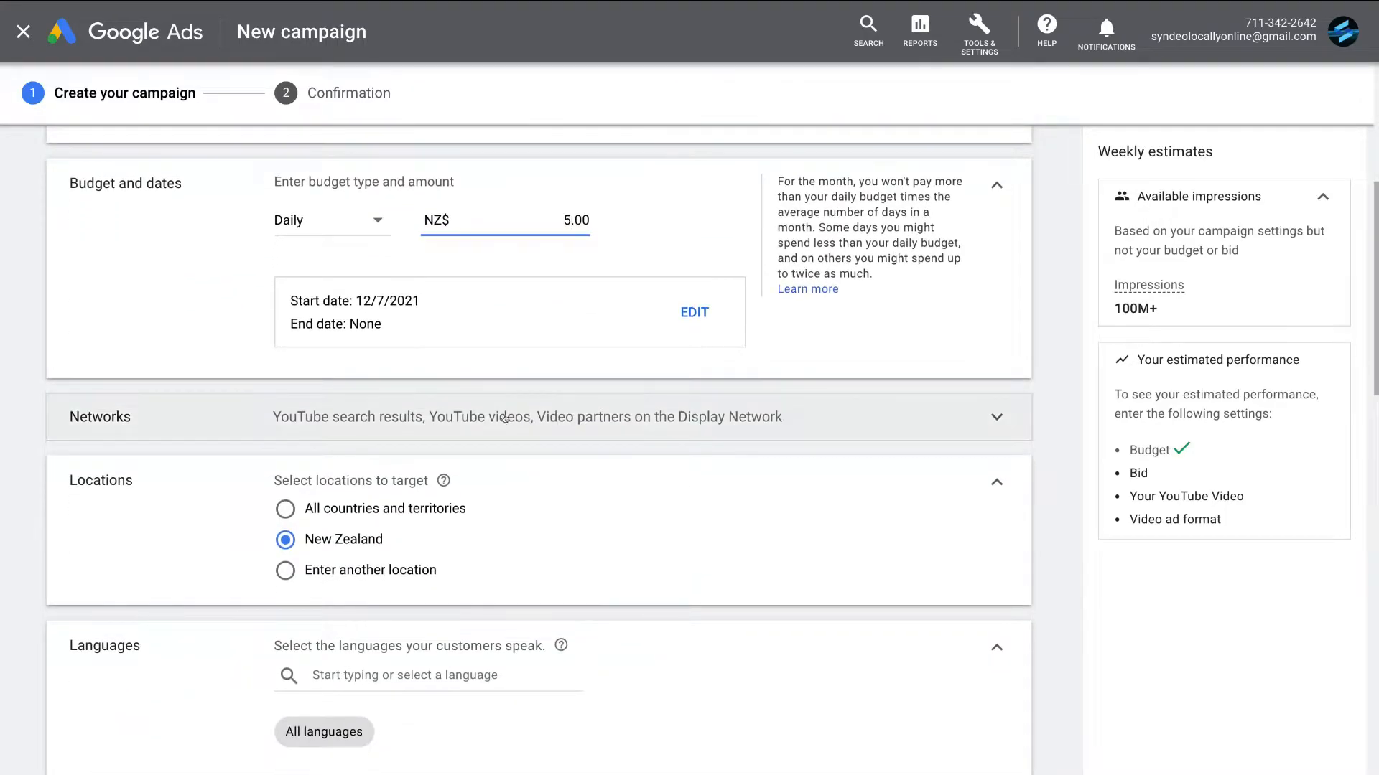
pyautogui.click(805, 405)
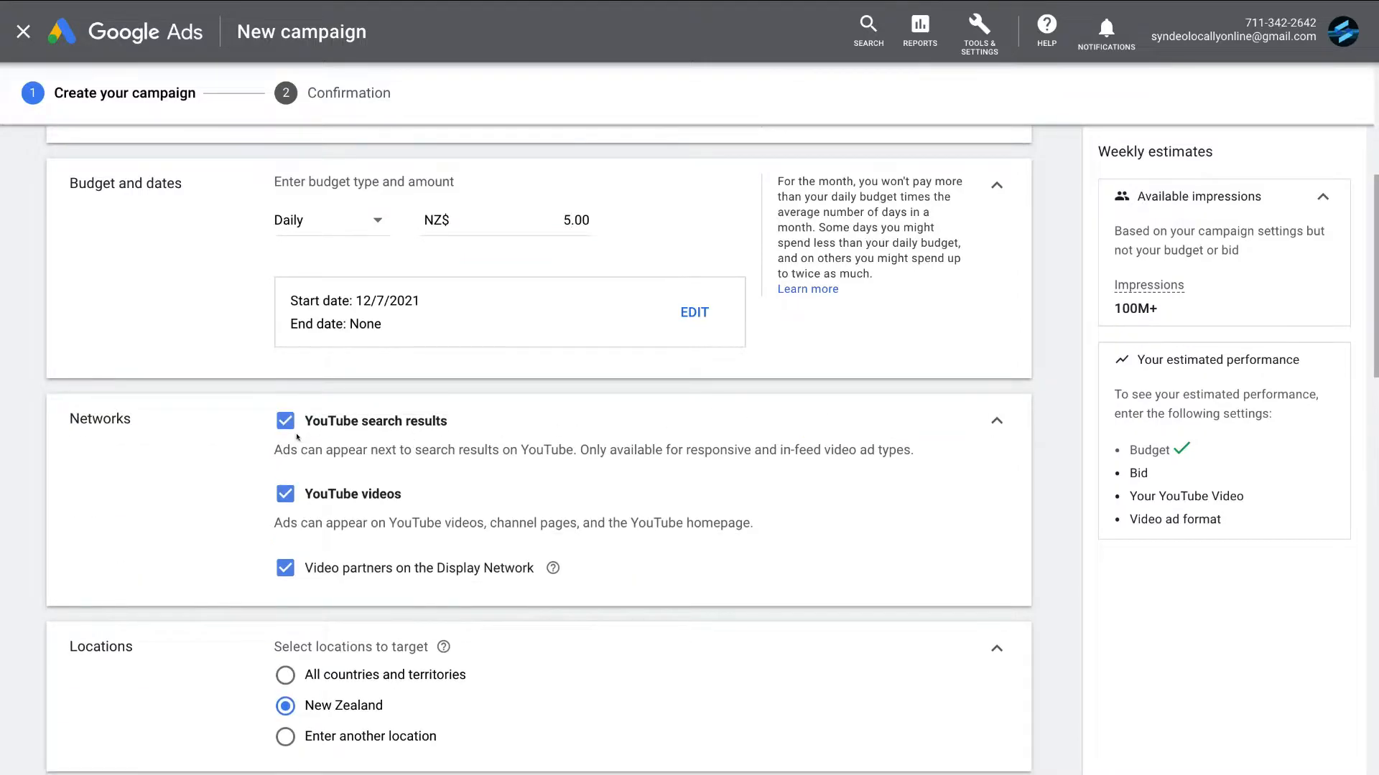
pyautogui.click(275, 423)
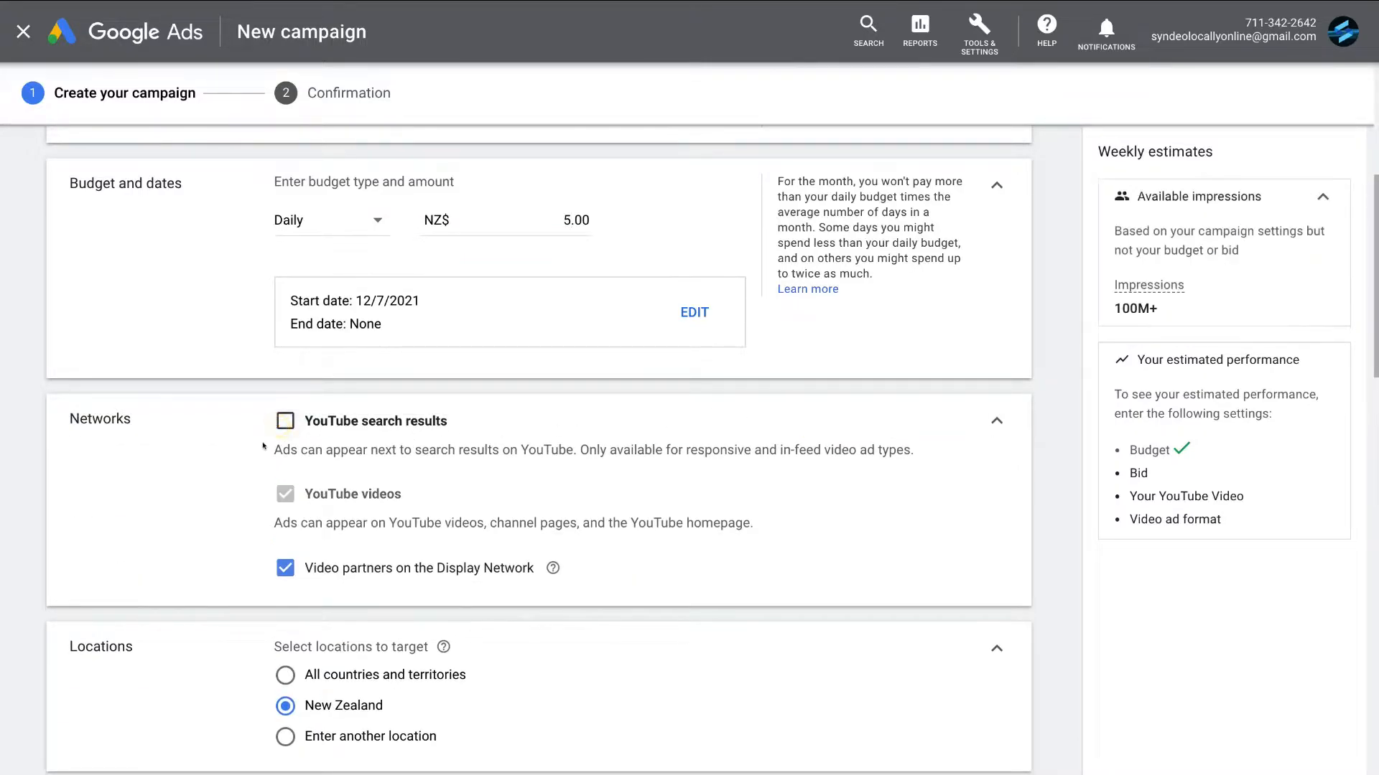
pyautogui.click(274, 569)
# - Target the countries New Zealand and Australia as custom campaign locations
pyautogui.scroll(-5, 596, 625)
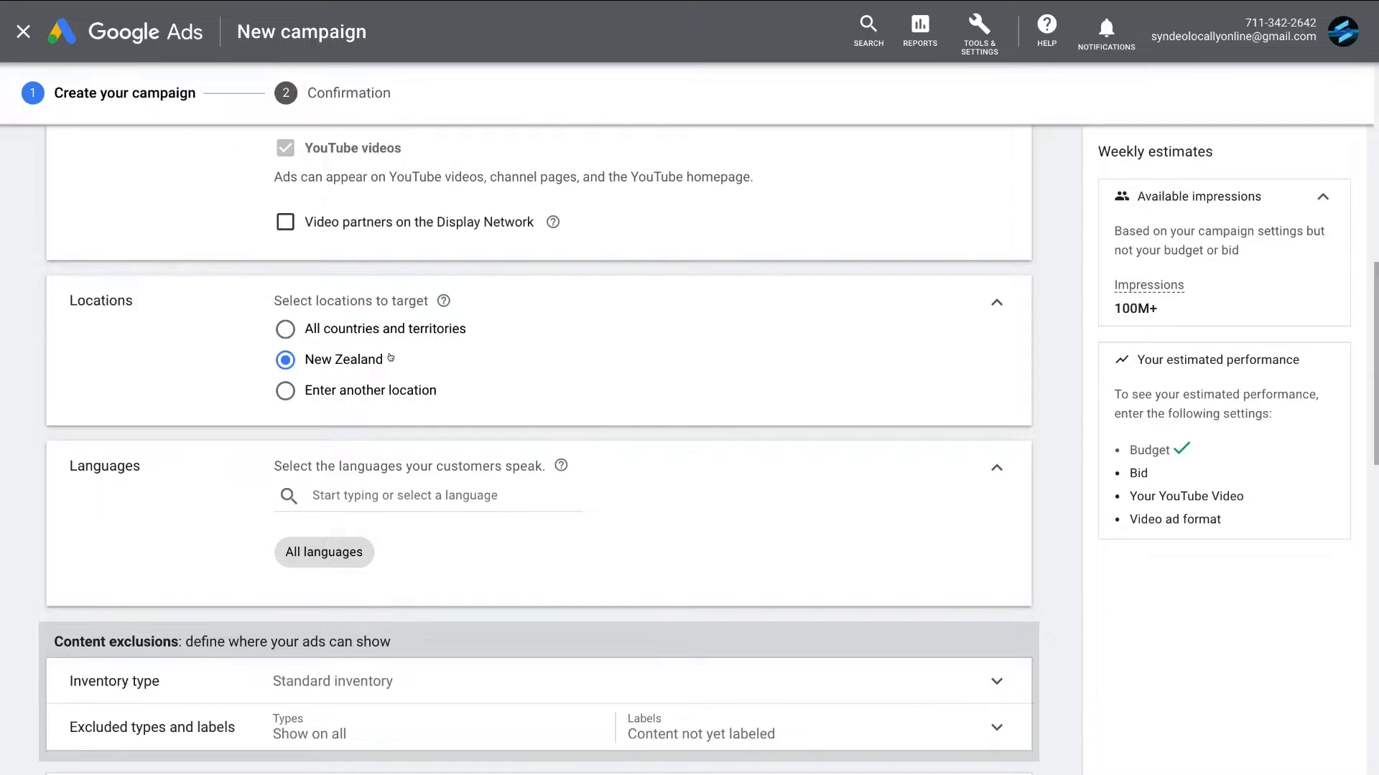
pyautogui.click(280, 392)
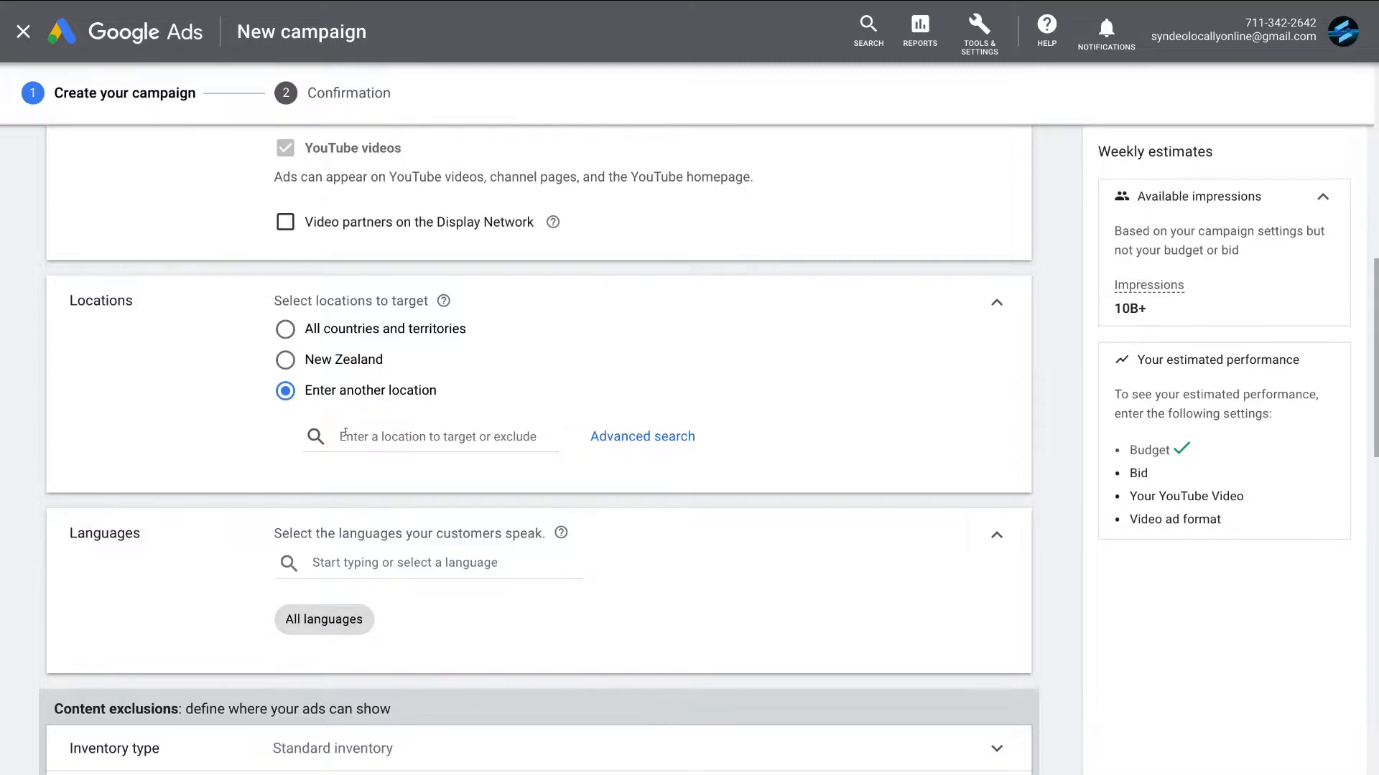
pyautogui.click(344, 434)
pyautogui.write('New zealand')
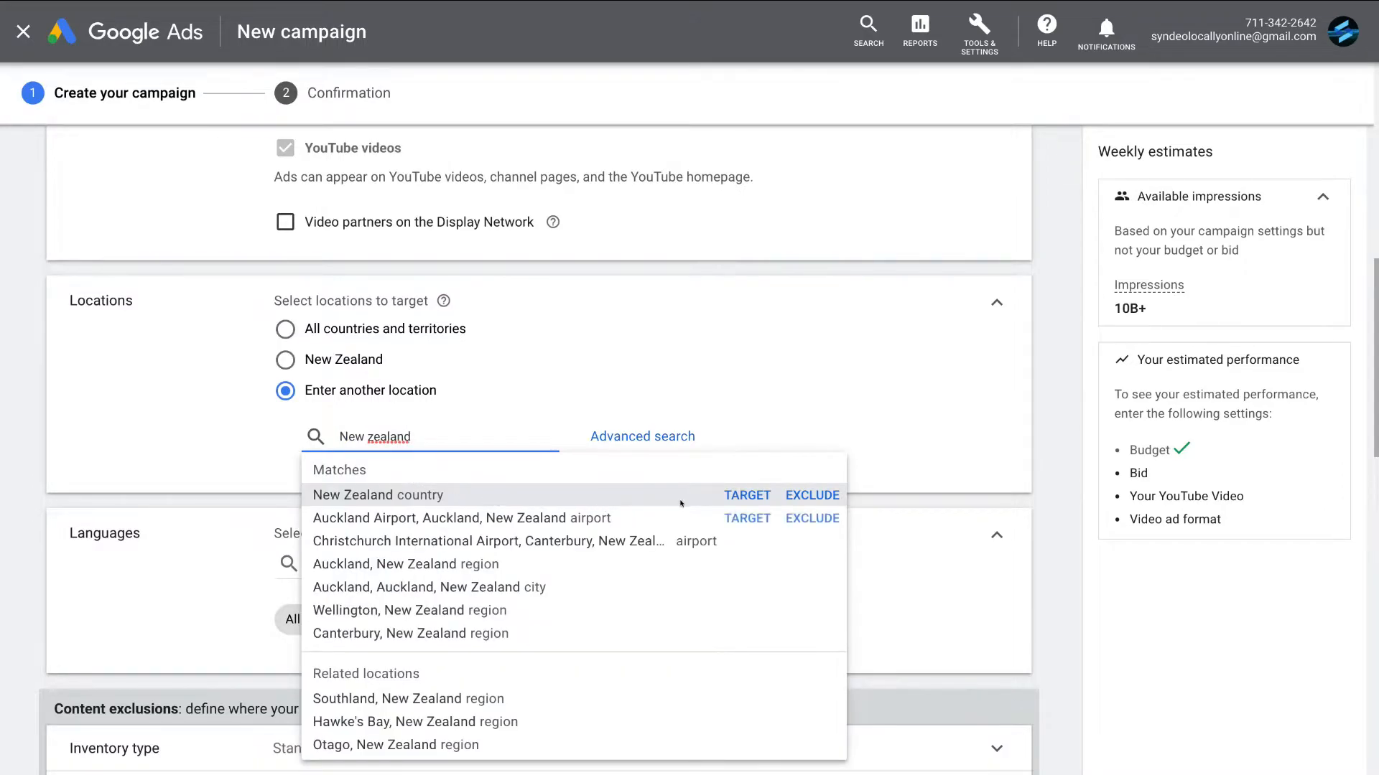
pyautogui.click(737, 496)
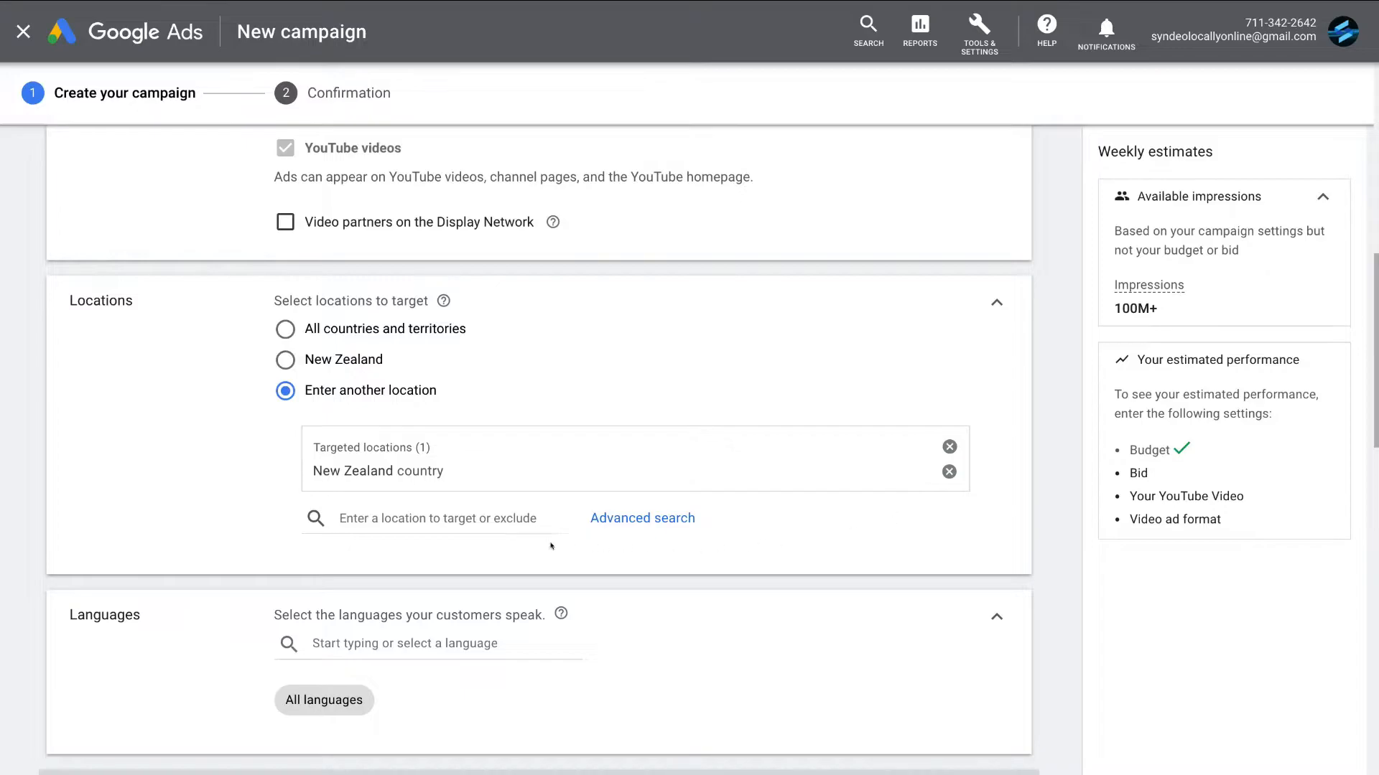
pyautogui.click(397, 512)
pyautogui.write('Australia')
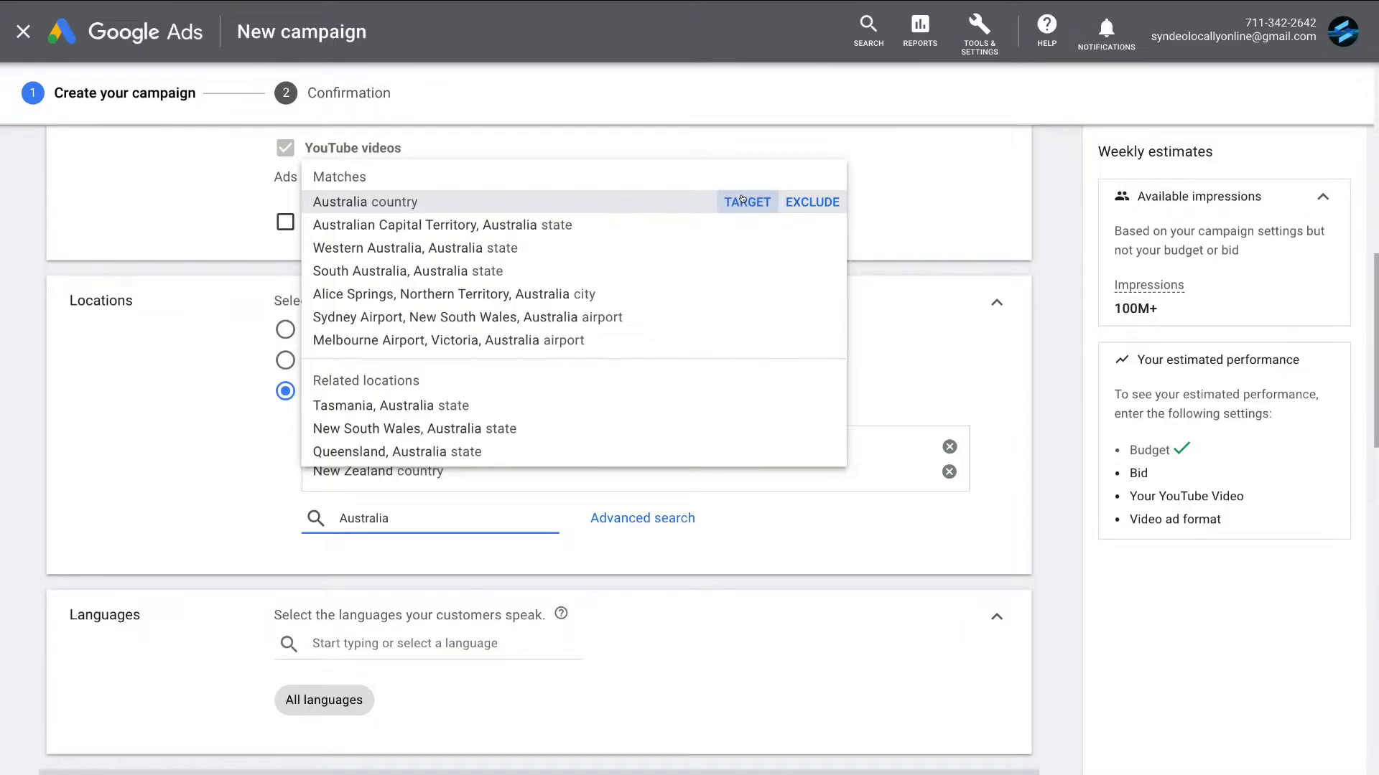
pyautogui.click(742, 198)
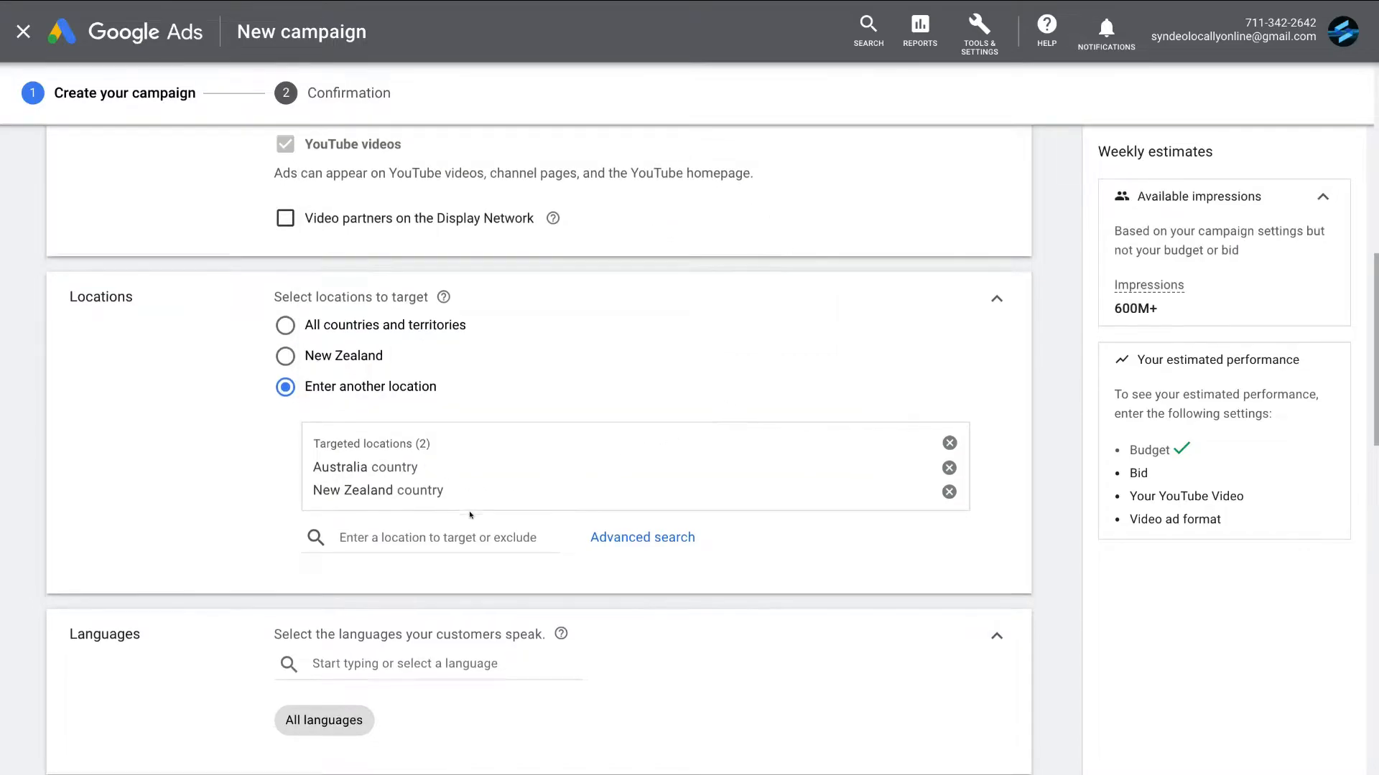
# - Set English as the campaign's customer language
pyautogui.scroll(-4, 467, 497)
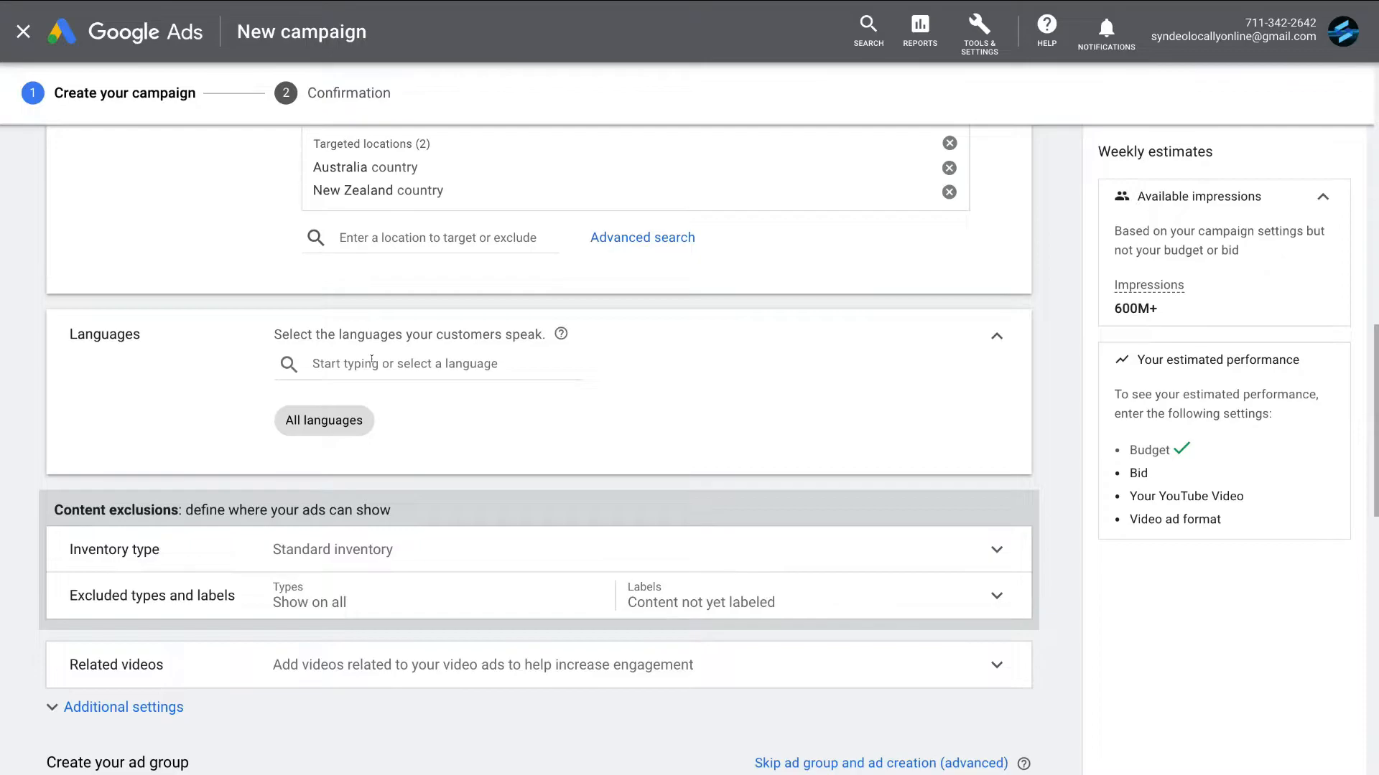
pyautogui.click(327, 363)
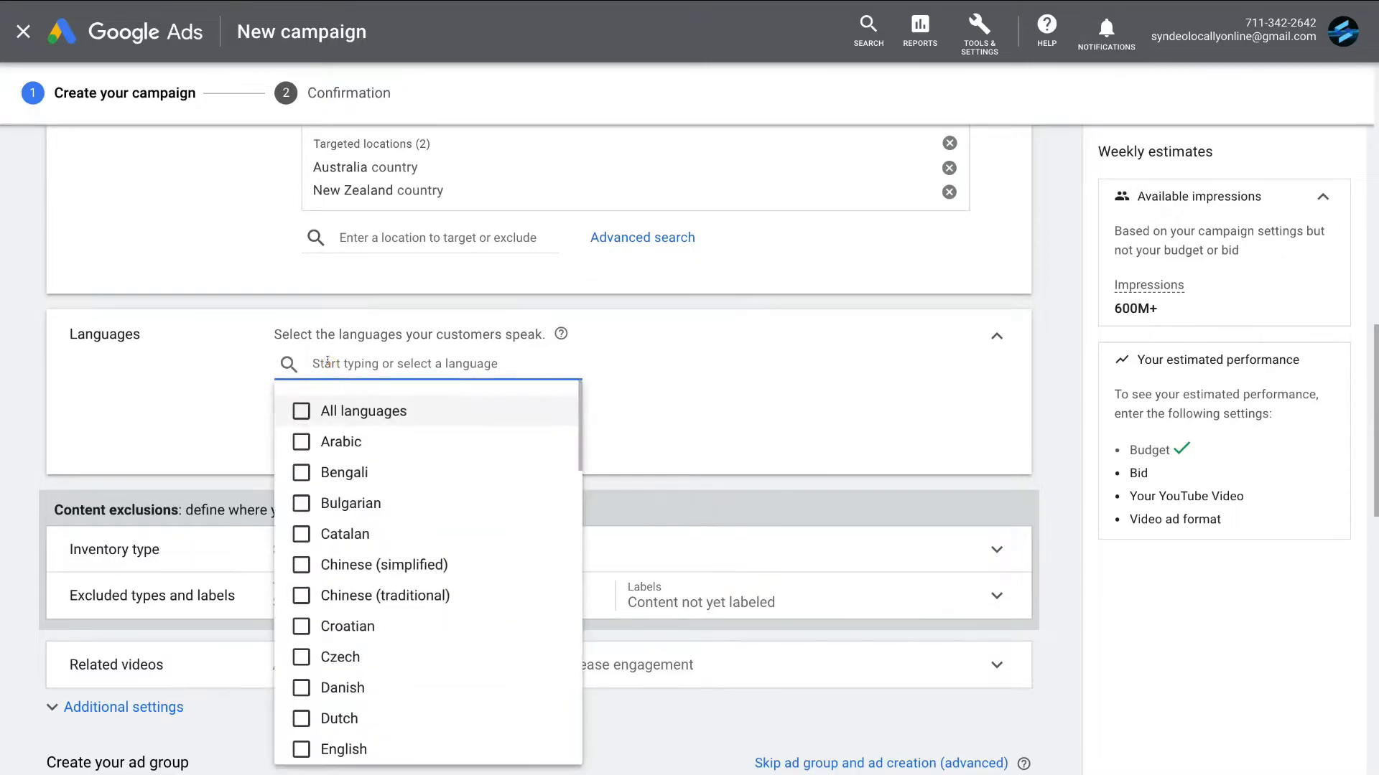
pyautogui.click(339, 746)
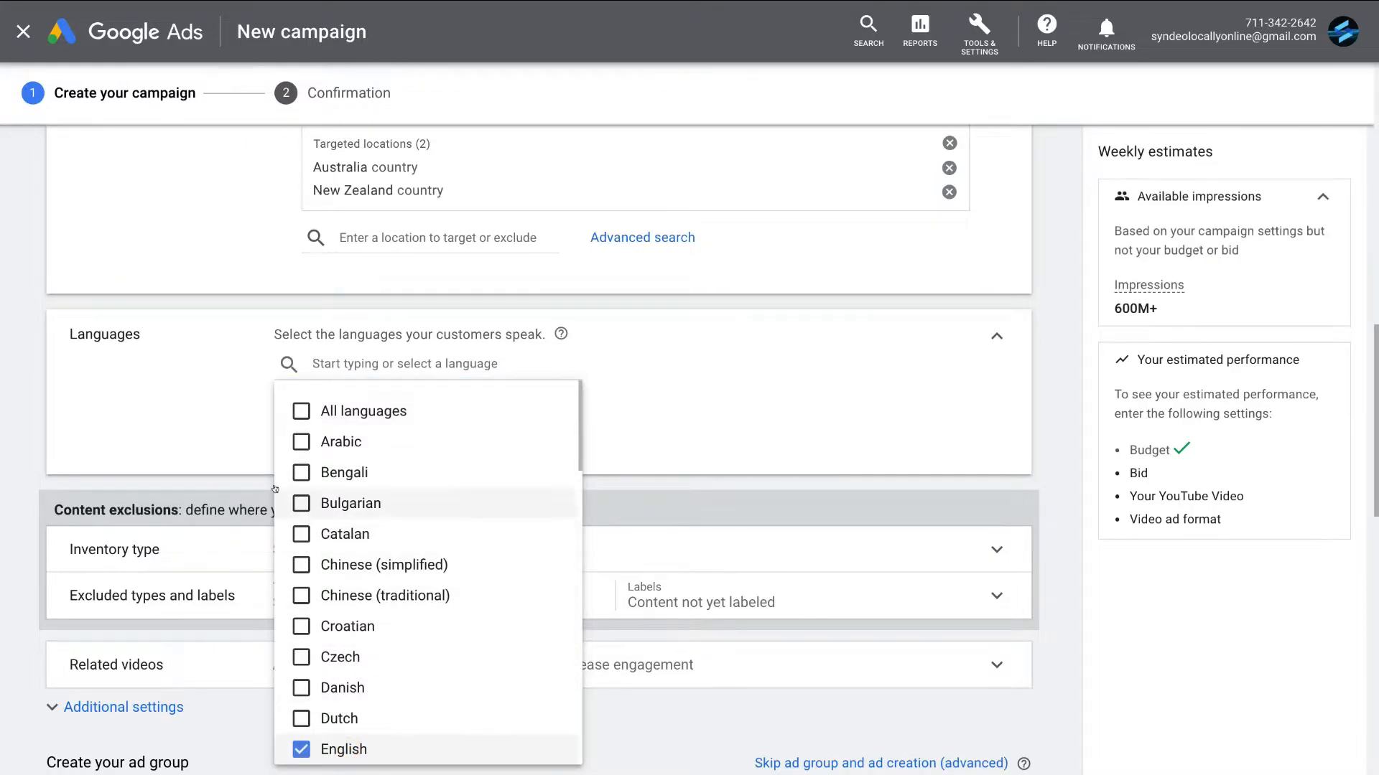
pyautogui.click(202, 417)
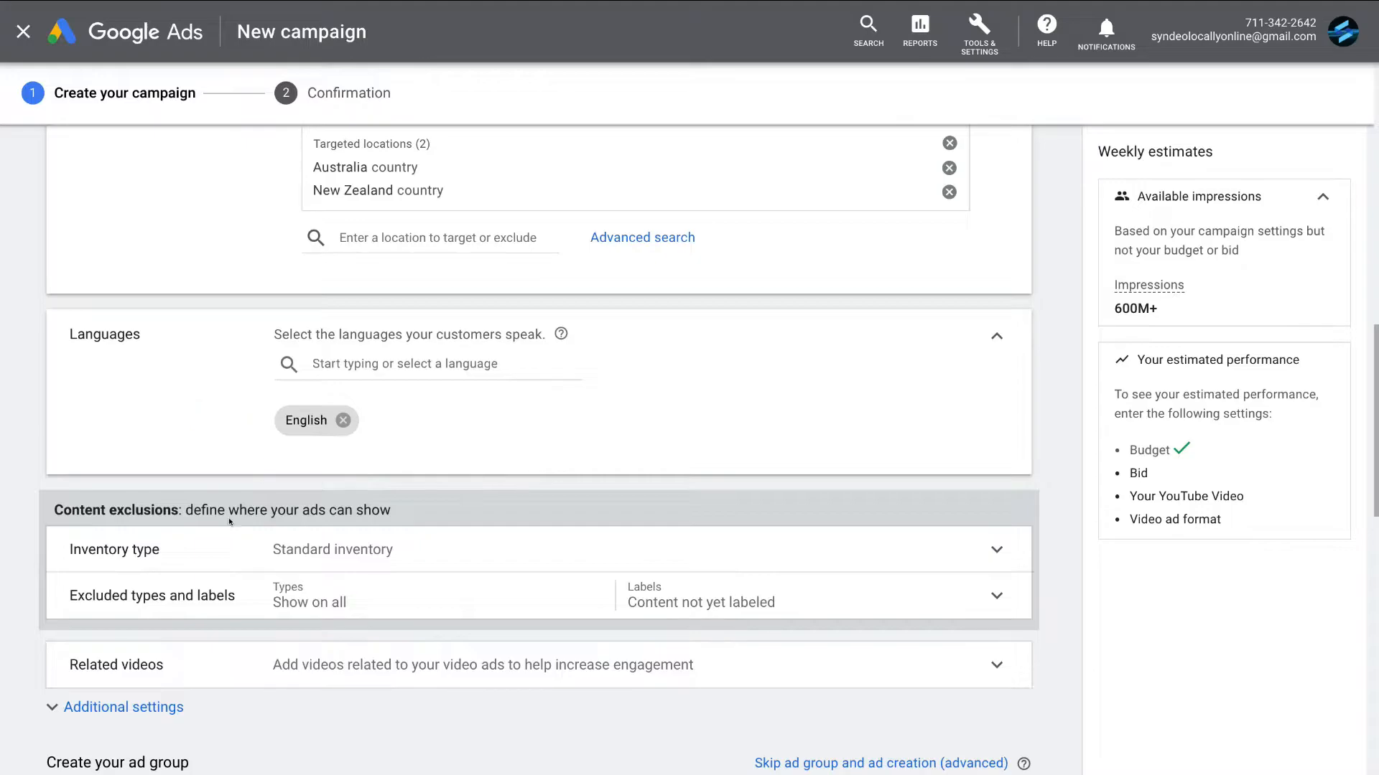
# - Review the campaign's inventory type, excluded types and labels, and related videos settings
pyautogui.click(201, 545)
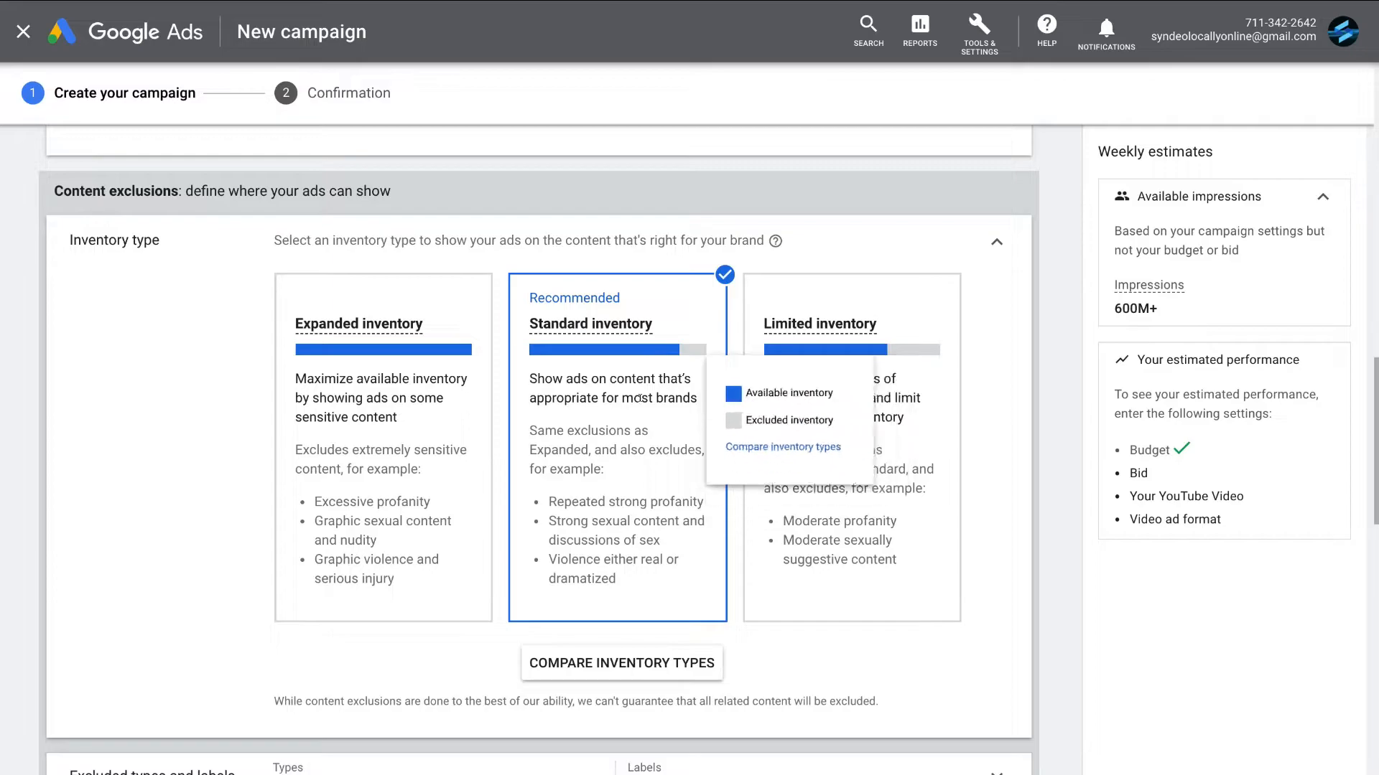
pyautogui.scroll(-5, 688, 551)
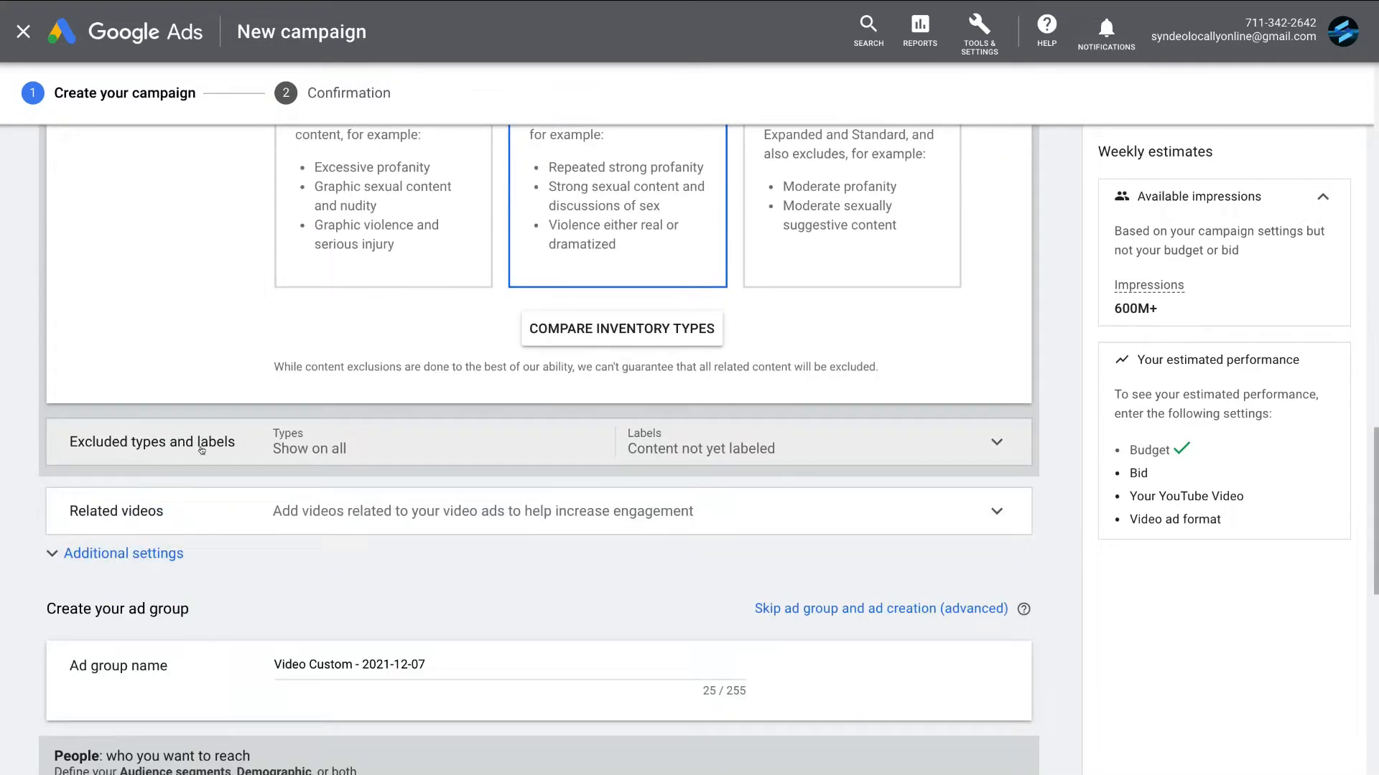
pyautogui.click(399, 444)
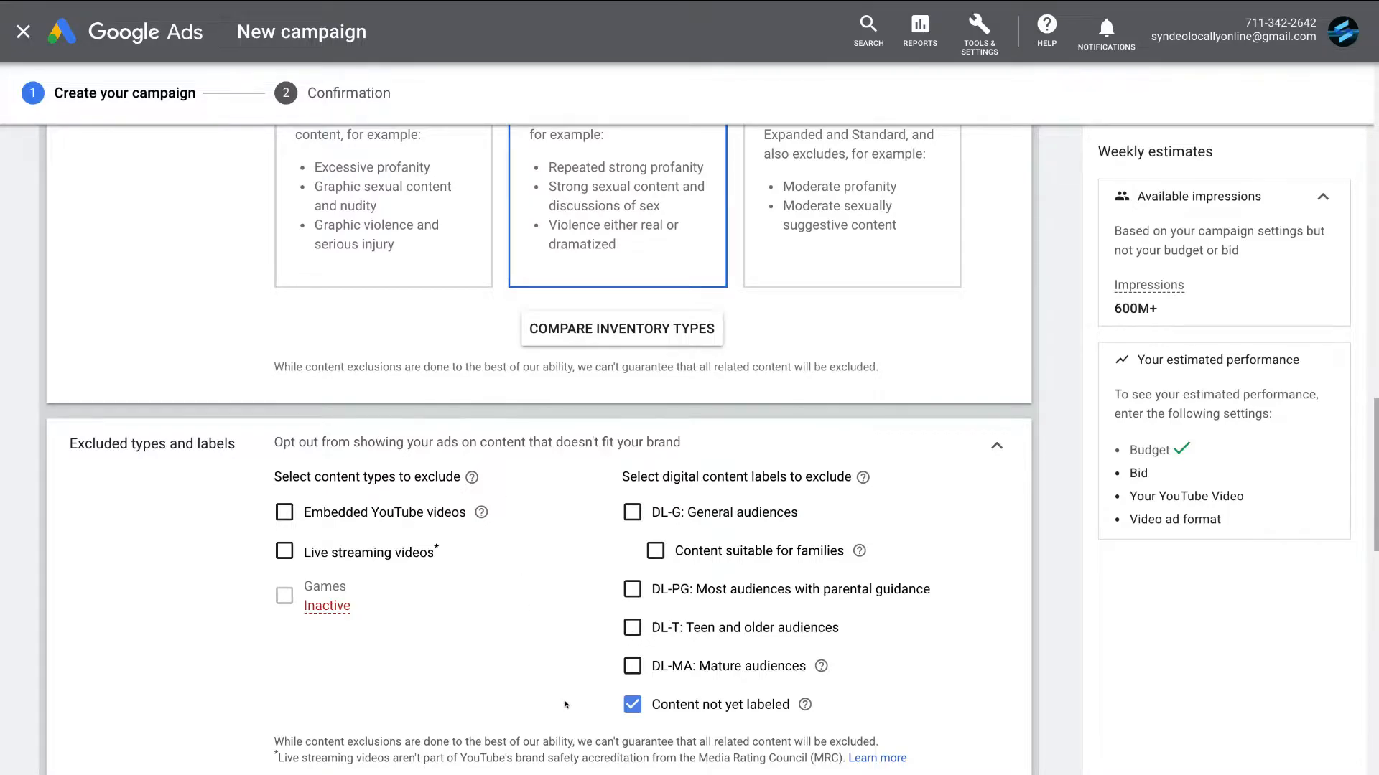
pyautogui.scroll(-10, 566, 700)
pyautogui.scroll(2, 569, 678)
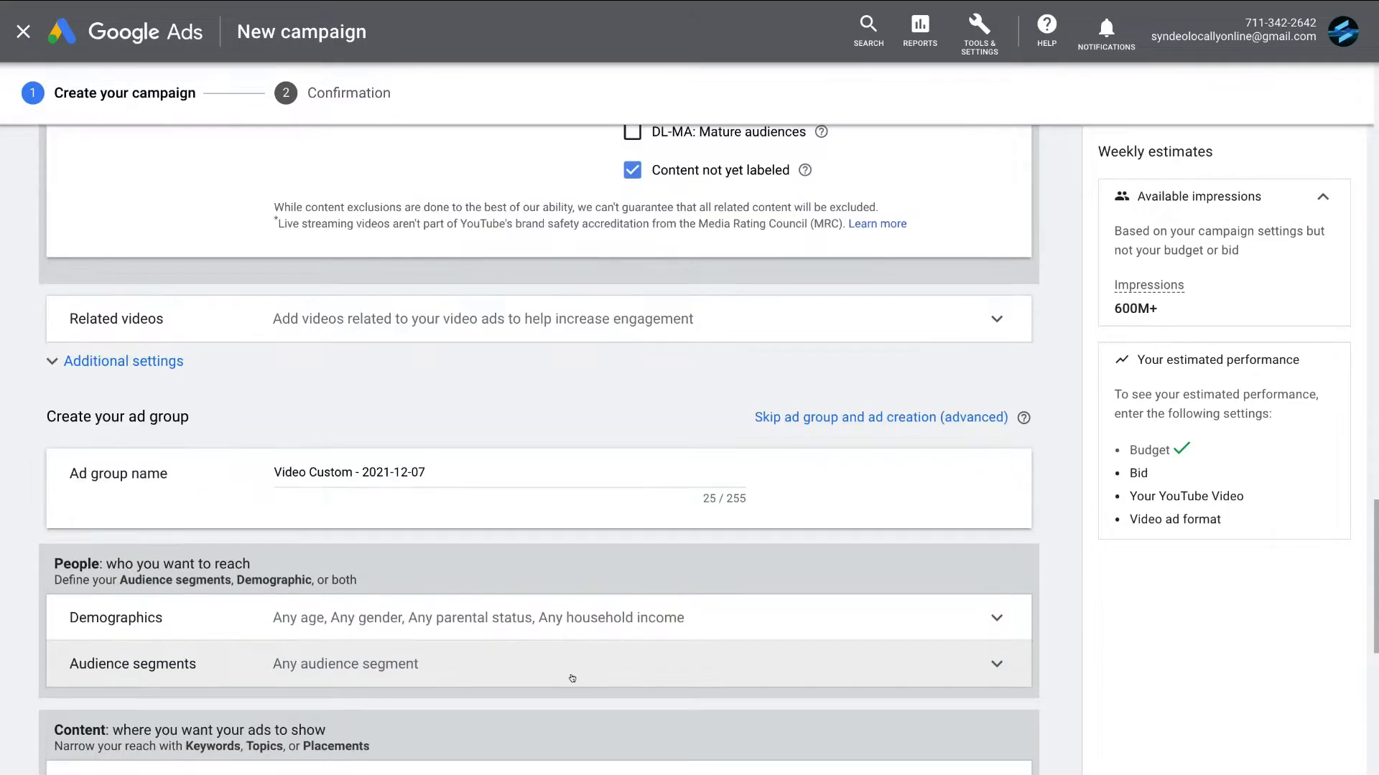
pyautogui.click(473, 313)
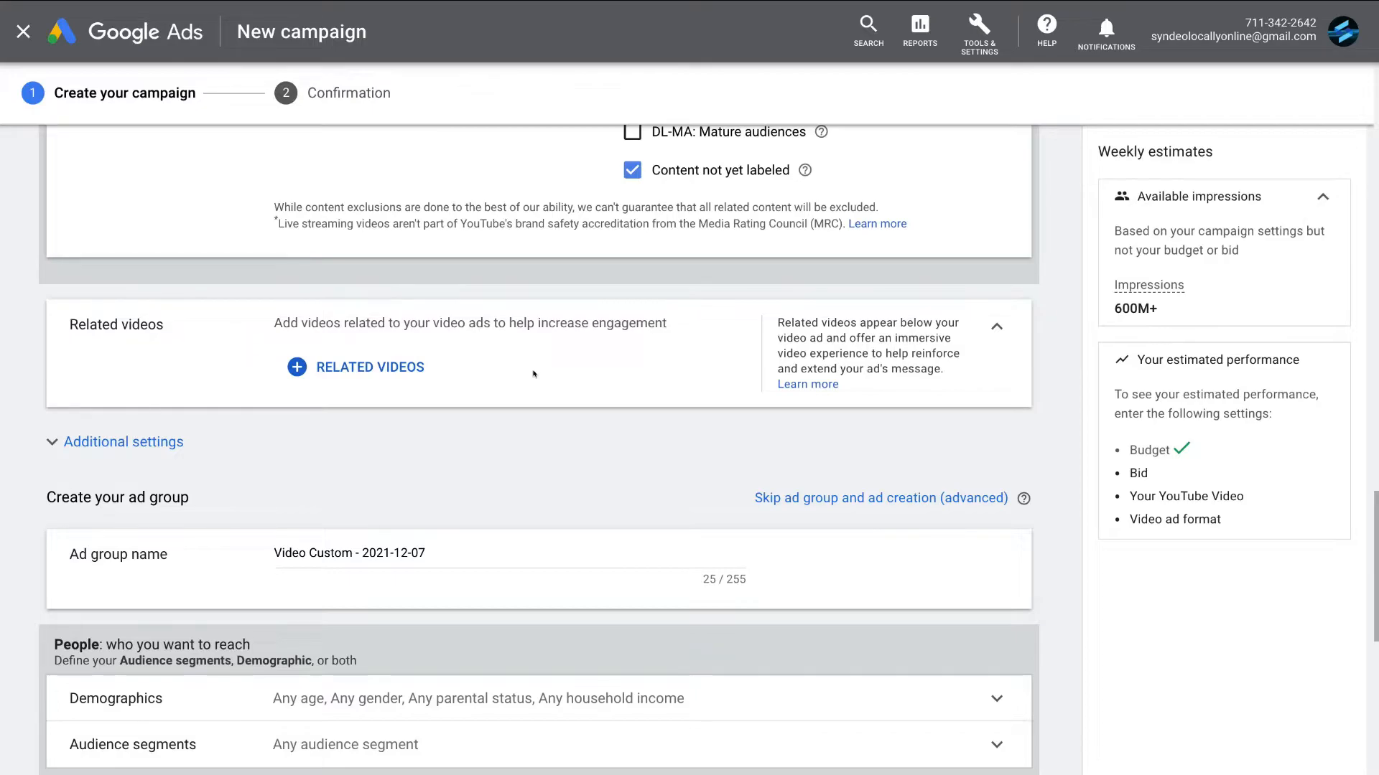
# - Name the ad group "Video (AUS + NZ)"
pyautogui.scroll(-3, 533, 374)
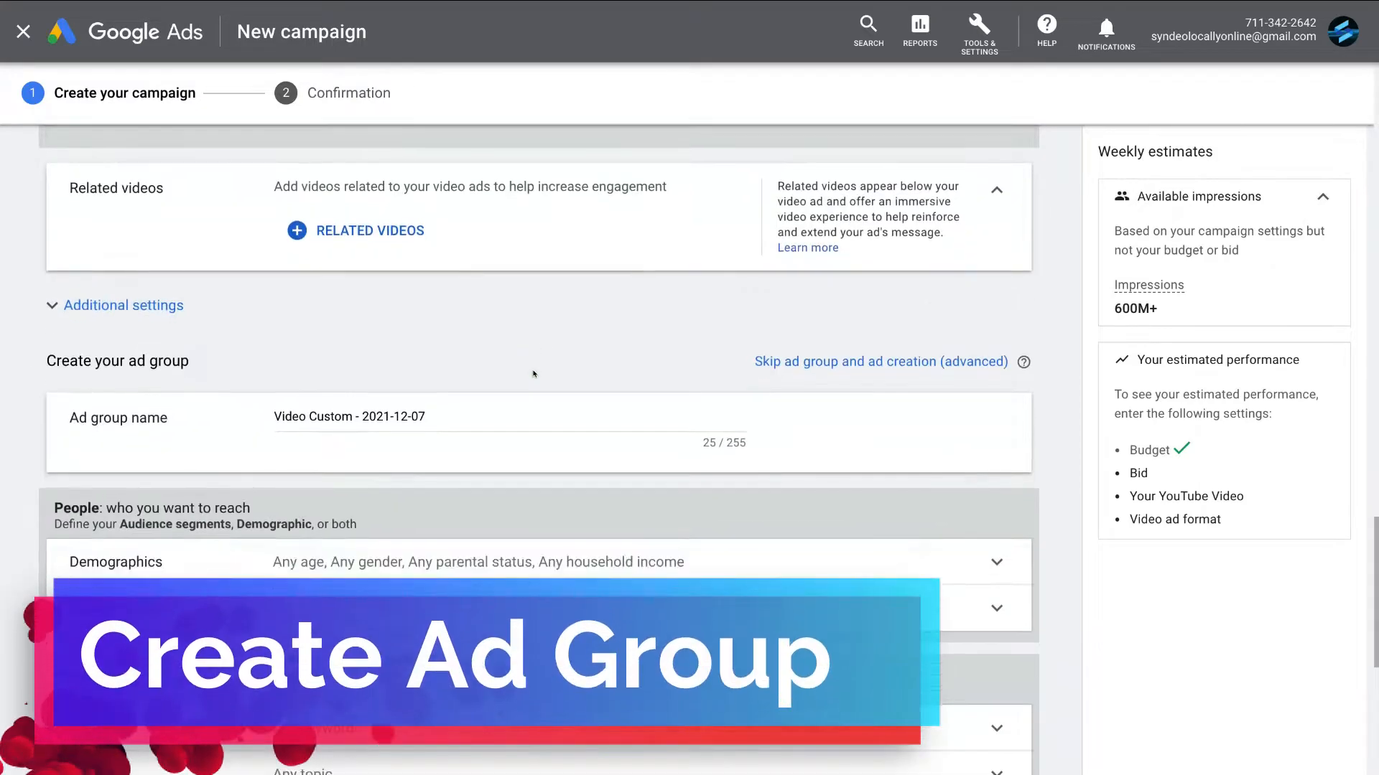
pyautogui.scroll(-2, 533, 374)
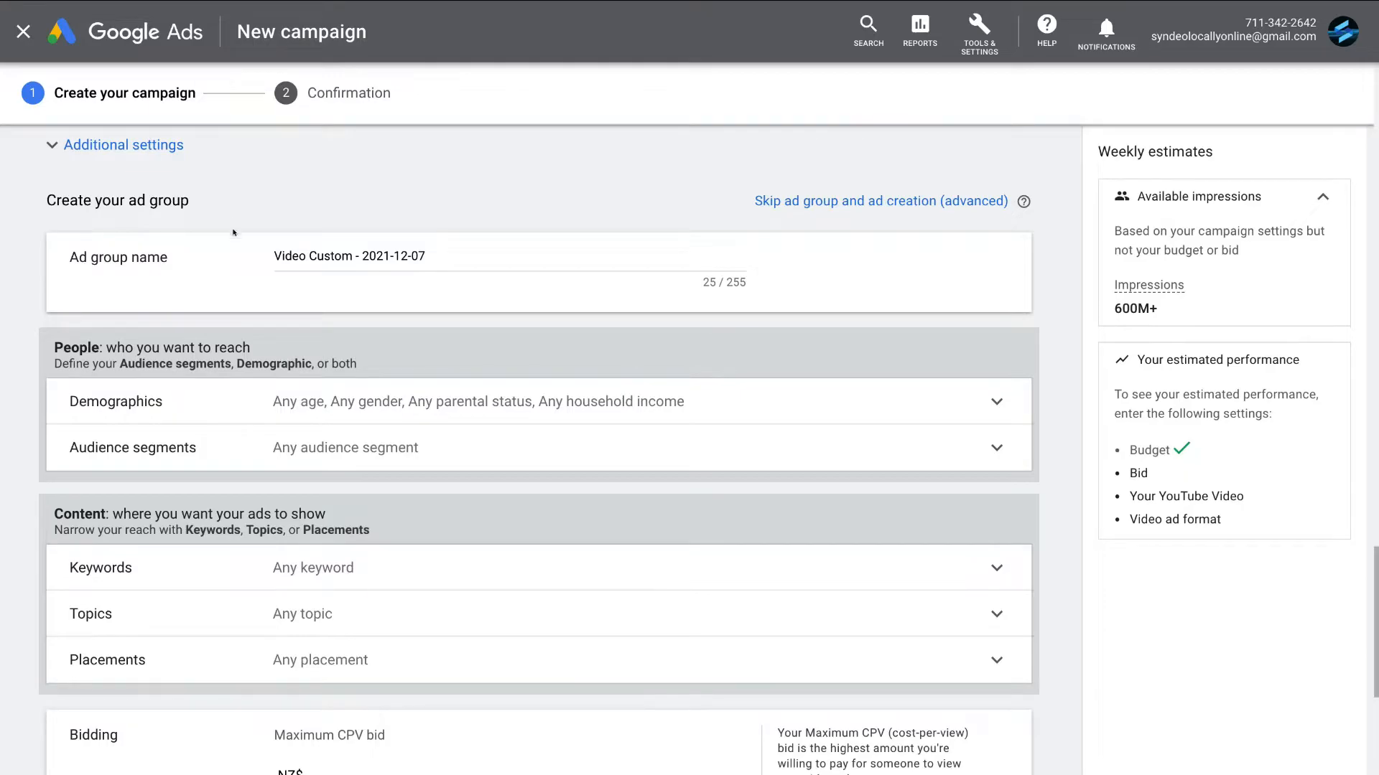
pyautogui.moveTo(432, 253); pyautogui.dragTo(277, 257)
pyautogui.write('Video (AUS + NZ)')
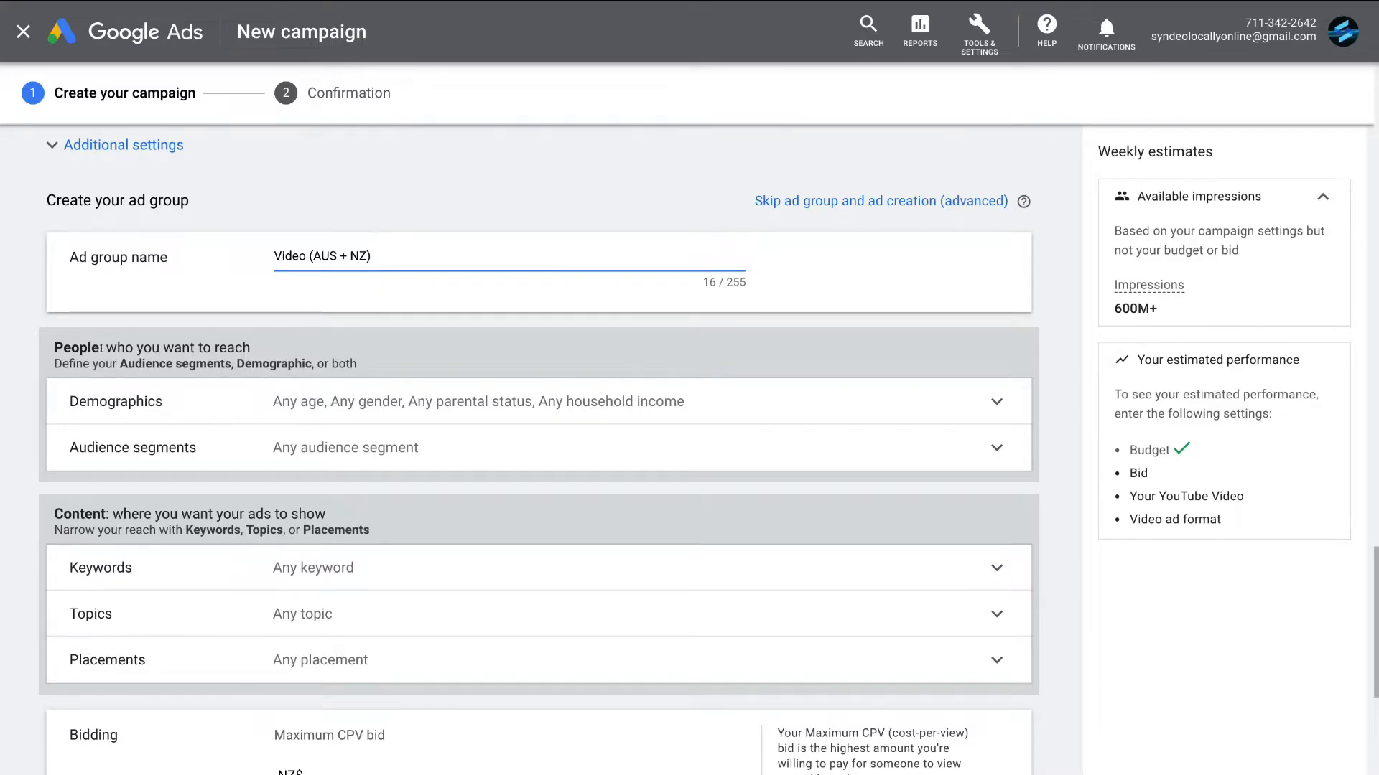
# - Exclude ages 18 - 24 and the household income groups 41 - 50% and Lower 50% from the ad group's demographics
pyautogui.click(227, 393)
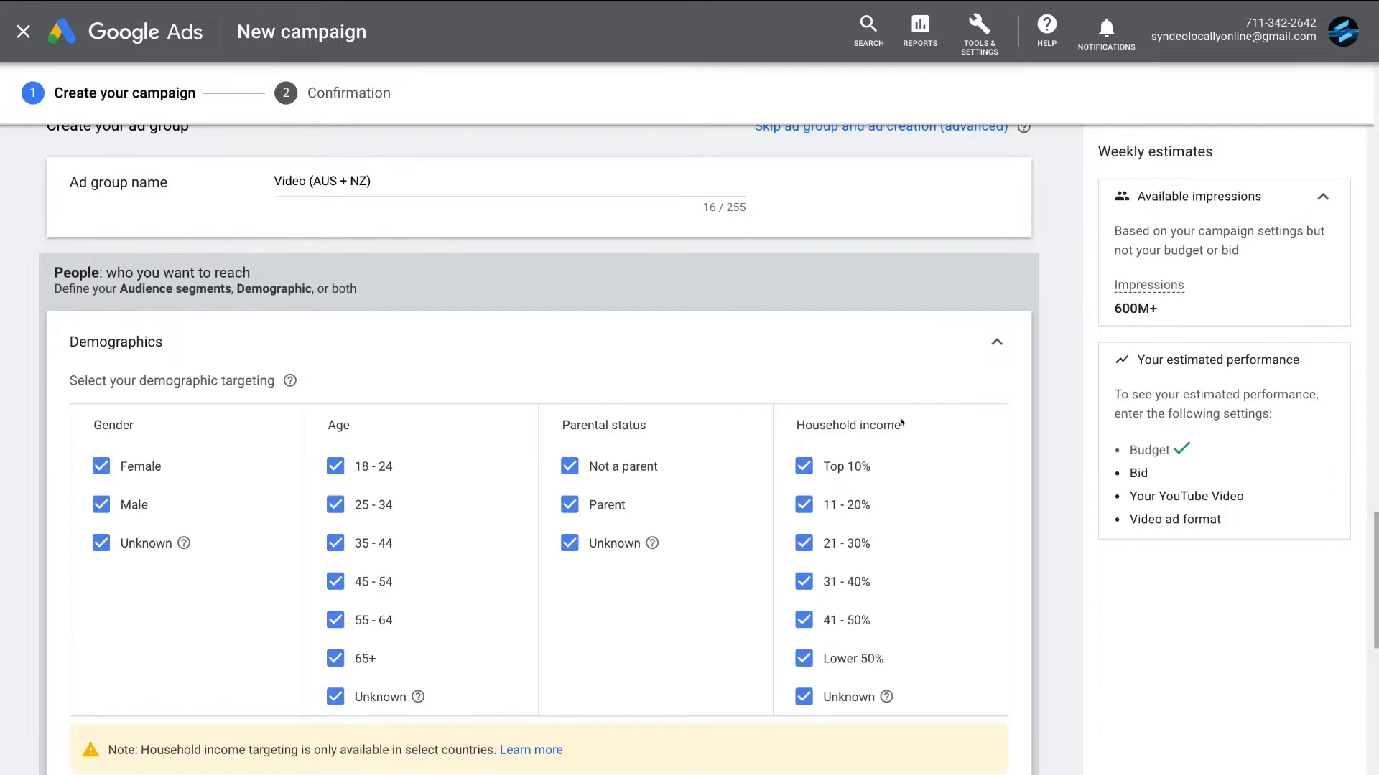
pyautogui.click(325, 467)
pyautogui.click(797, 653)
pyautogui.click(797, 617)
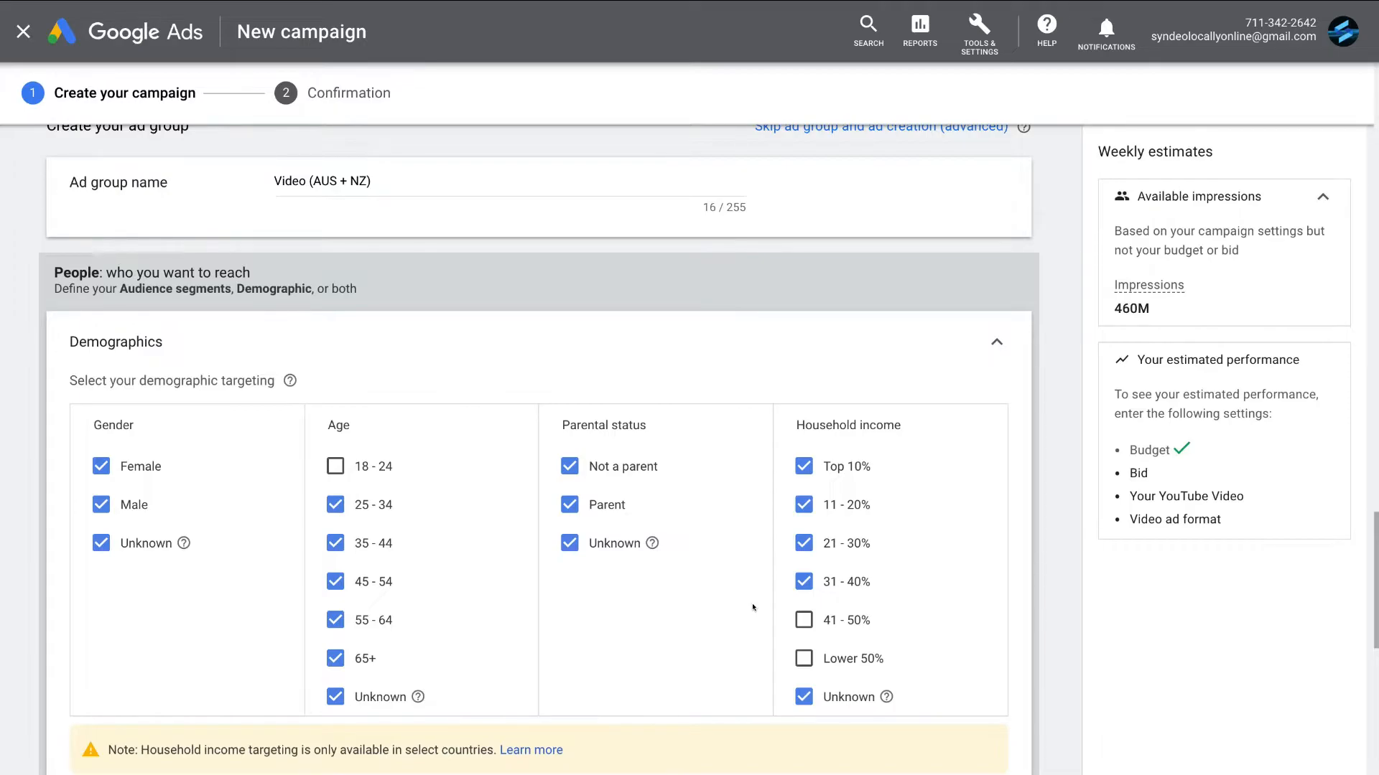
# - Add the affinity segments News & Politics and Banking & Finance to the ad group's audience targeting
pyautogui.scroll(-2, 752, 607)
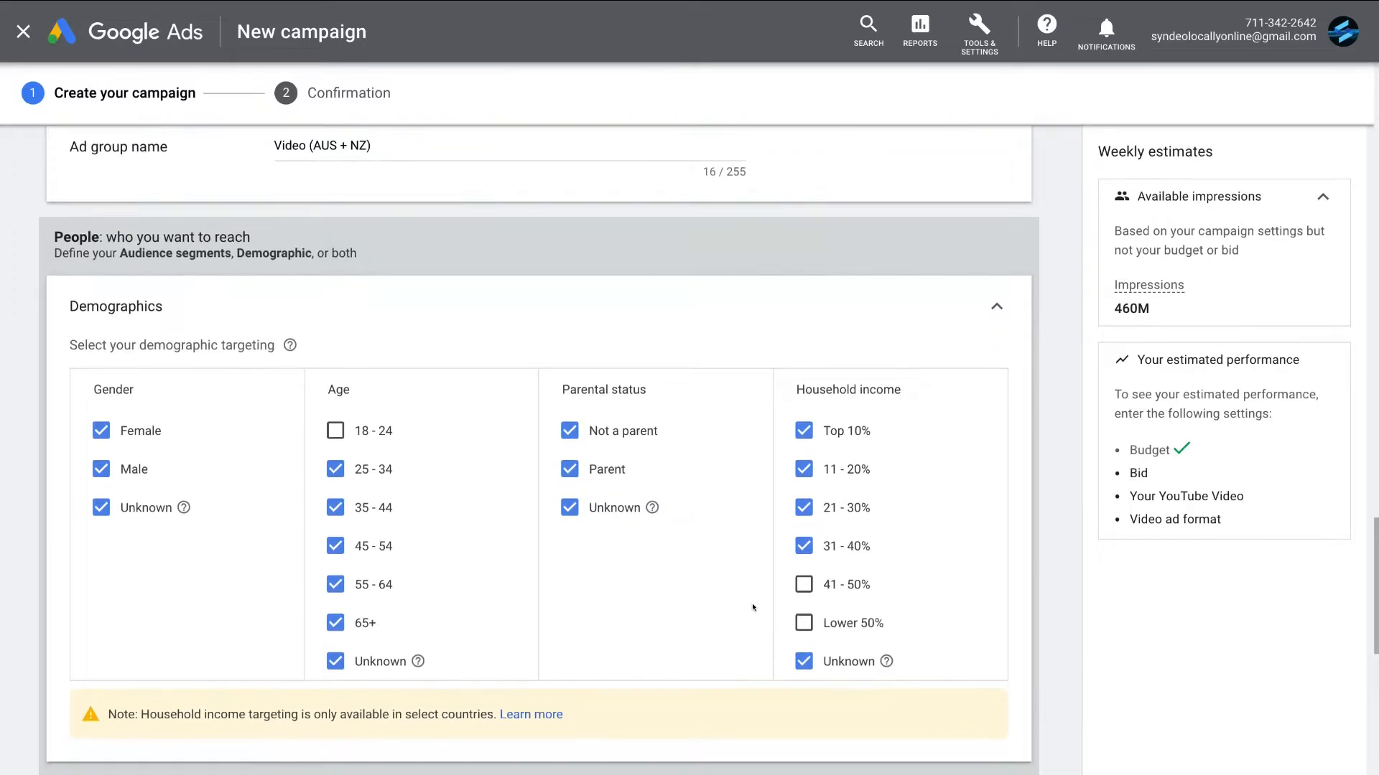
pyautogui.scroll(-3, 752, 608)
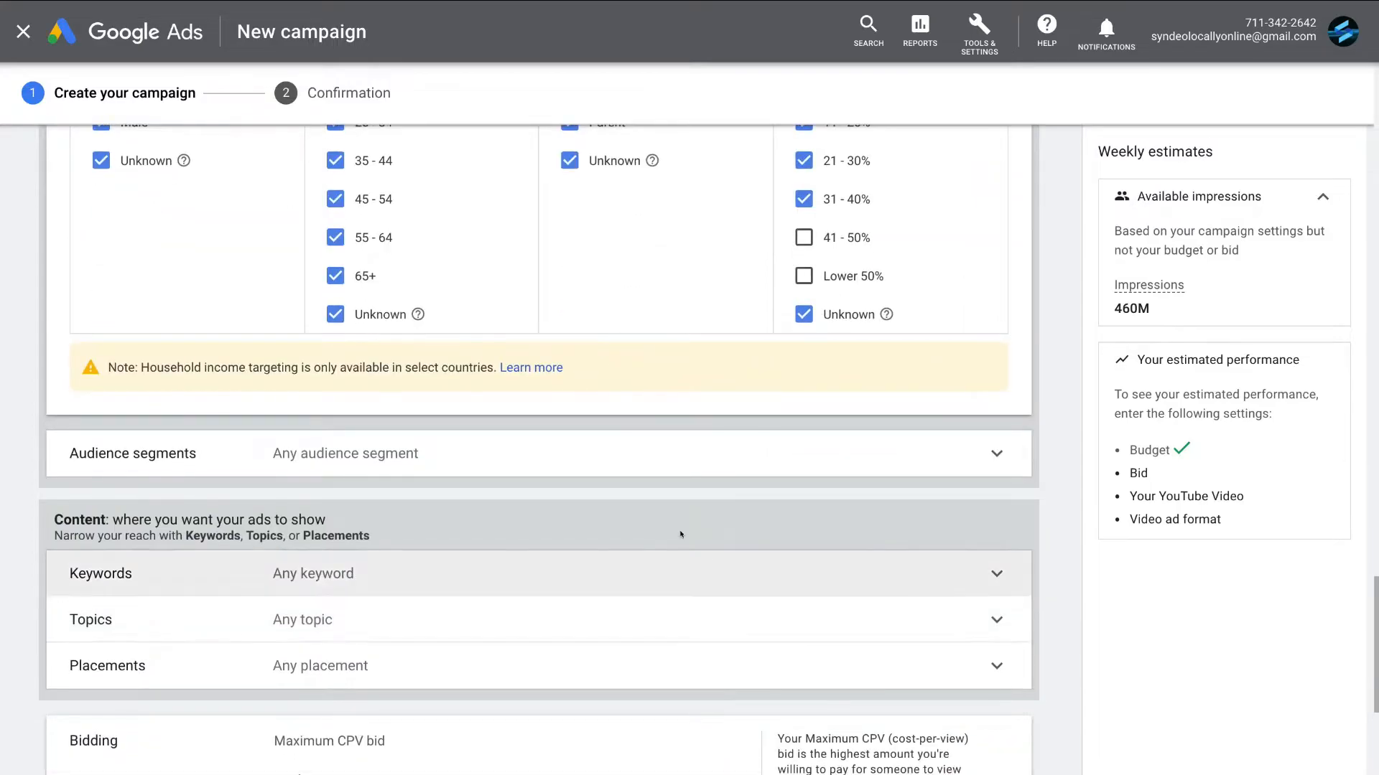
pyautogui.click(606, 466)
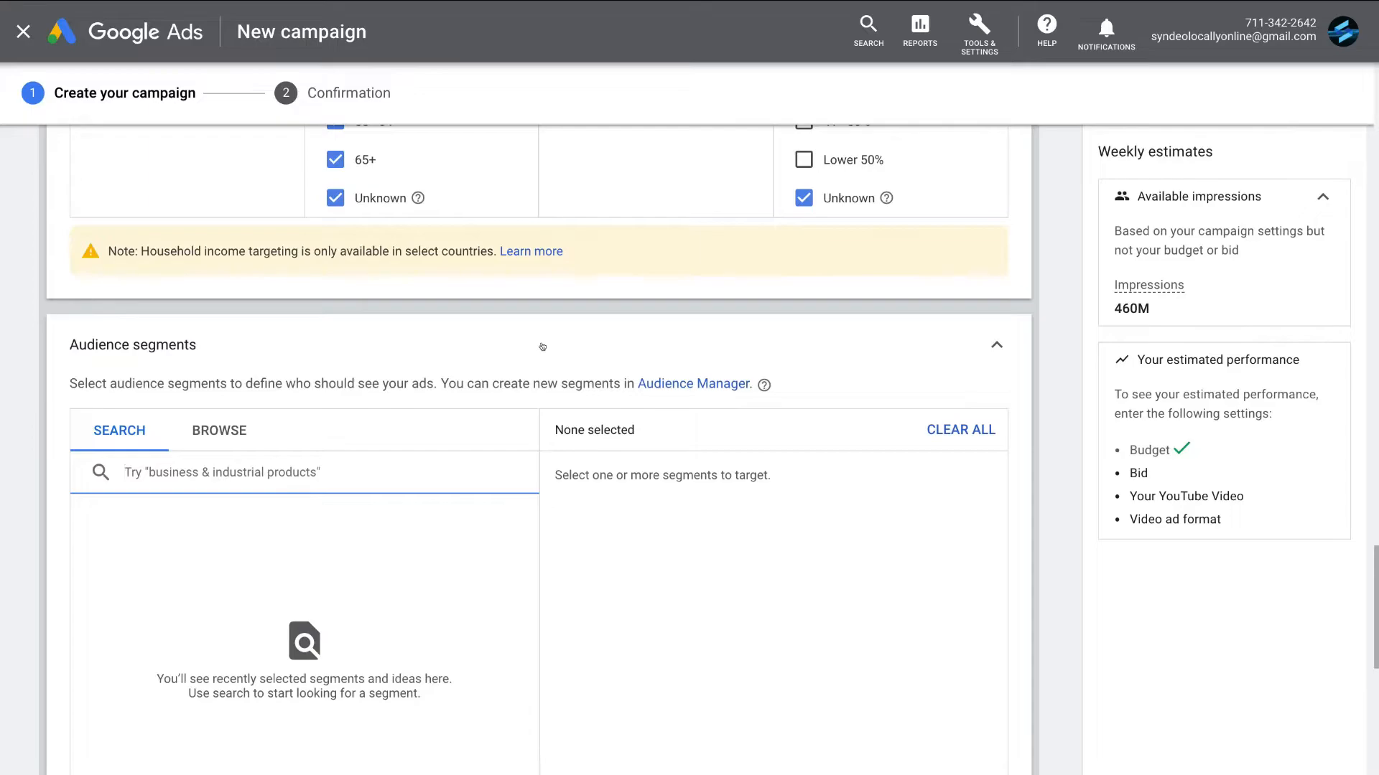
pyautogui.click(215, 426)
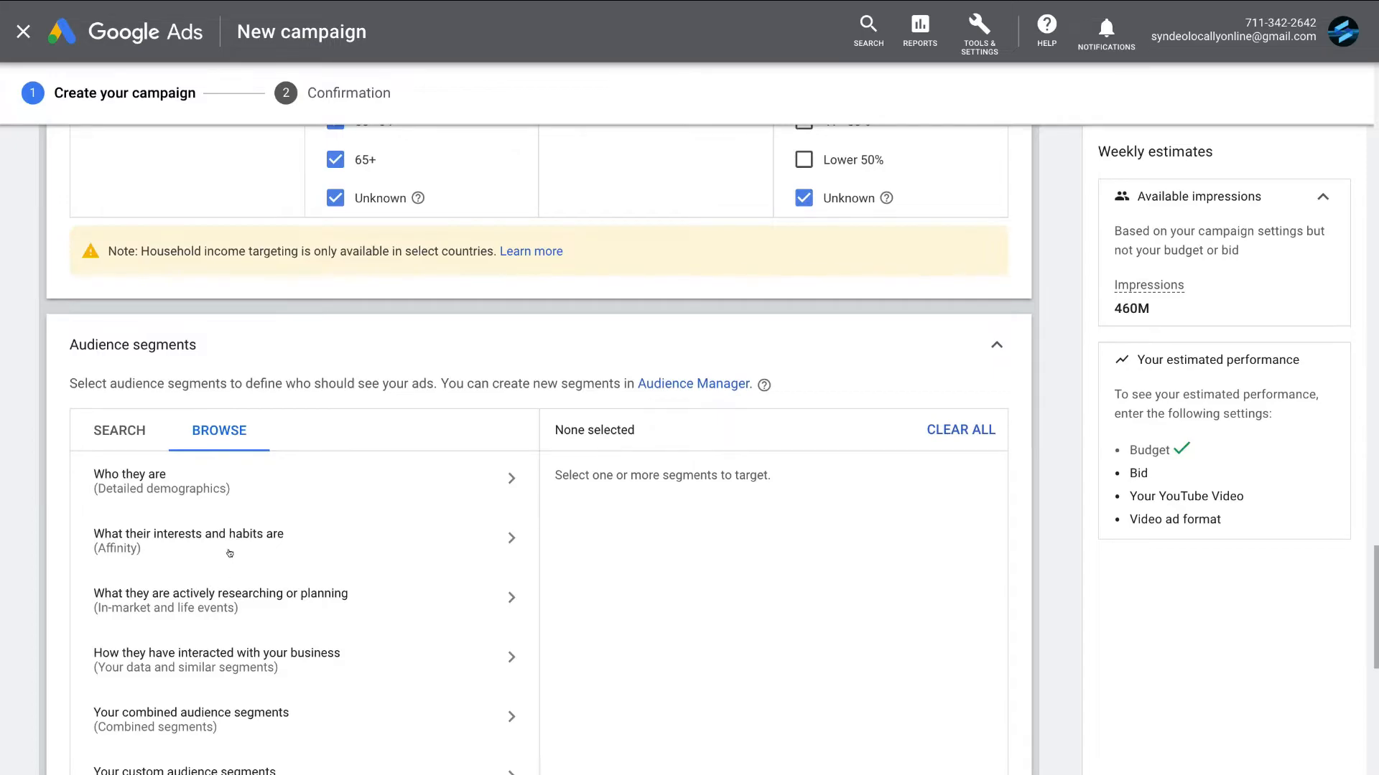
pyautogui.click(187, 541)
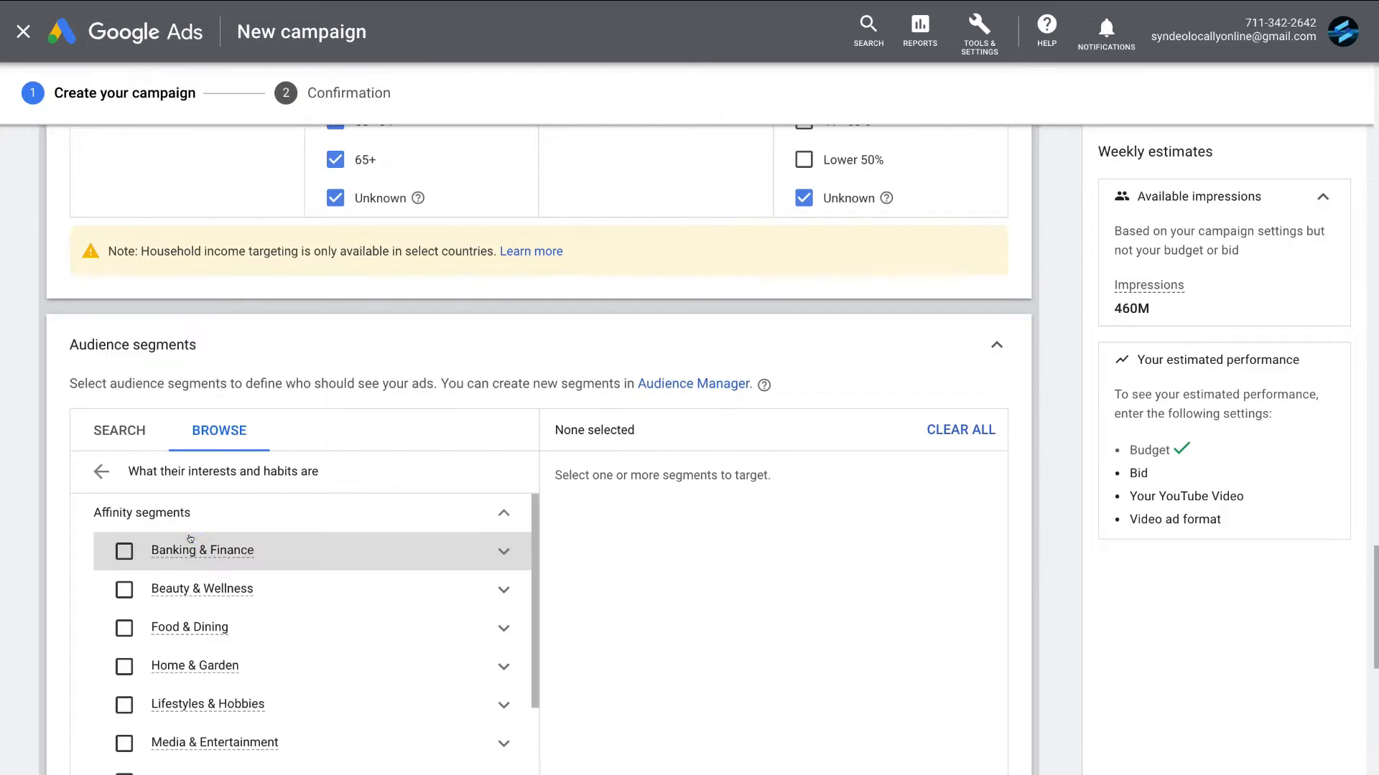
pyautogui.scroll(-1, 301, 550)
pyautogui.scroll(-5, 301, 550)
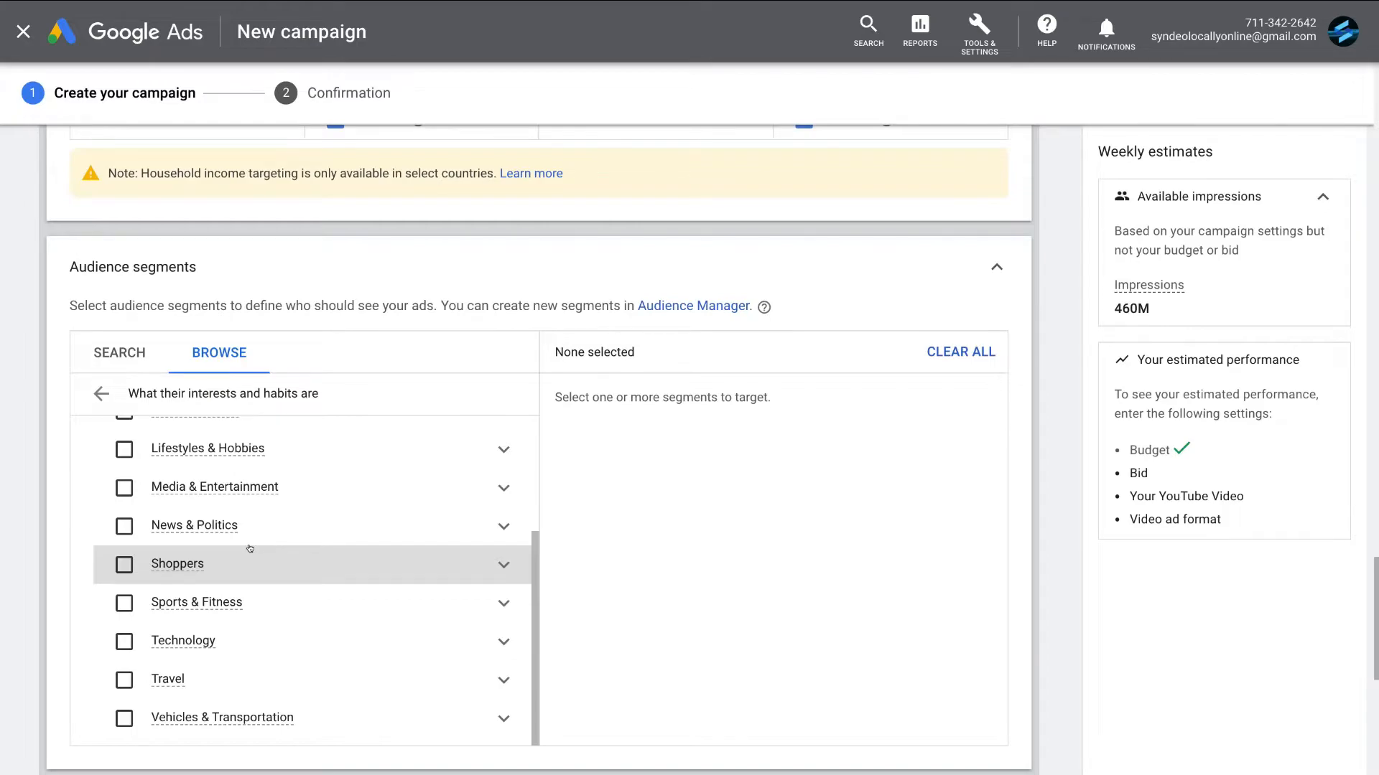
pyautogui.click(114, 523)
pyautogui.scroll(3, 212, 508)
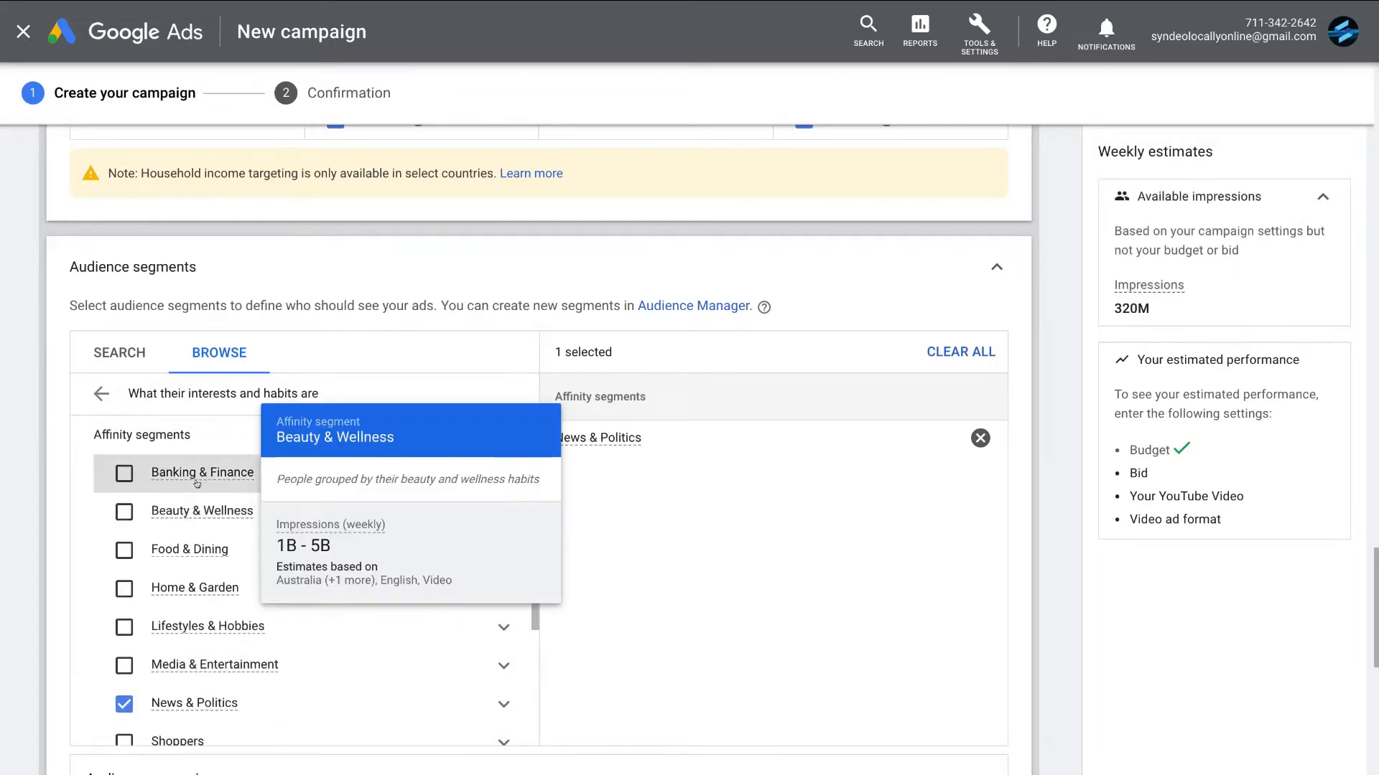
pyautogui.click(124, 473)
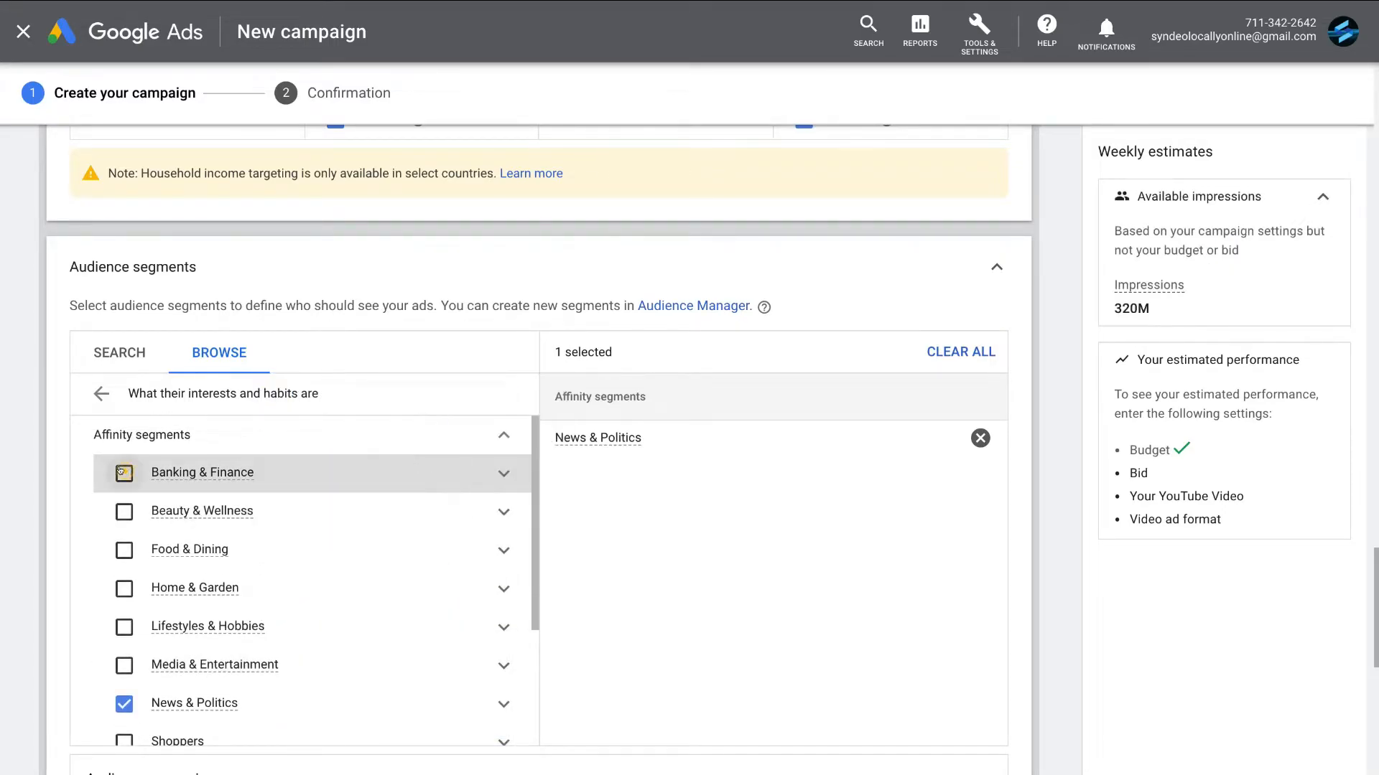
# - Add the Homeowners segment from the homeownership status detailed demographics to the audience targeting
pyautogui.click(101, 394)
pyautogui.click(167, 397)
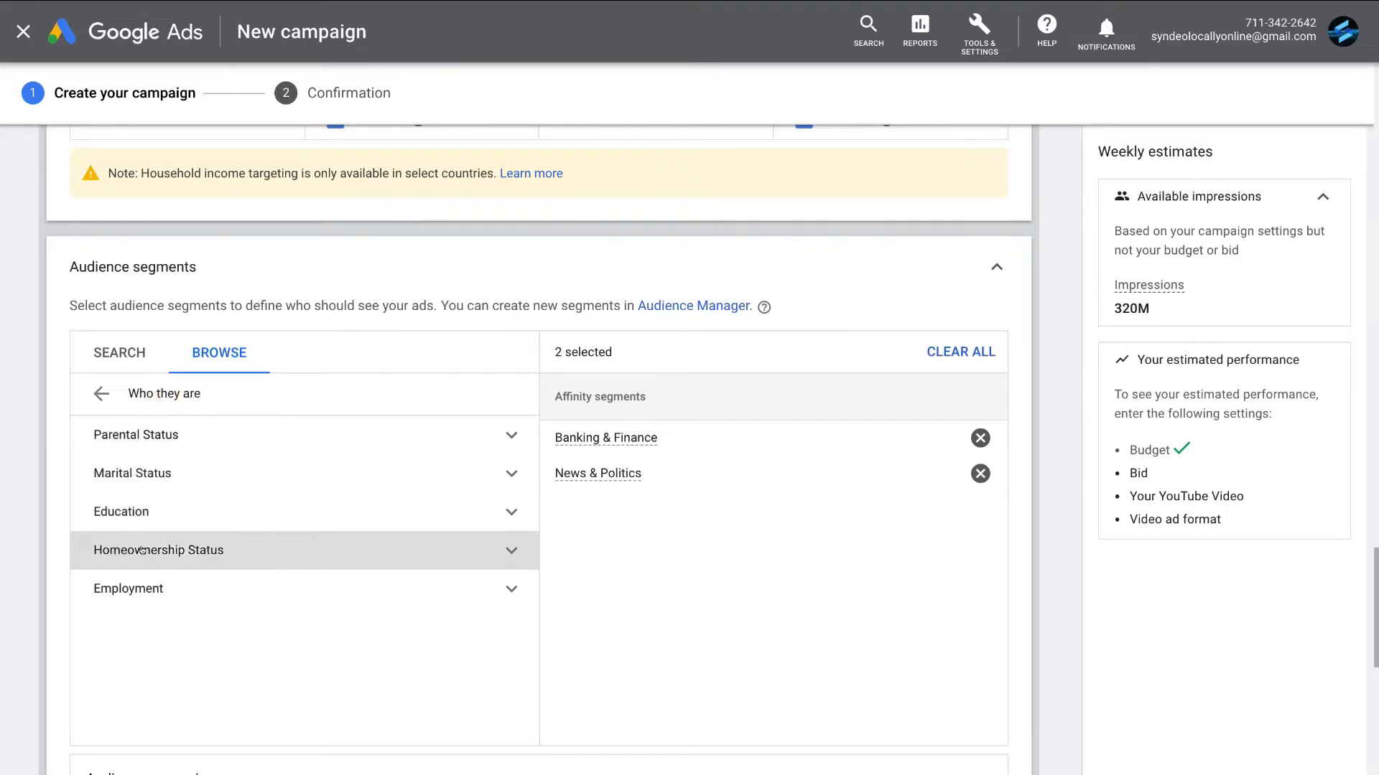
pyautogui.click(210, 549)
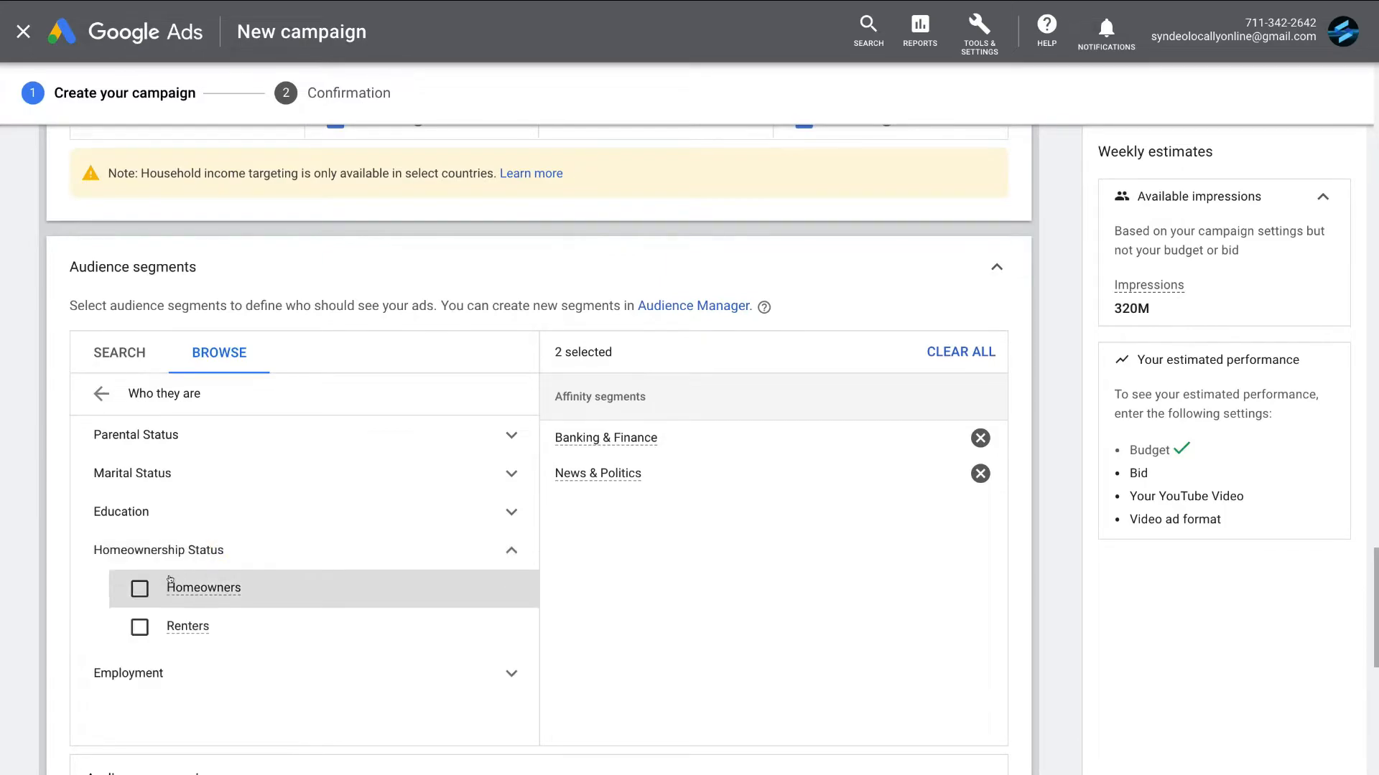
pyautogui.click(137, 587)
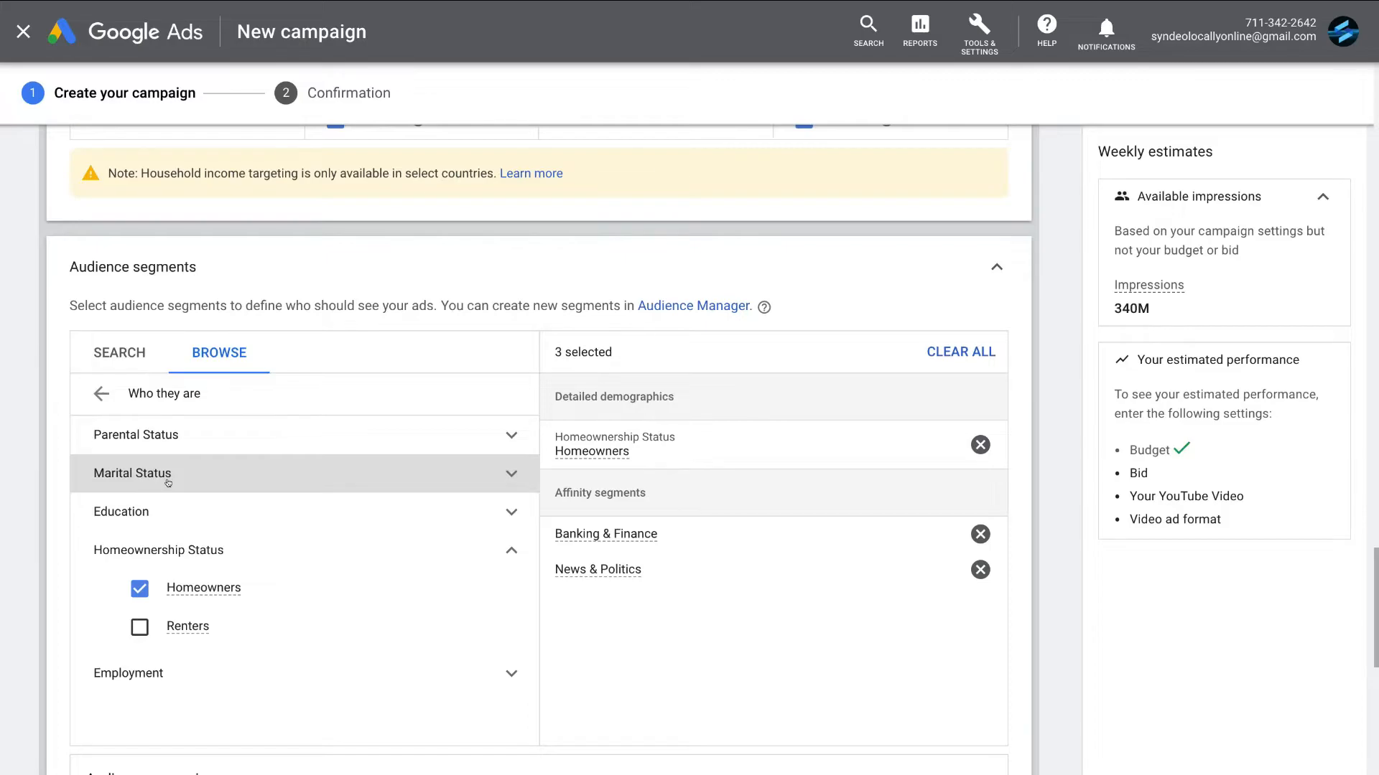
# - Search audience segments for "business" and add the life events Starting a Business Soon, Recently Started a Business, Business Creation and Purchasing a Home
pyautogui.click(120, 365)
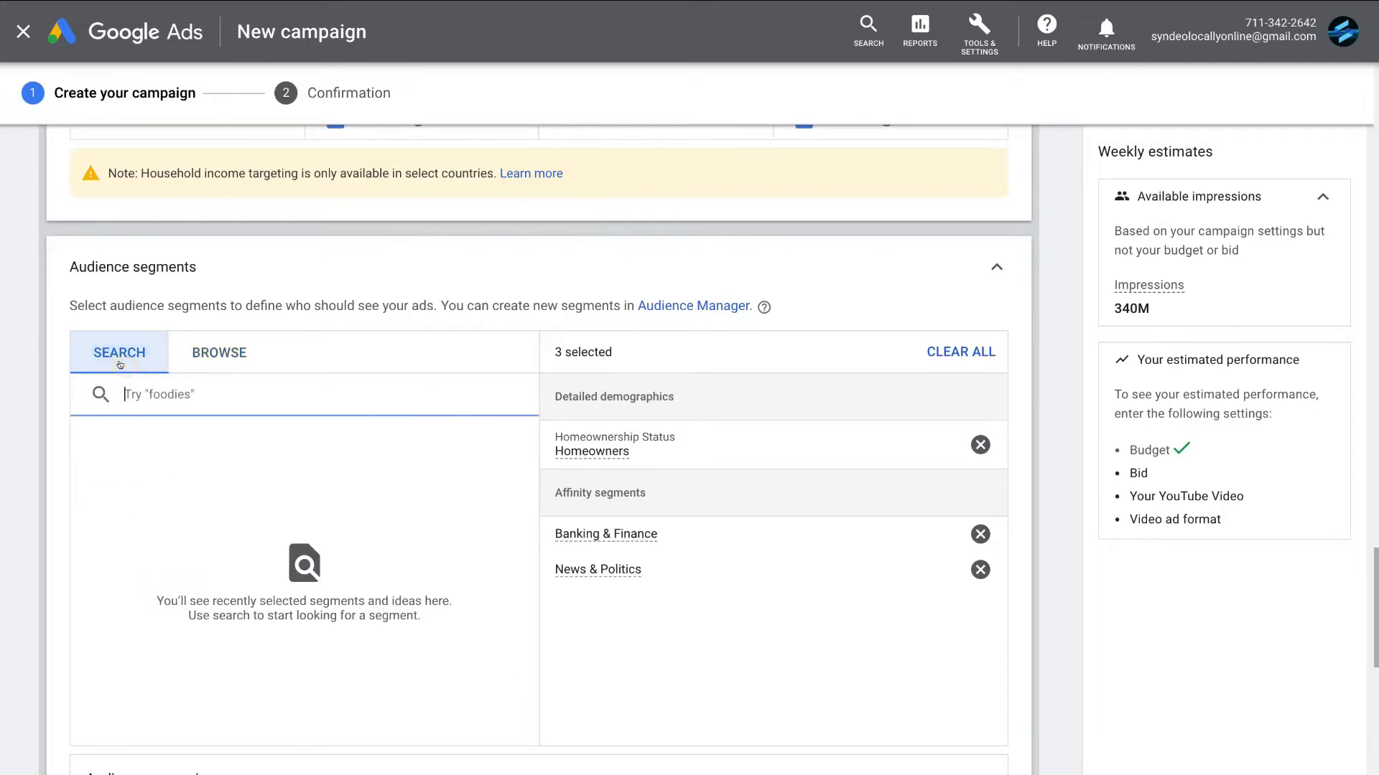
pyautogui.write('business')
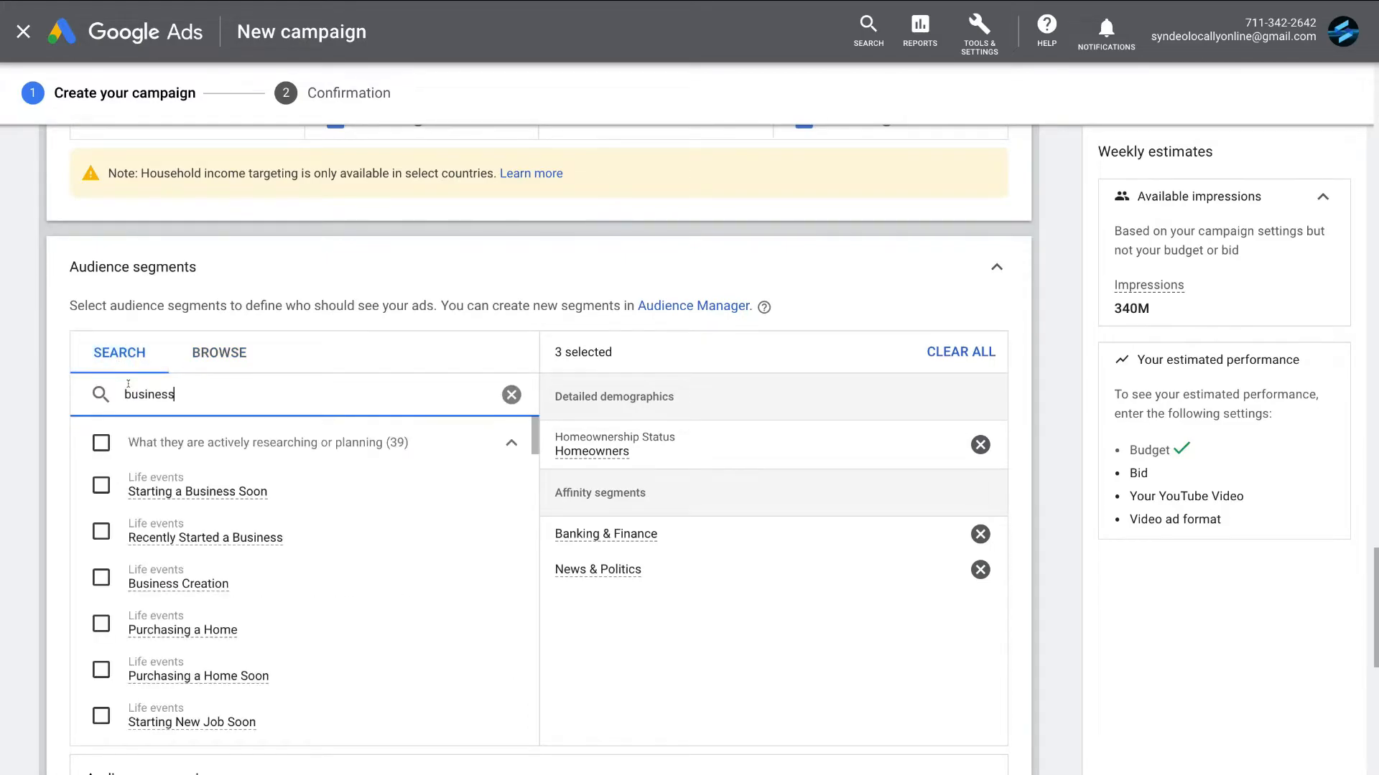
pyautogui.click(99, 484)
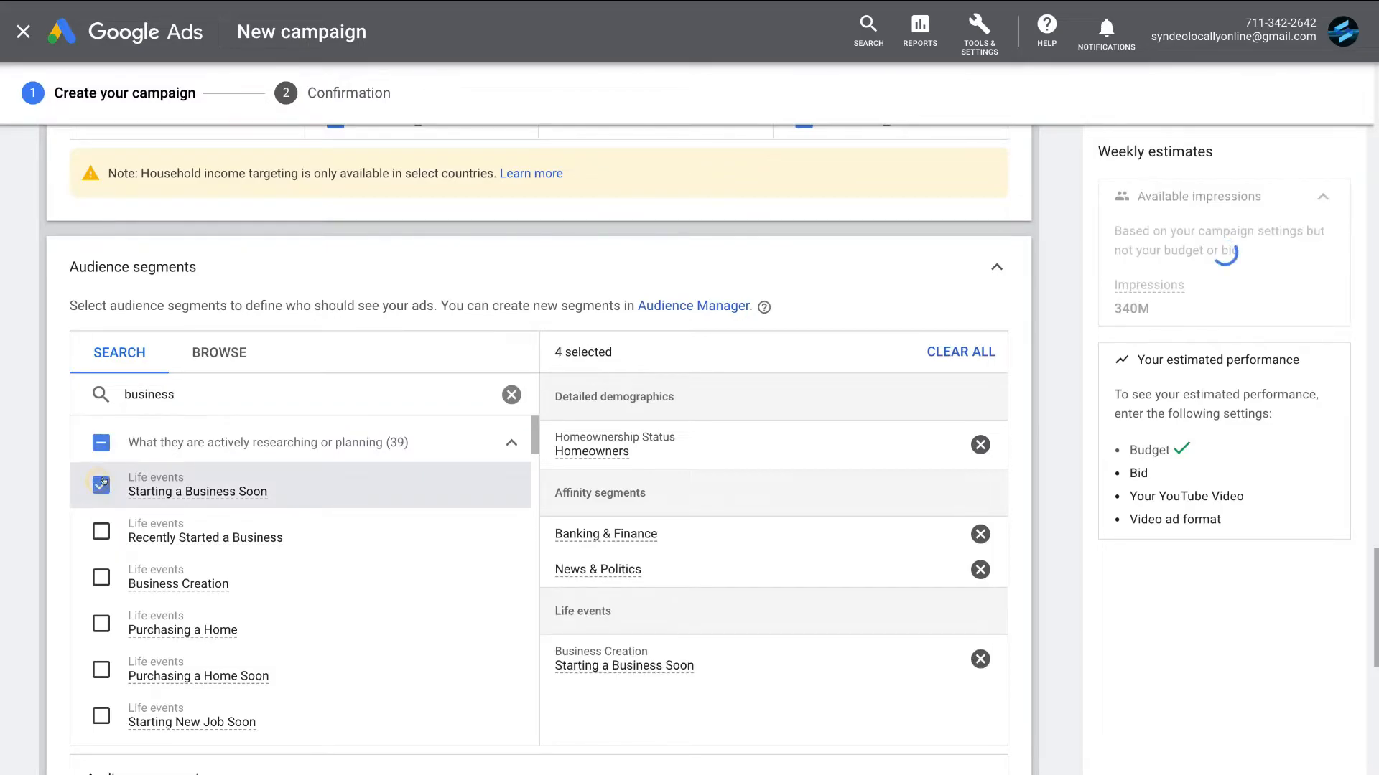
pyautogui.click(91, 530)
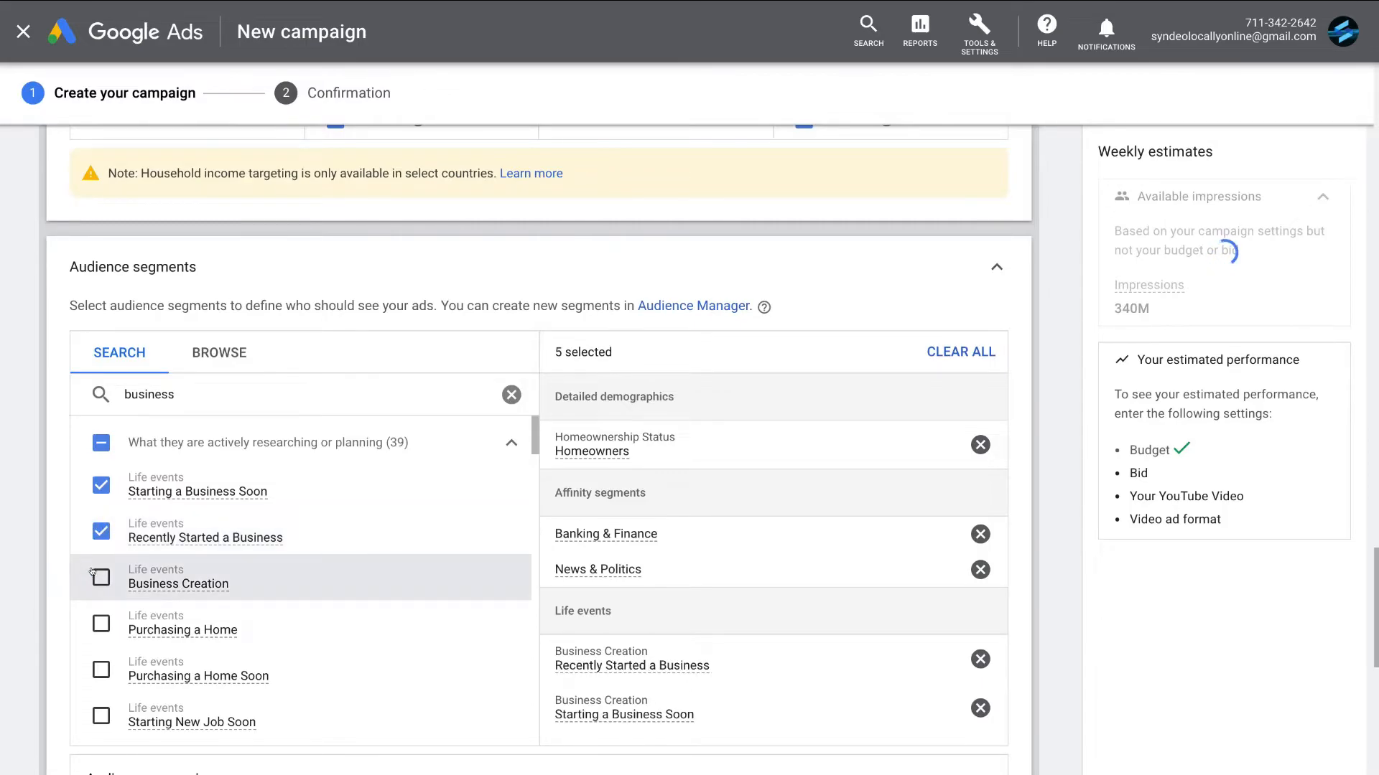
pyautogui.click(92, 574)
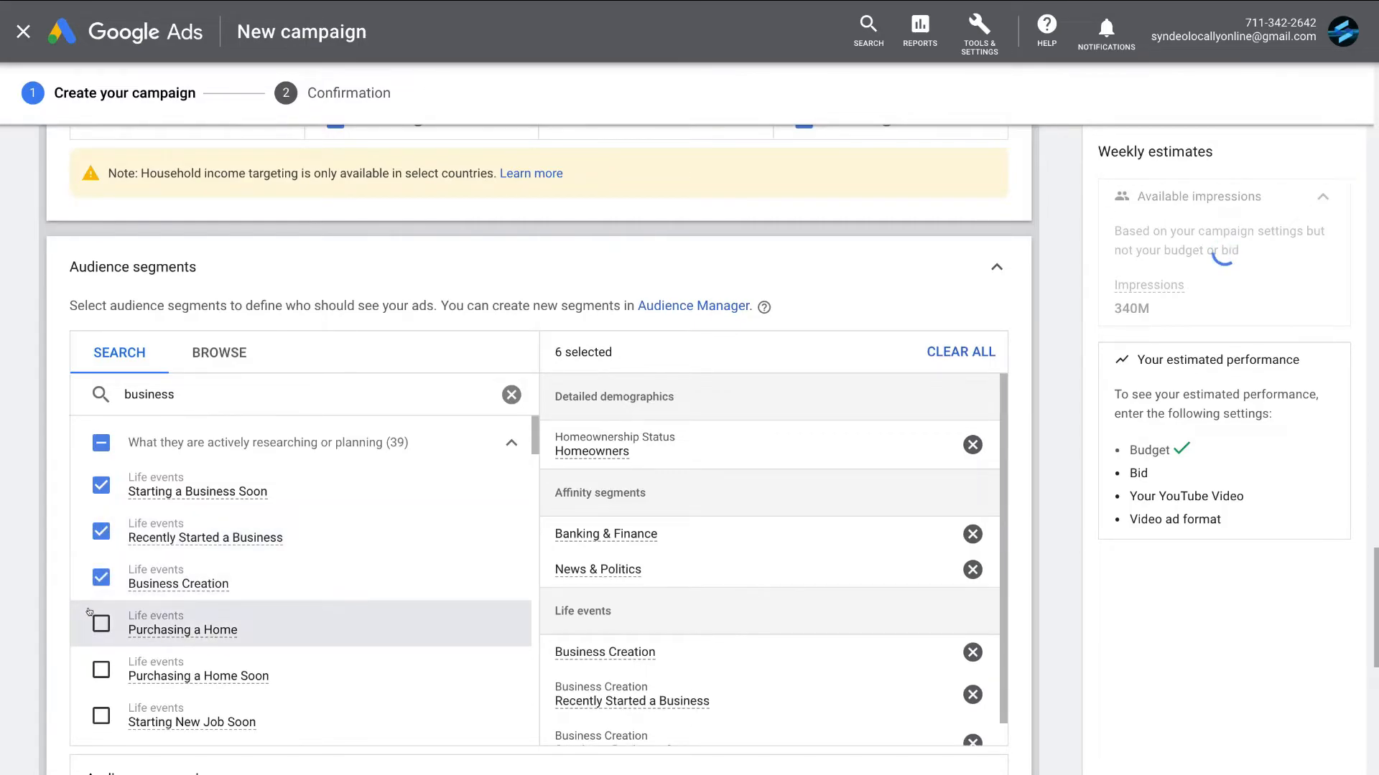
pyautogui.click(90, 613)
# - Add the in-market segments Home Business Ideas, Business Opportunities, Creating a Company and Business Advice from the "business" results
pyautogui.scroll(-2, 96, 612)
pyautogui.scroll(-2, 96, 612)
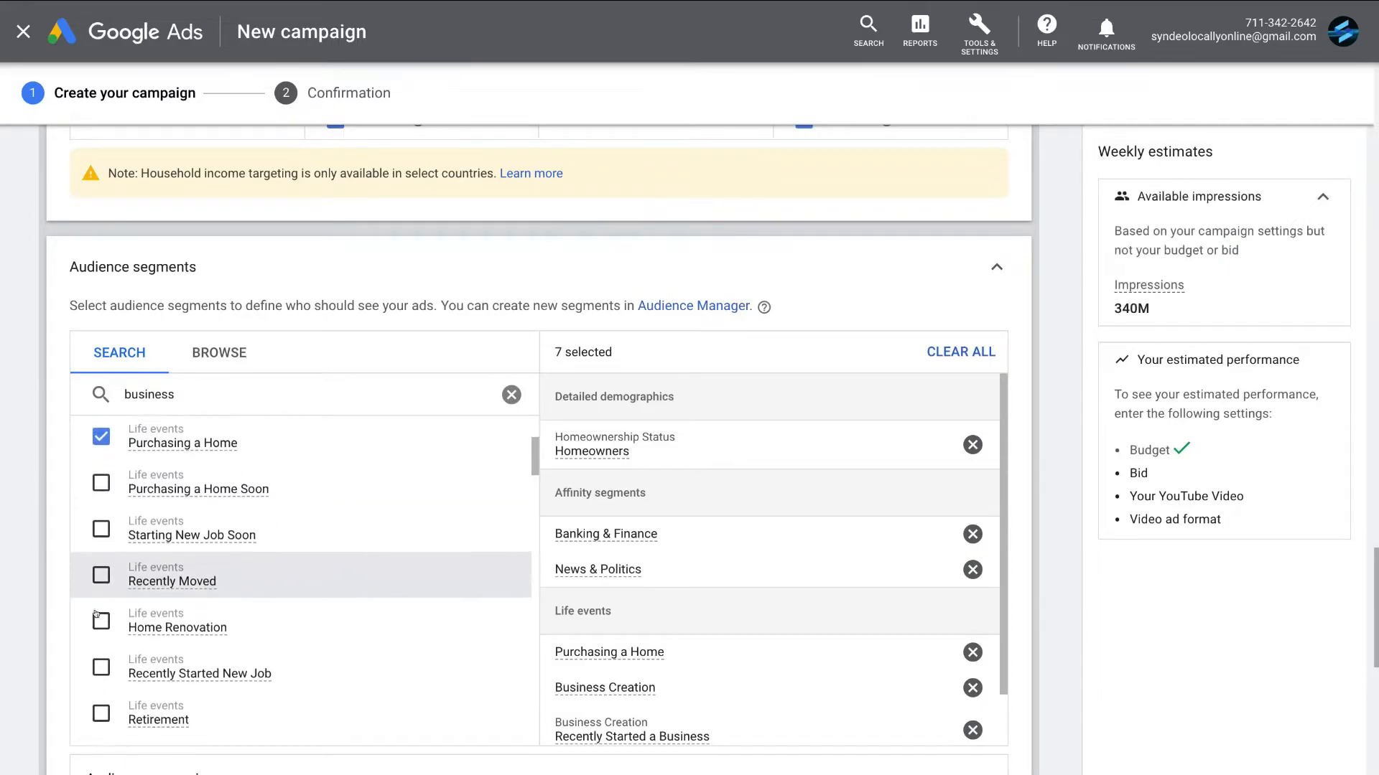
pyautogui.scroll(-3, 97, 615)
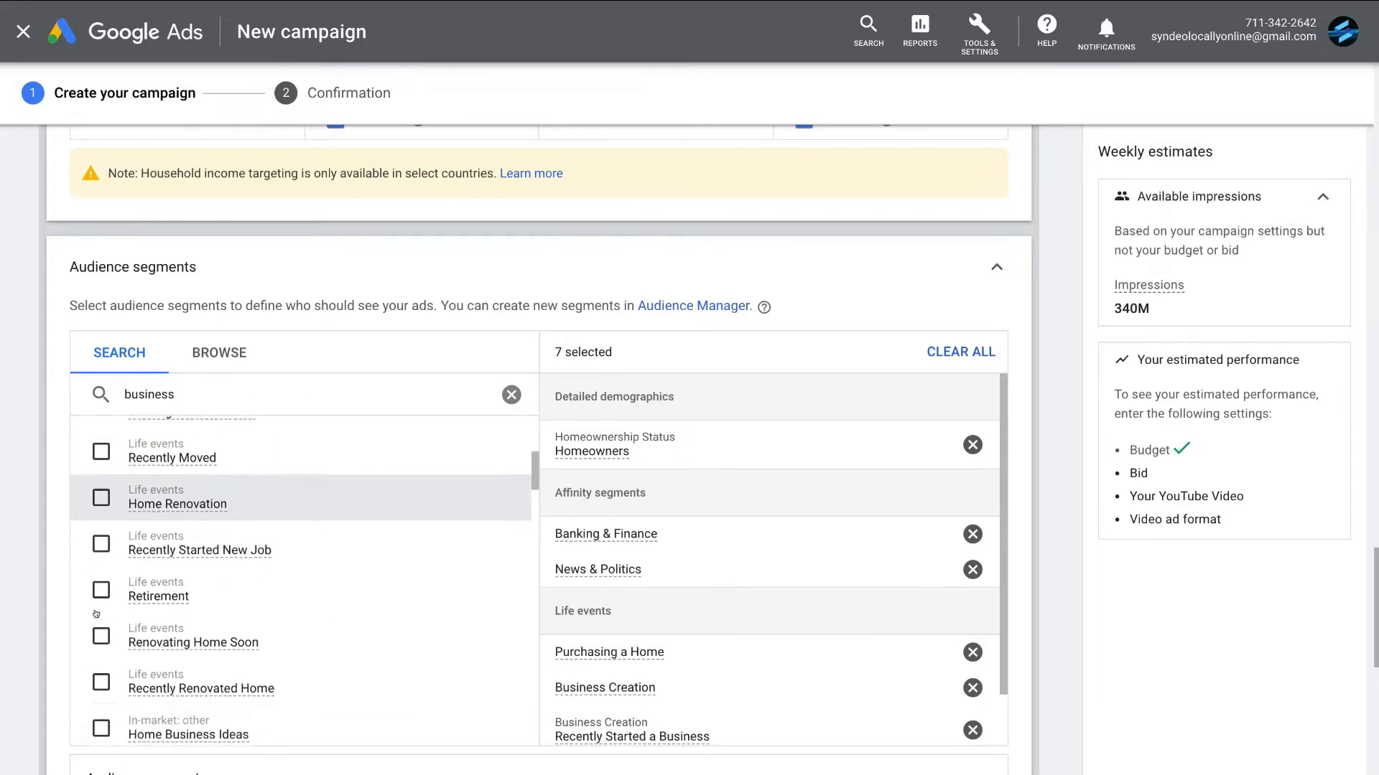
pyautogui.click(84, 563)
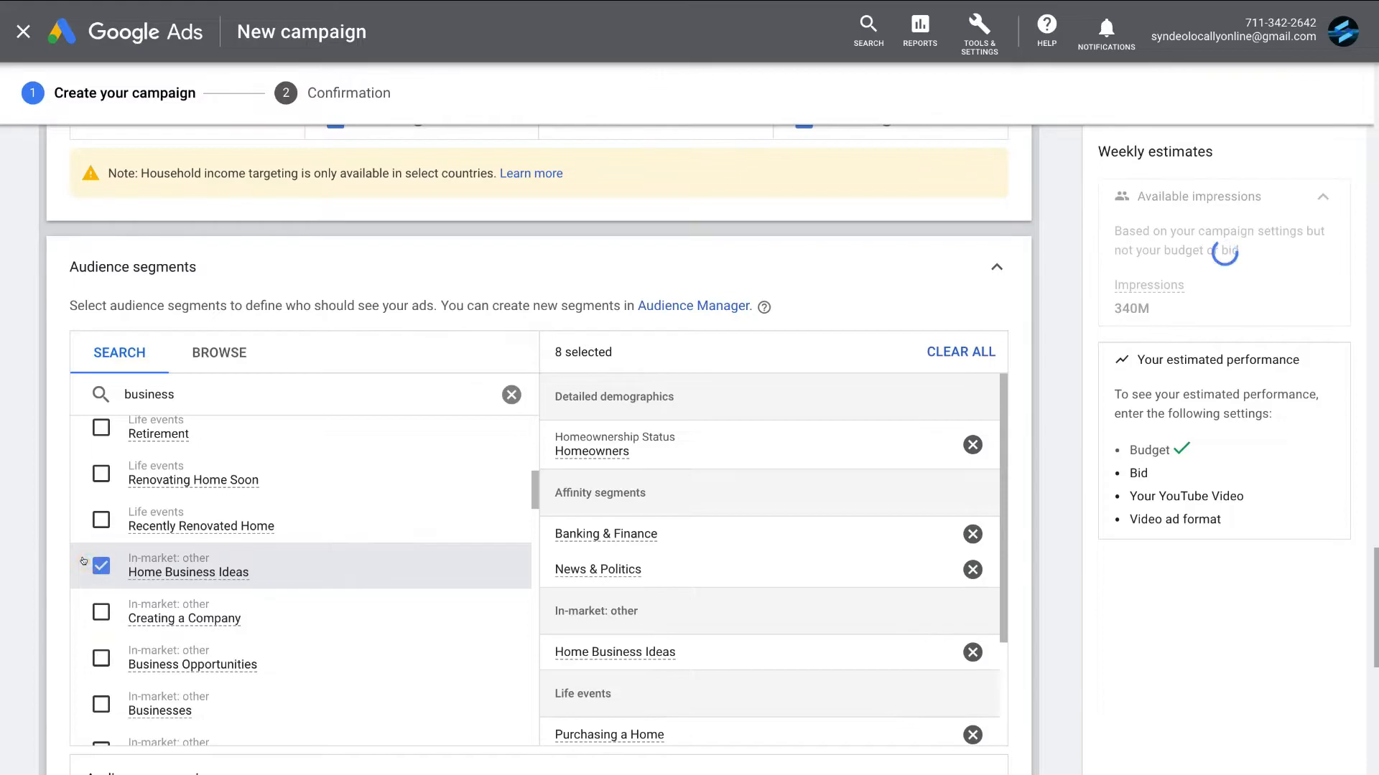
pyautogui.click(95, 644)
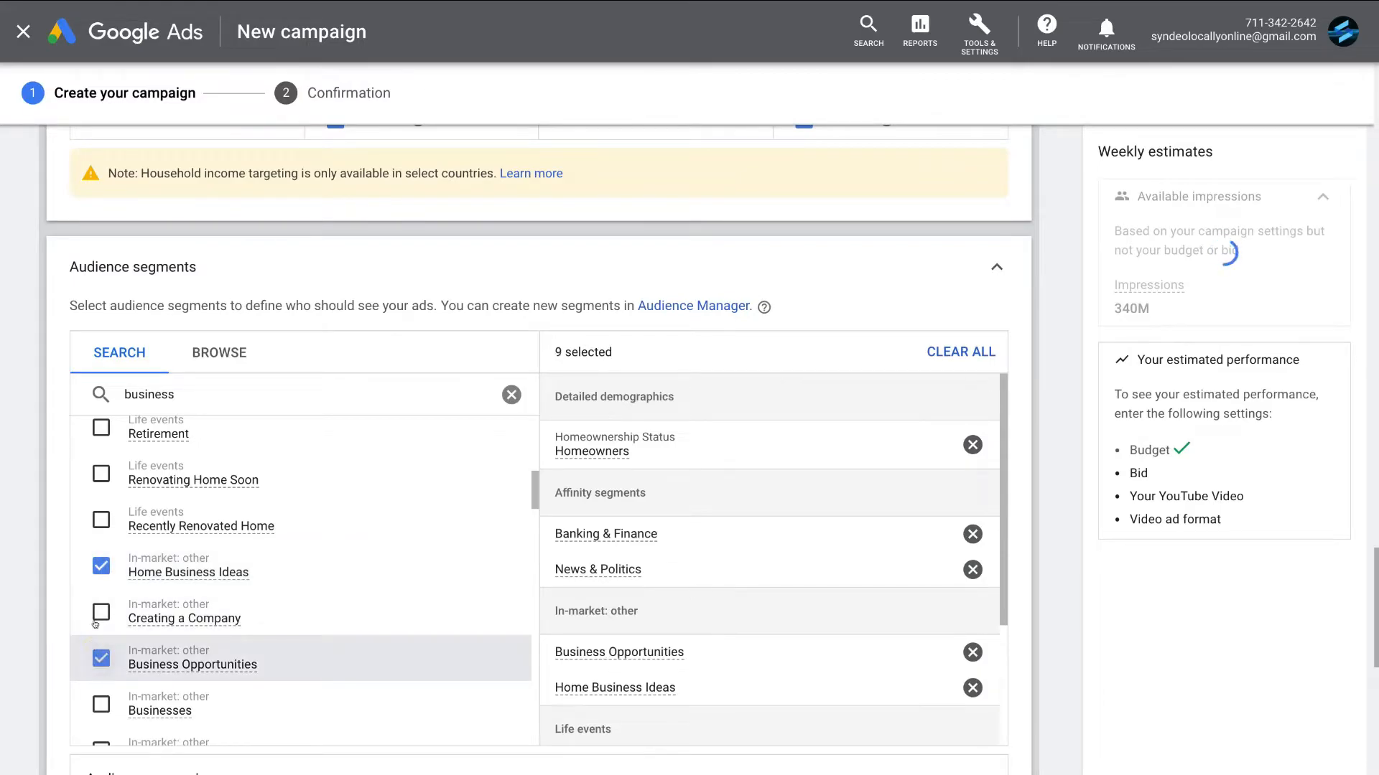
pyautogui.click(86, 598)
pyautogui.scroll(-3, 87, 600)
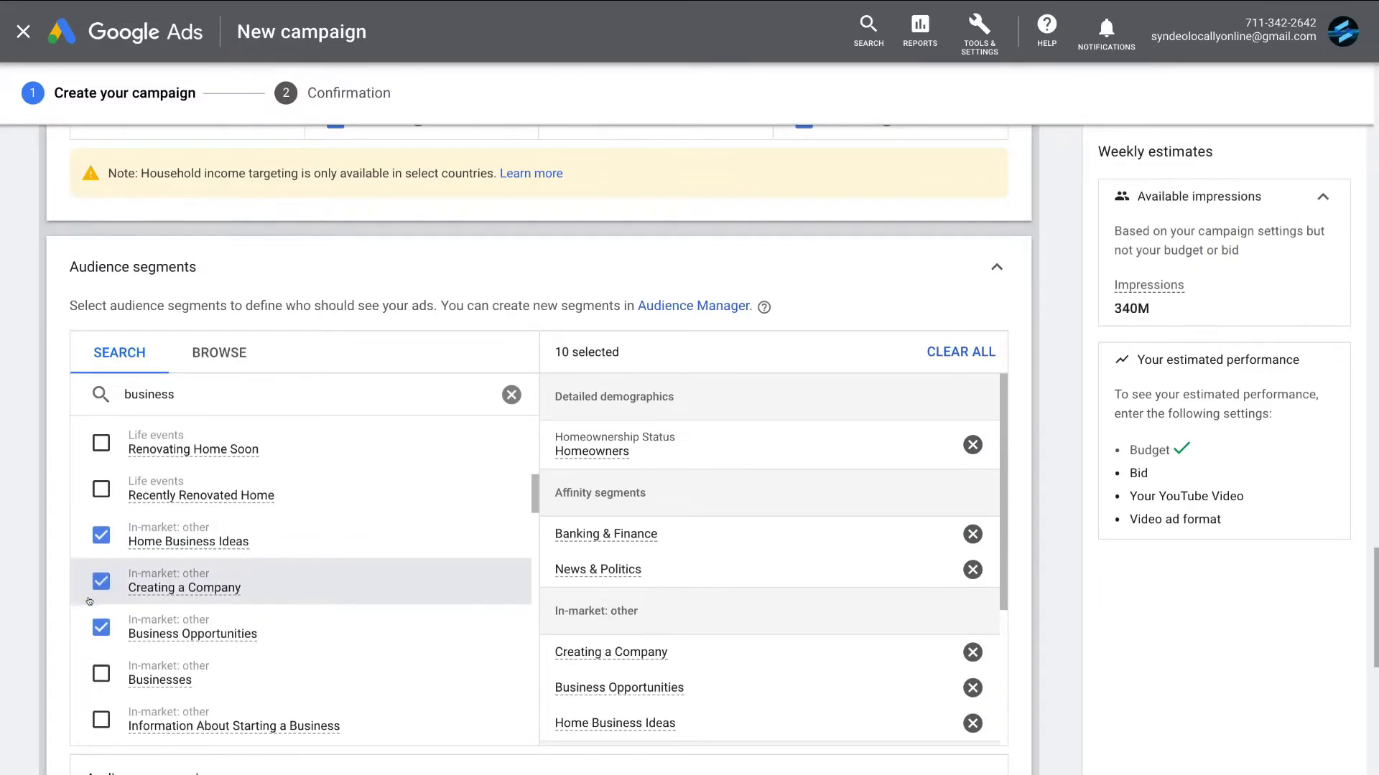
pyautogui.scroll(-2, 89, 602)
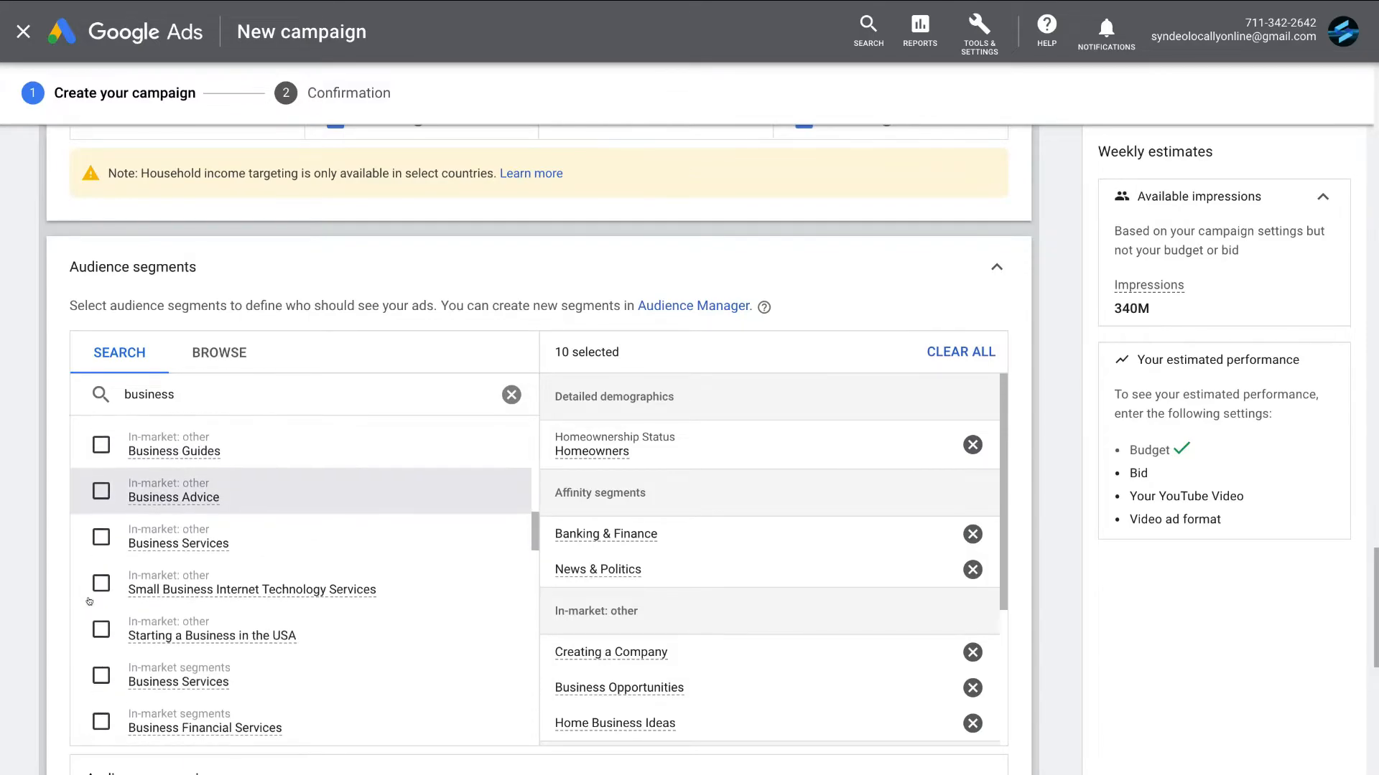
pyautogui.click(96, 490)
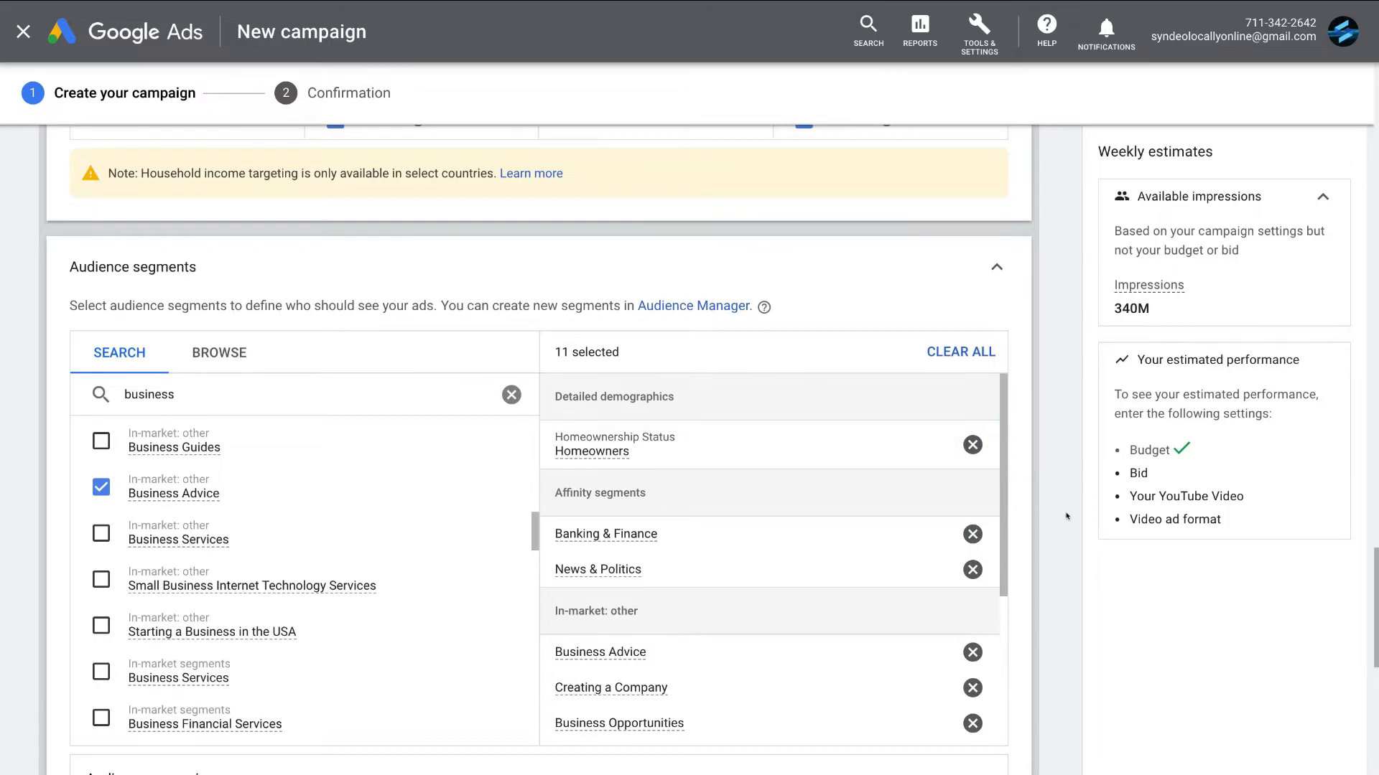
# - Get keyword ideas for "marketing service" and add the most relevant suggestions, from "online marketing agency near me" through "companies marketing", to the ad group's keywords
pyautogui.scroll(-3, 1067, 514)
pyautogui.scroll(-3, 1069, 514)
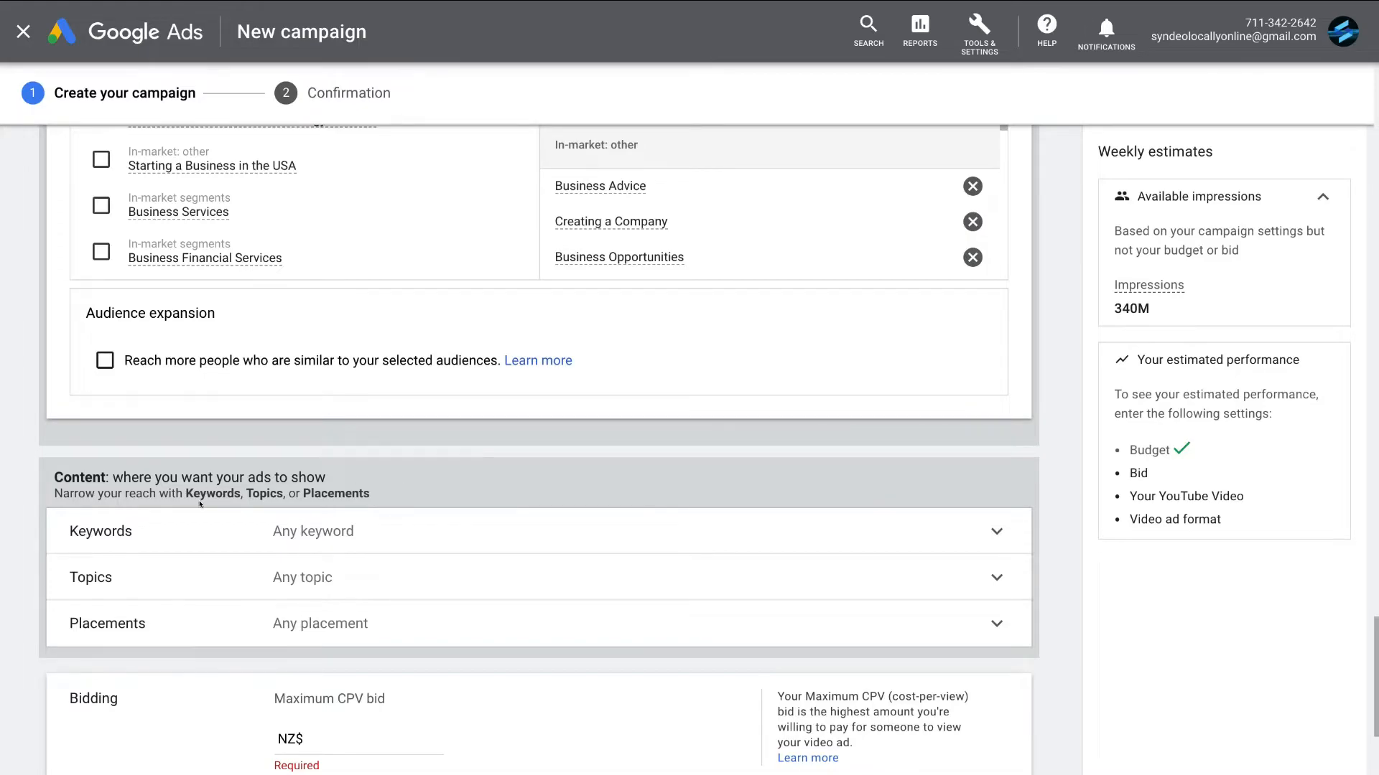
pyautogui.click(400, 532)
pyautogui.scroll(-3, 350, 448)
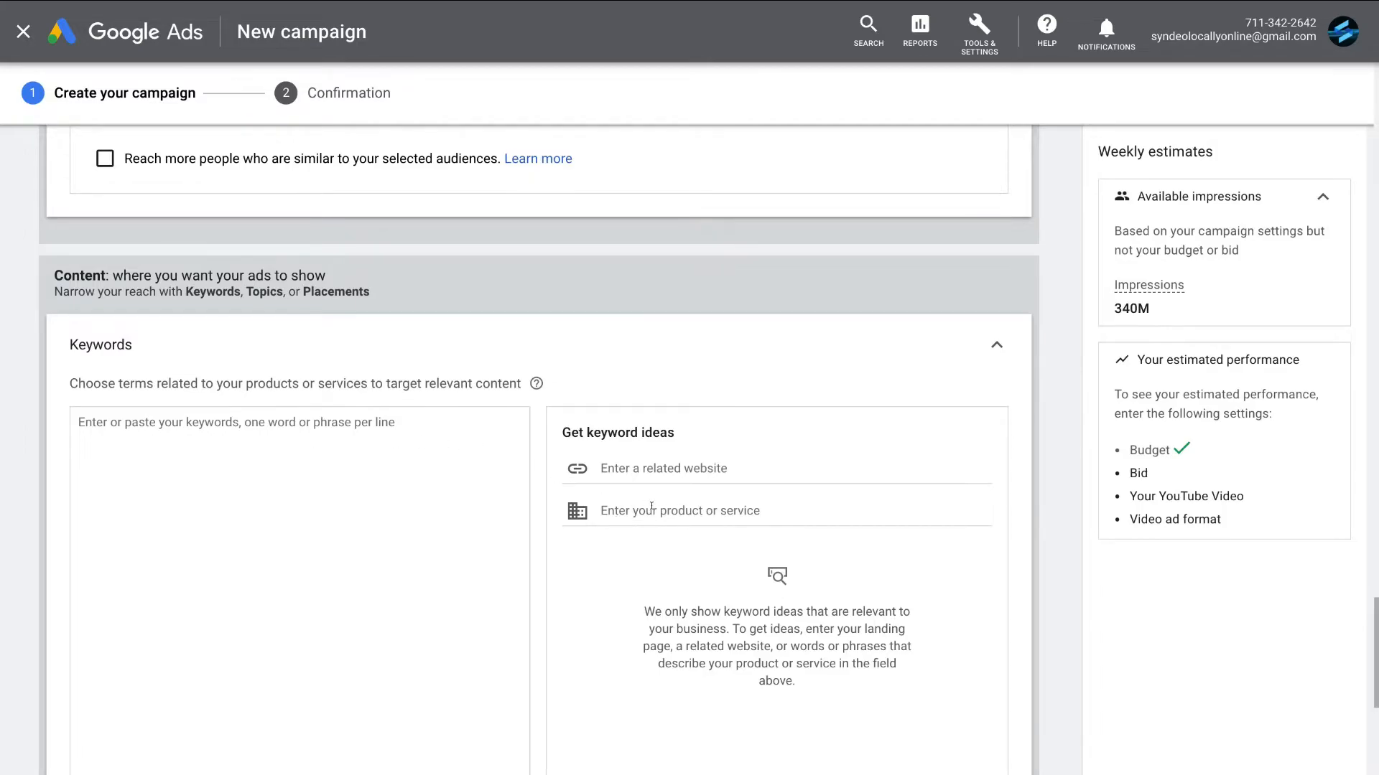
pyautogui.click(651, 507)
pyautogui.write('marketing service')
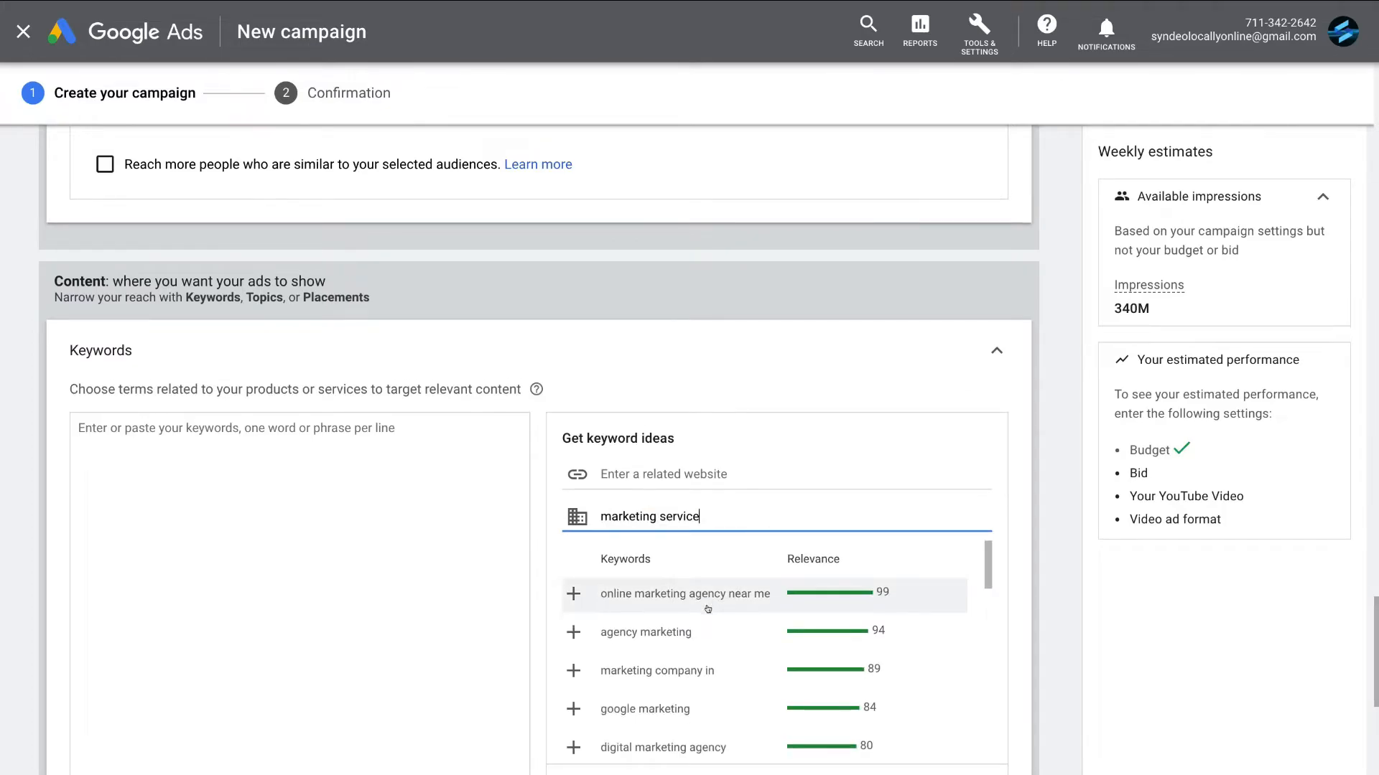
pyautogui.scroll(-2, 711, 606)
pyautogui.scroll(-2, 707, 609)
pyautogui.scroll(4, 707, 609)
pyautogui.click(572, 593)
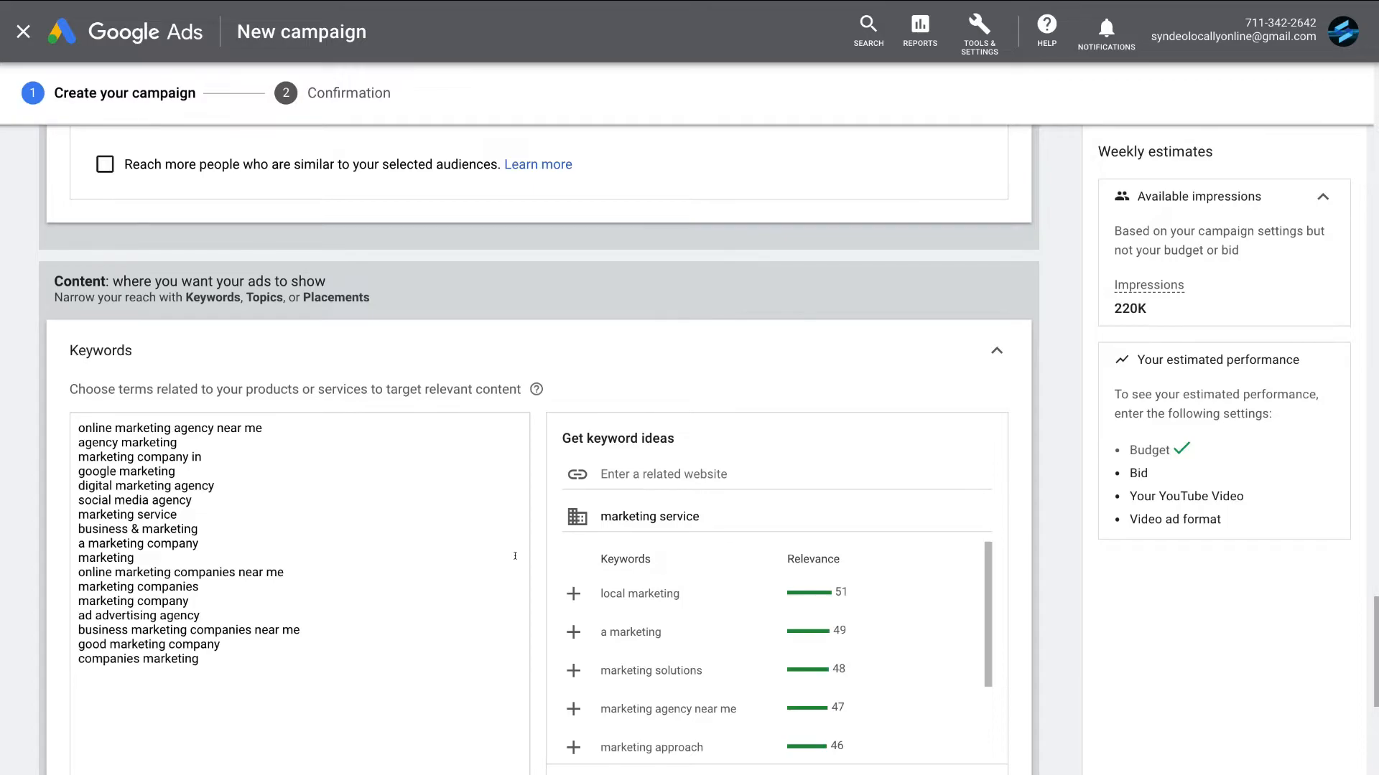
# - Target the Business & Industrial topic in the ad group's content targeting
pyautogui.scroll(-7, 515, 556)
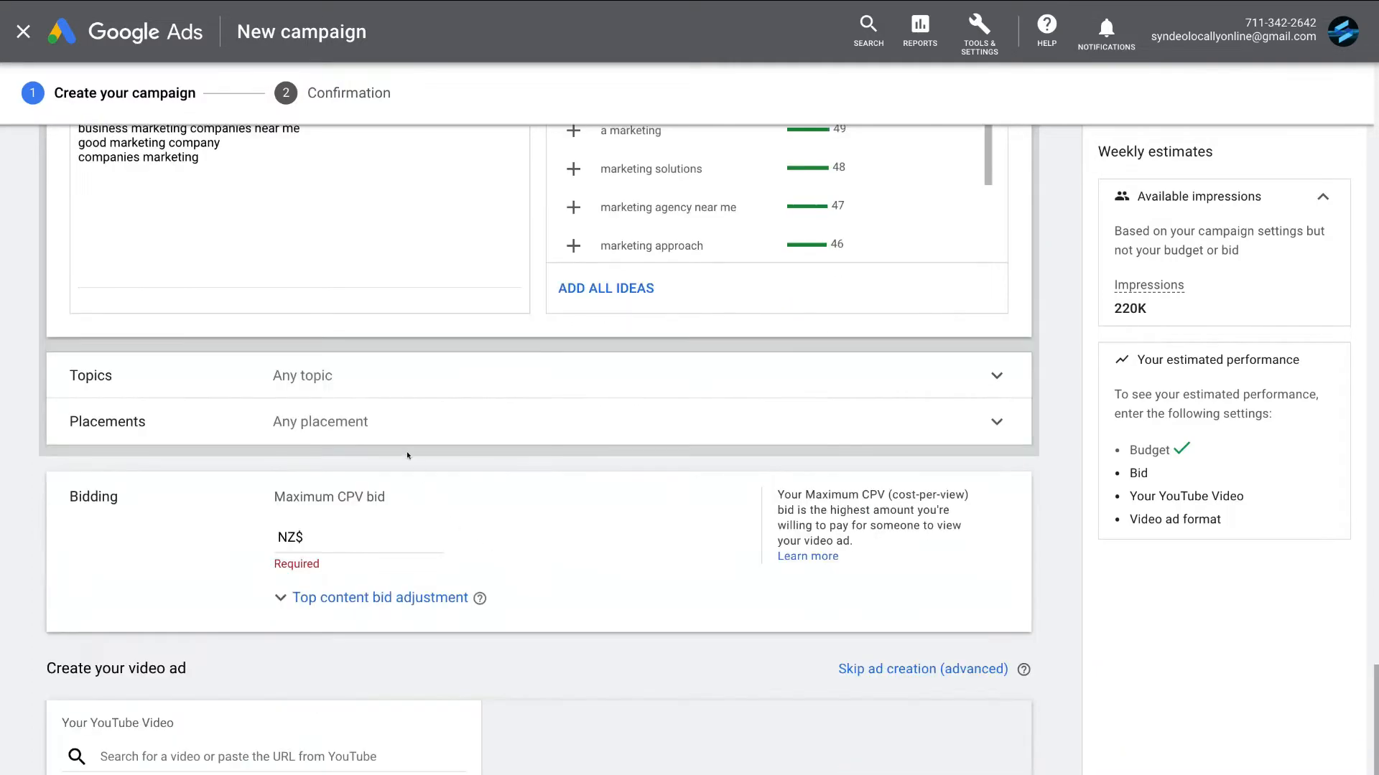
pyautogui.click(404, 368)
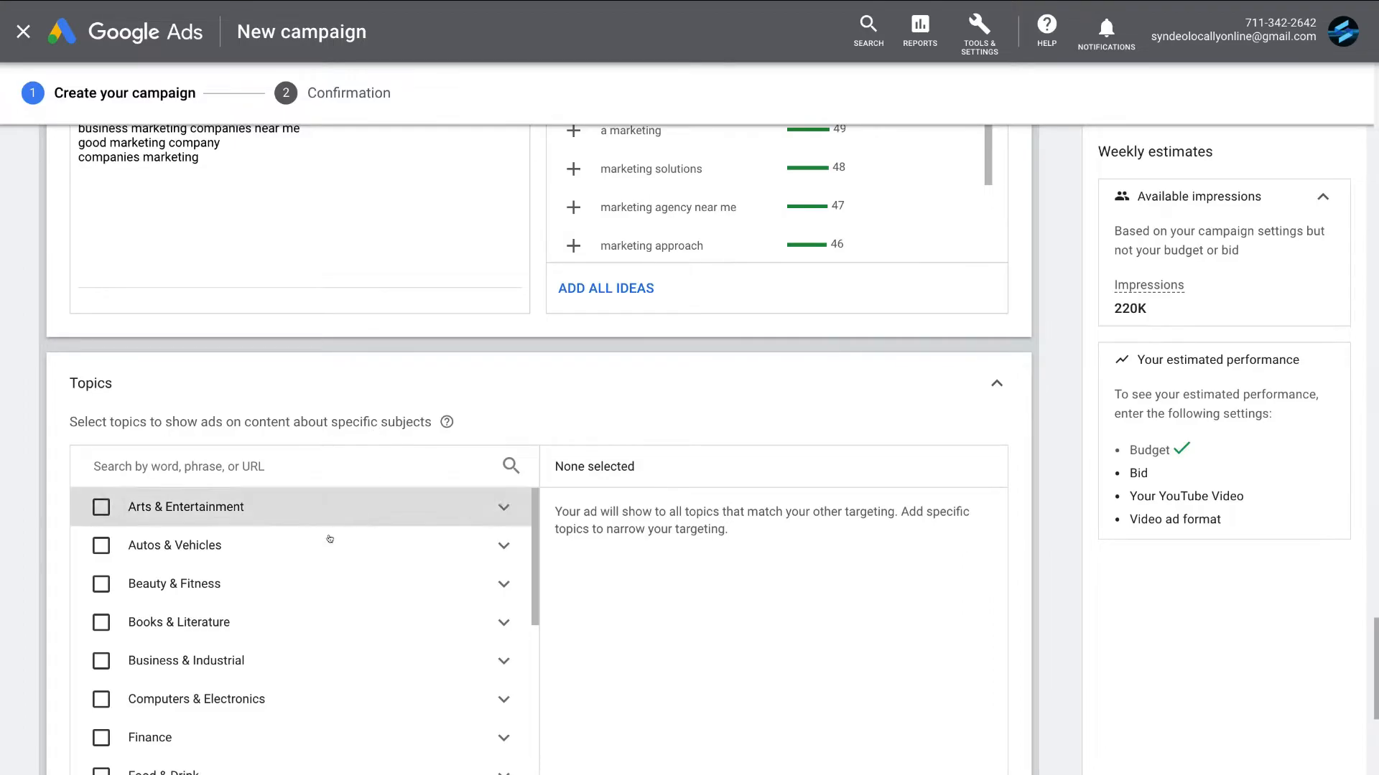
pyautogui.click(101, 658)
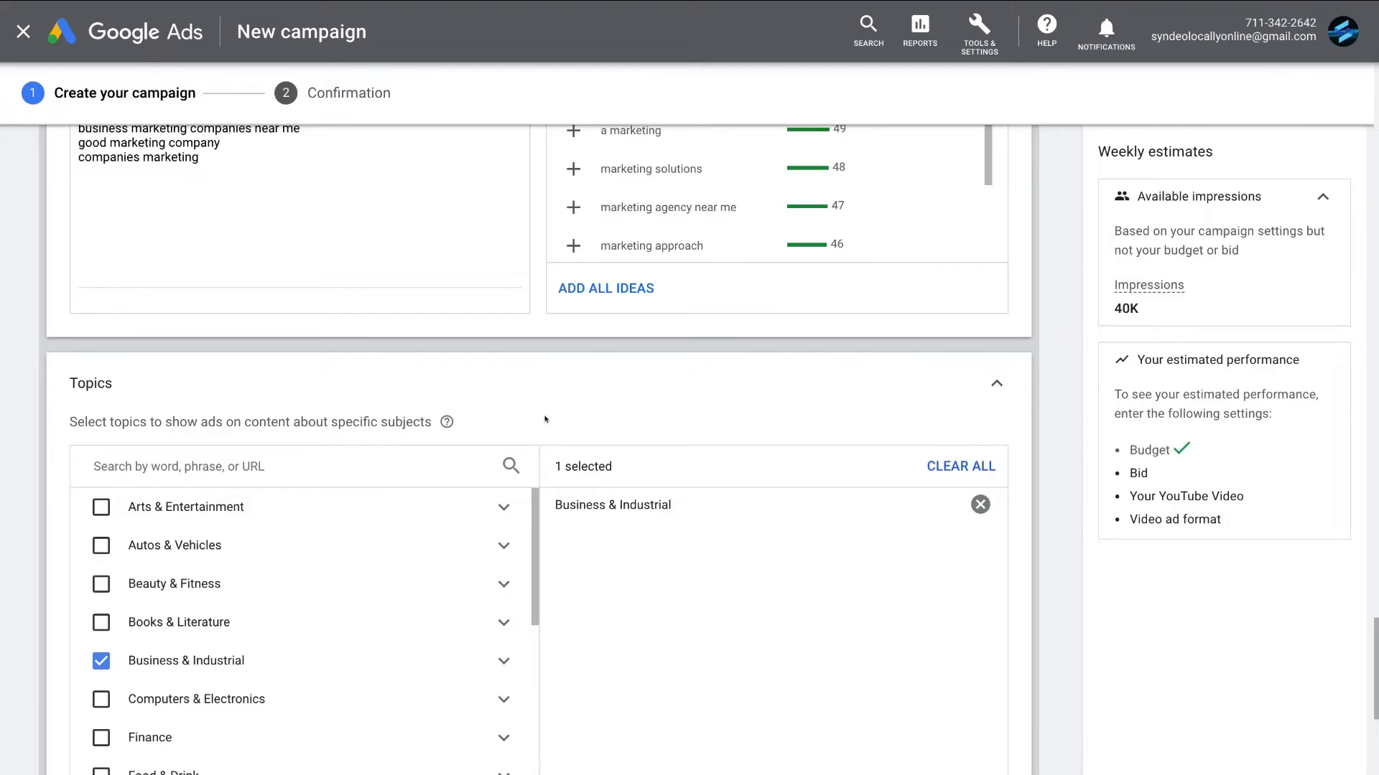
# - Open the placement targeting options and set the ad group's maximum CPV bid to NZ$0.15
pyautogui.scroll(-6, 617, 417)
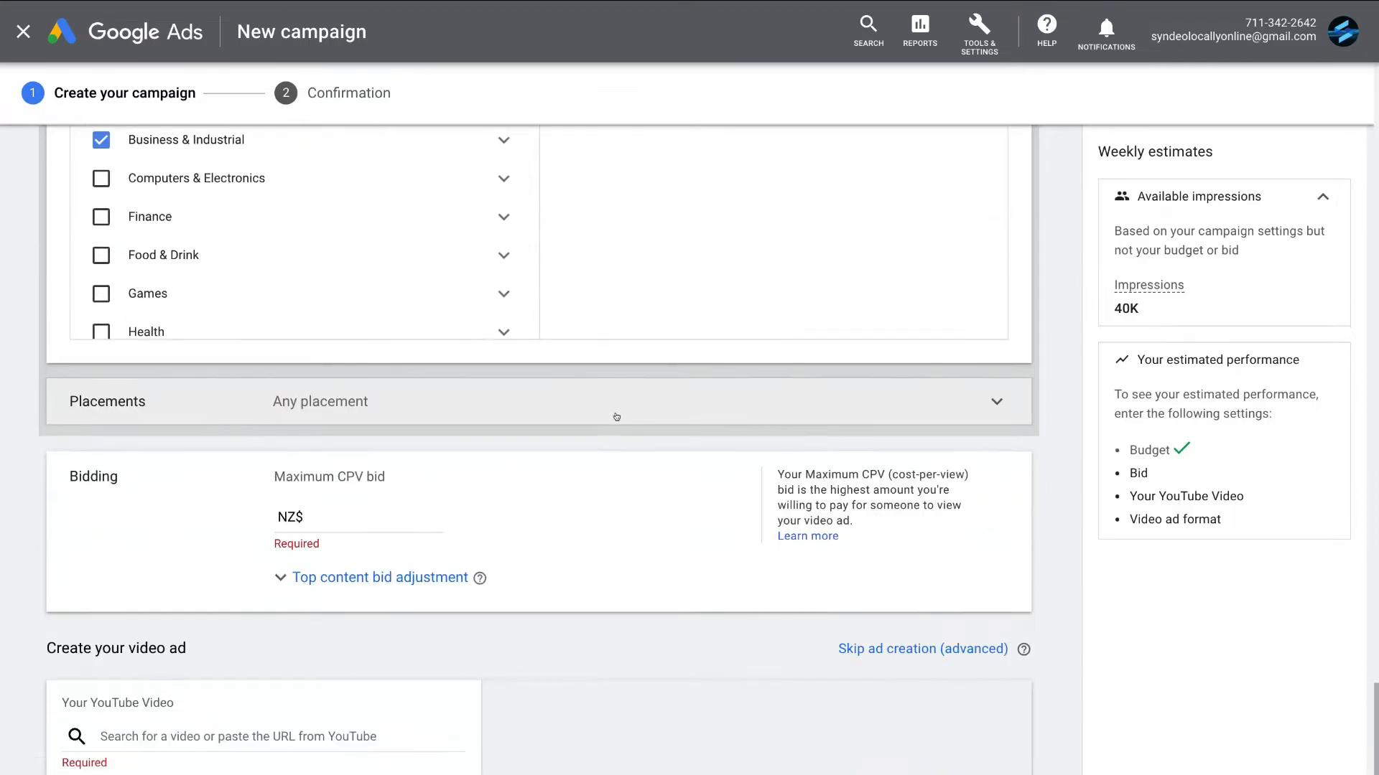
pyautogui.click(553, 407)
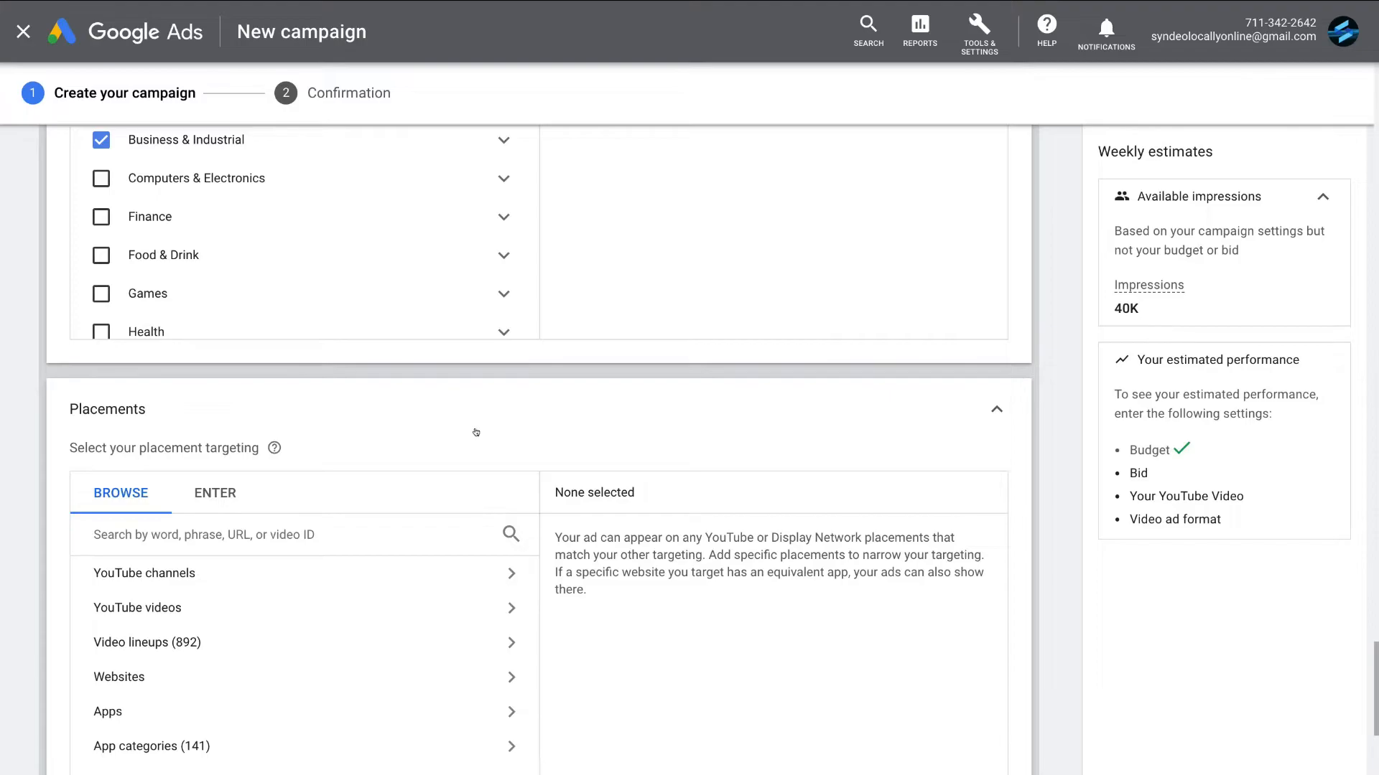
pyautogui.scroll(-6, 1043, 586)
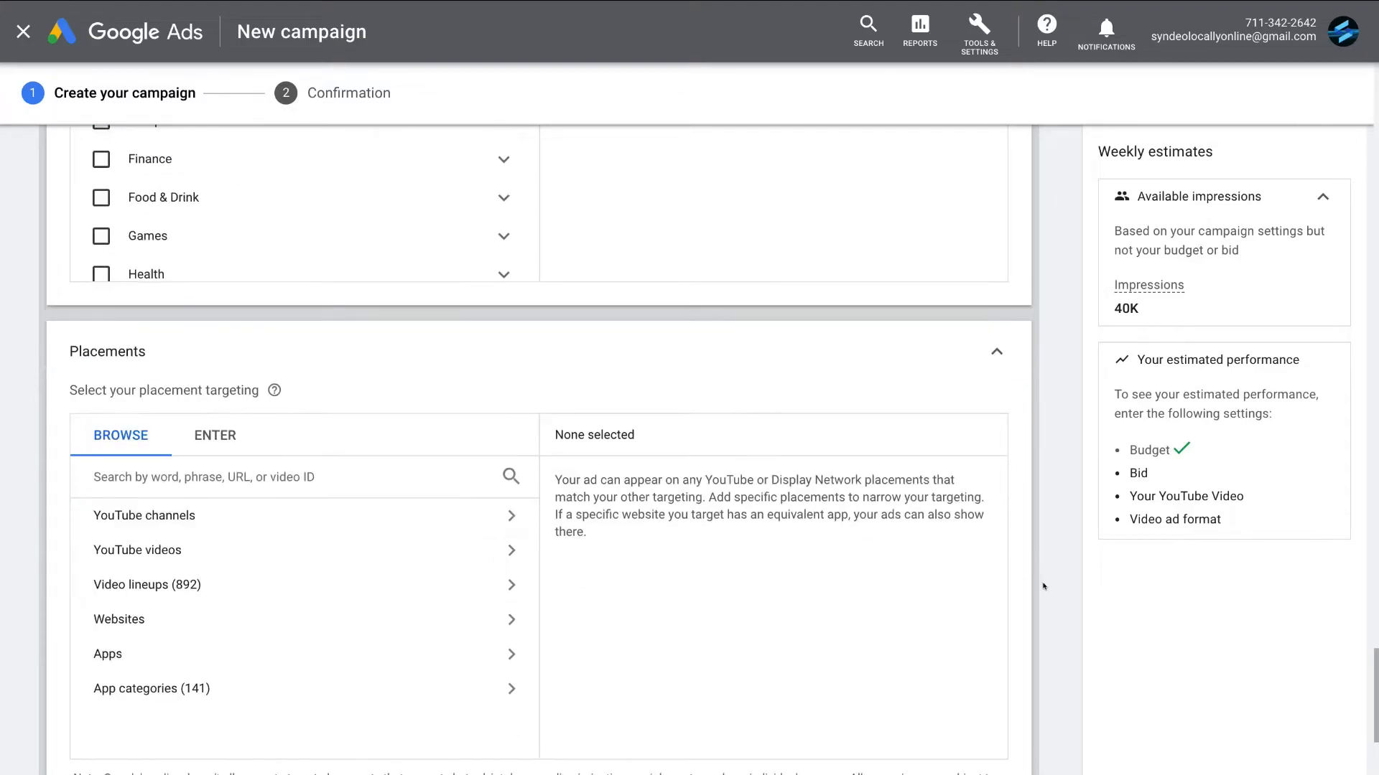
pyautogui.scroll(-1, 1043, 587)
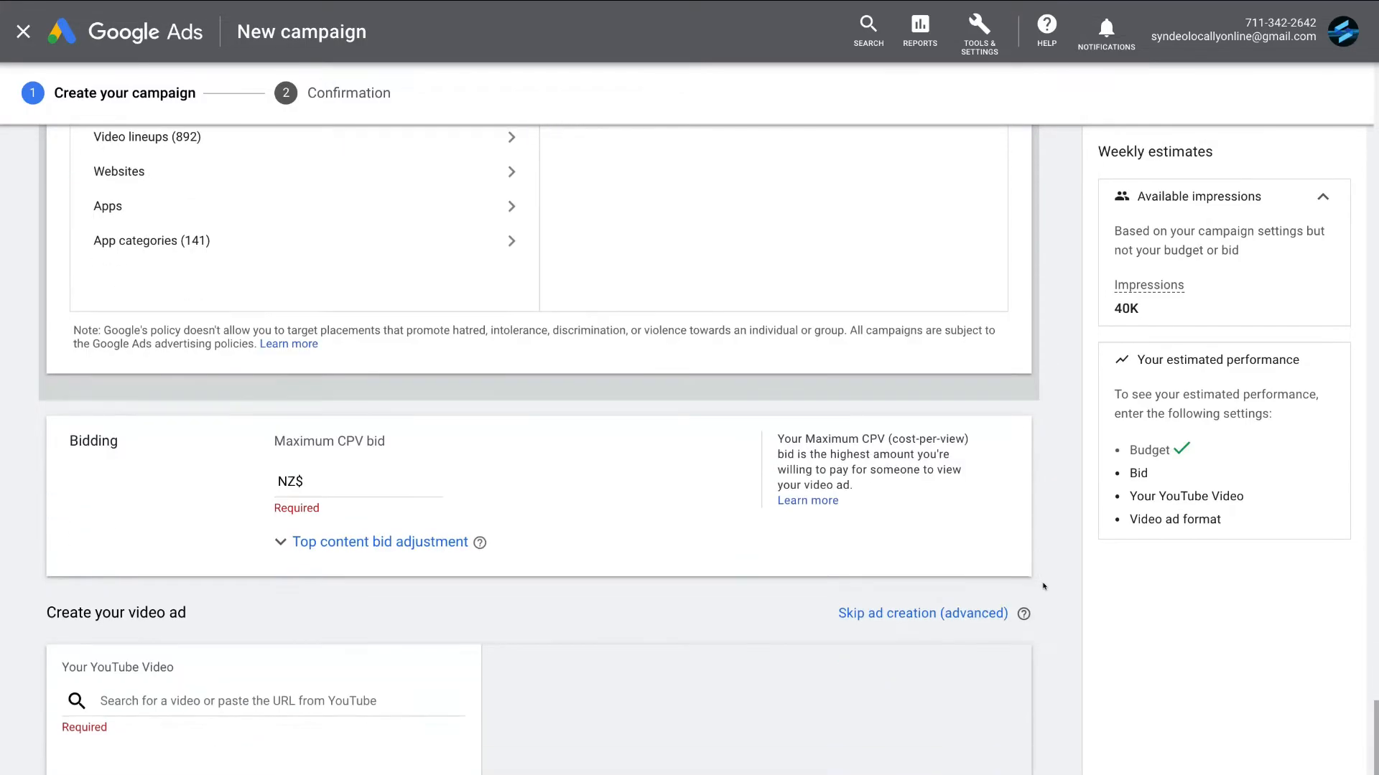
pyautogui.click(361, 477)
pyautogui.write('0.15')
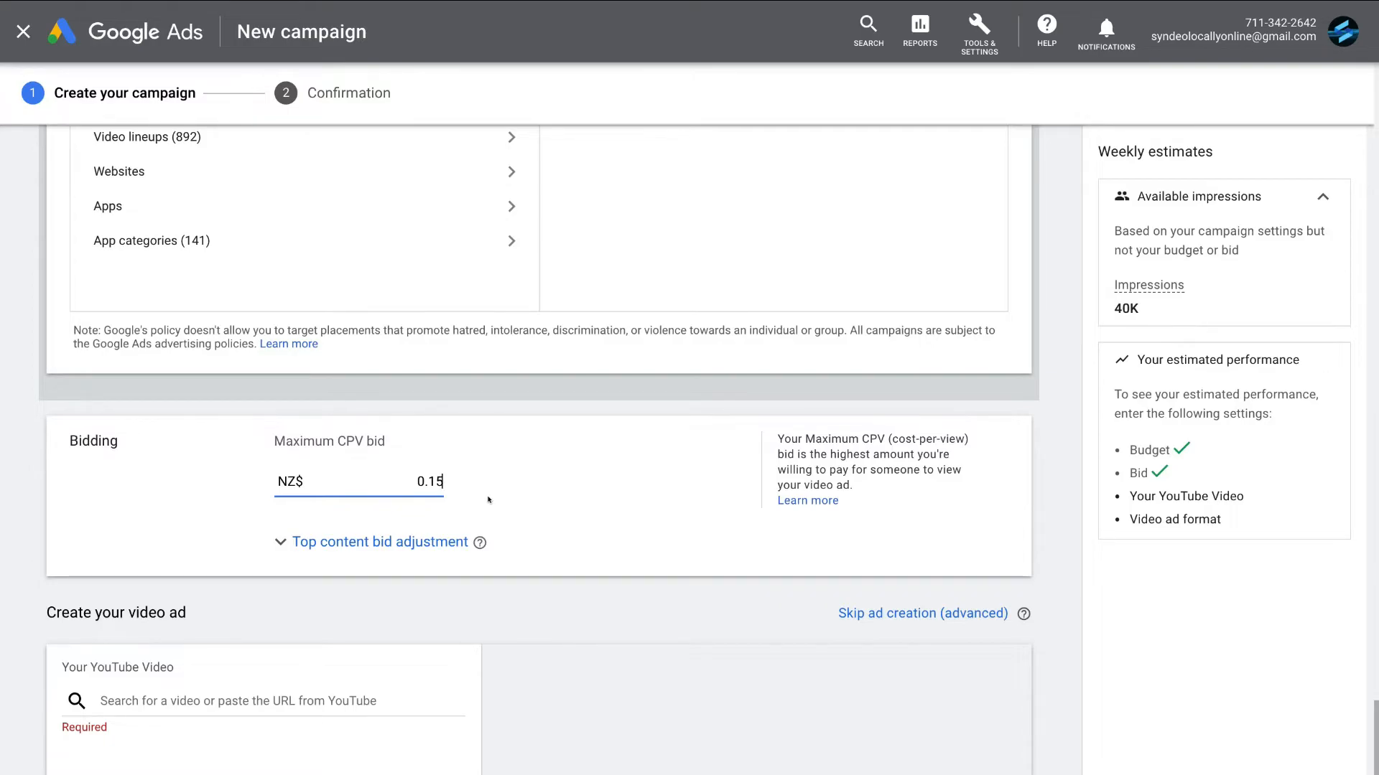
# - Add the "We Help Local Kiwi Businesses" YouTube video by its pasted URL and choose the skippable in-stream ad format
pyautogui.scroll(-2, 488, 500)
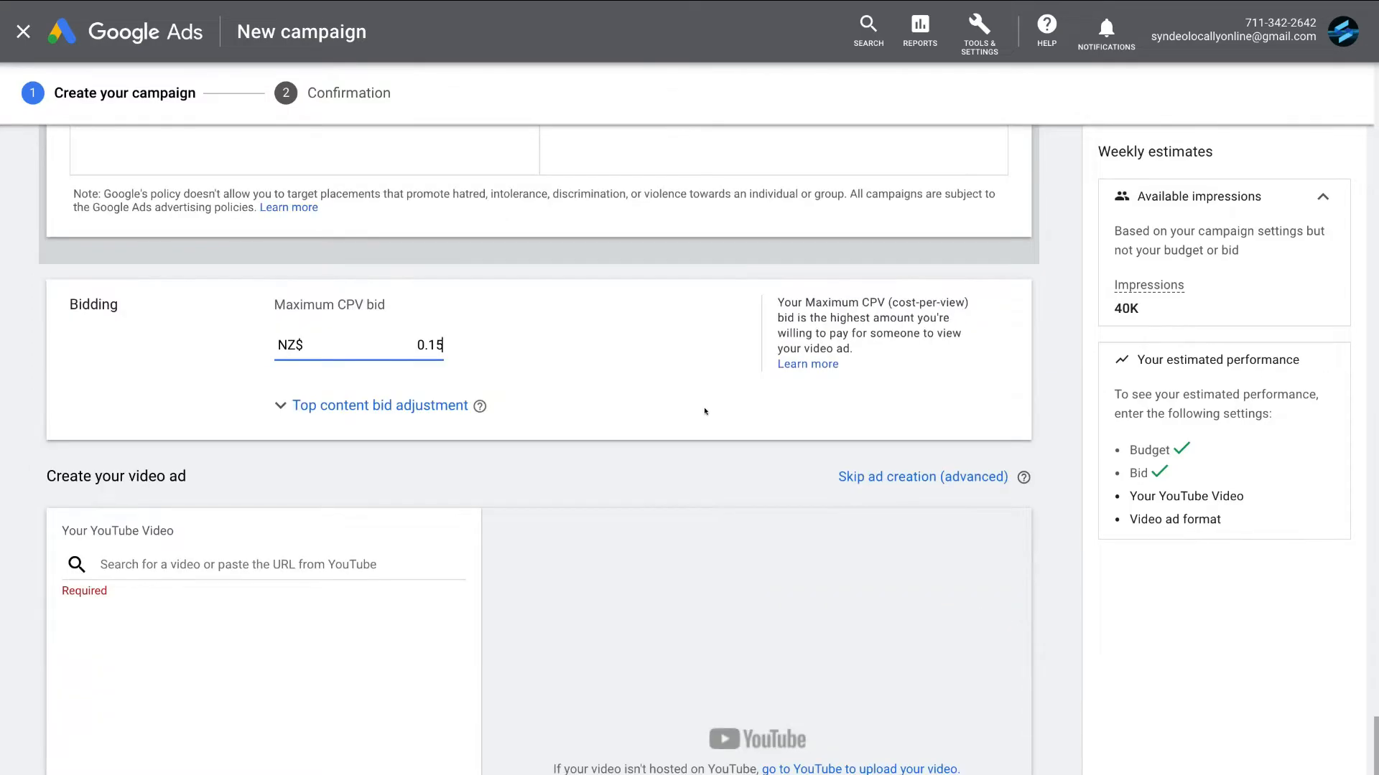
pyautogui.scroll(-2, 716, 530)
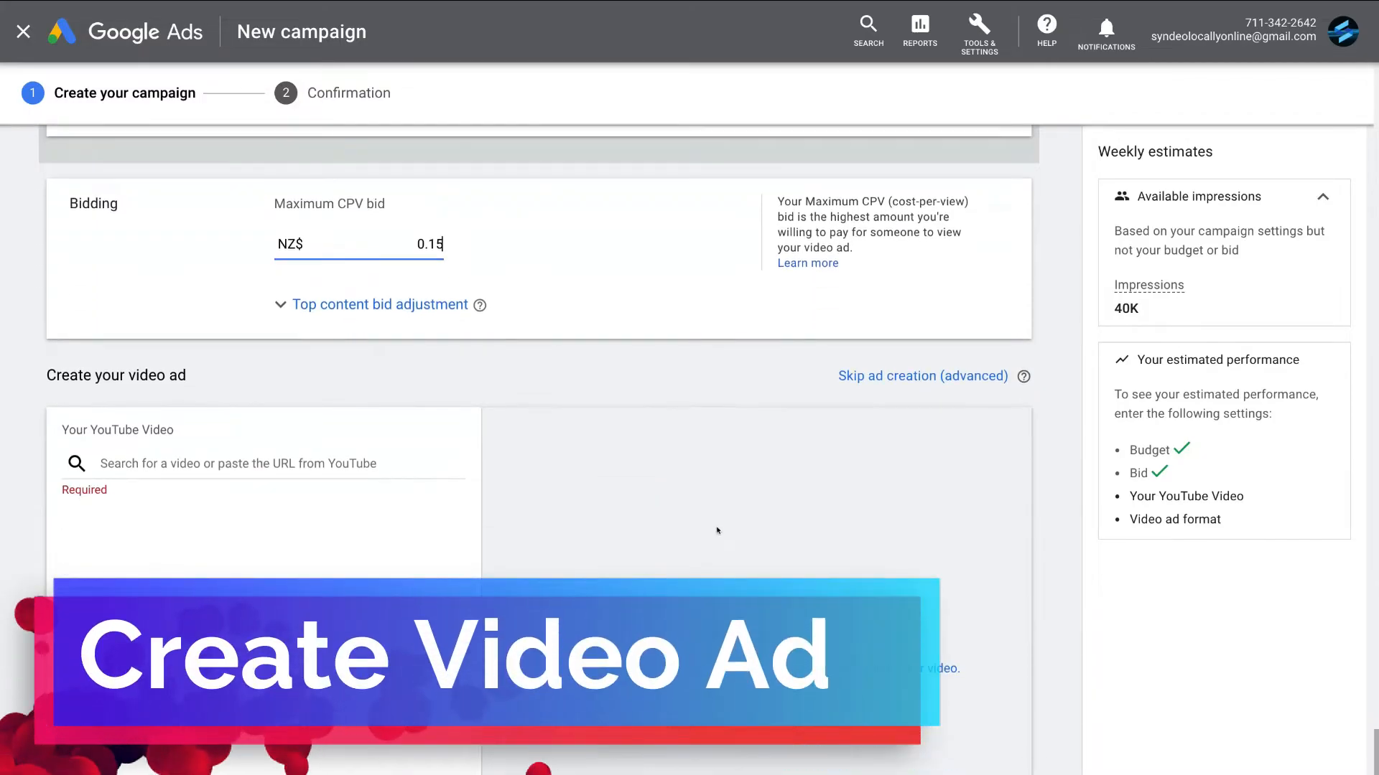
pyautogui.scroll(-1, 595, 395)
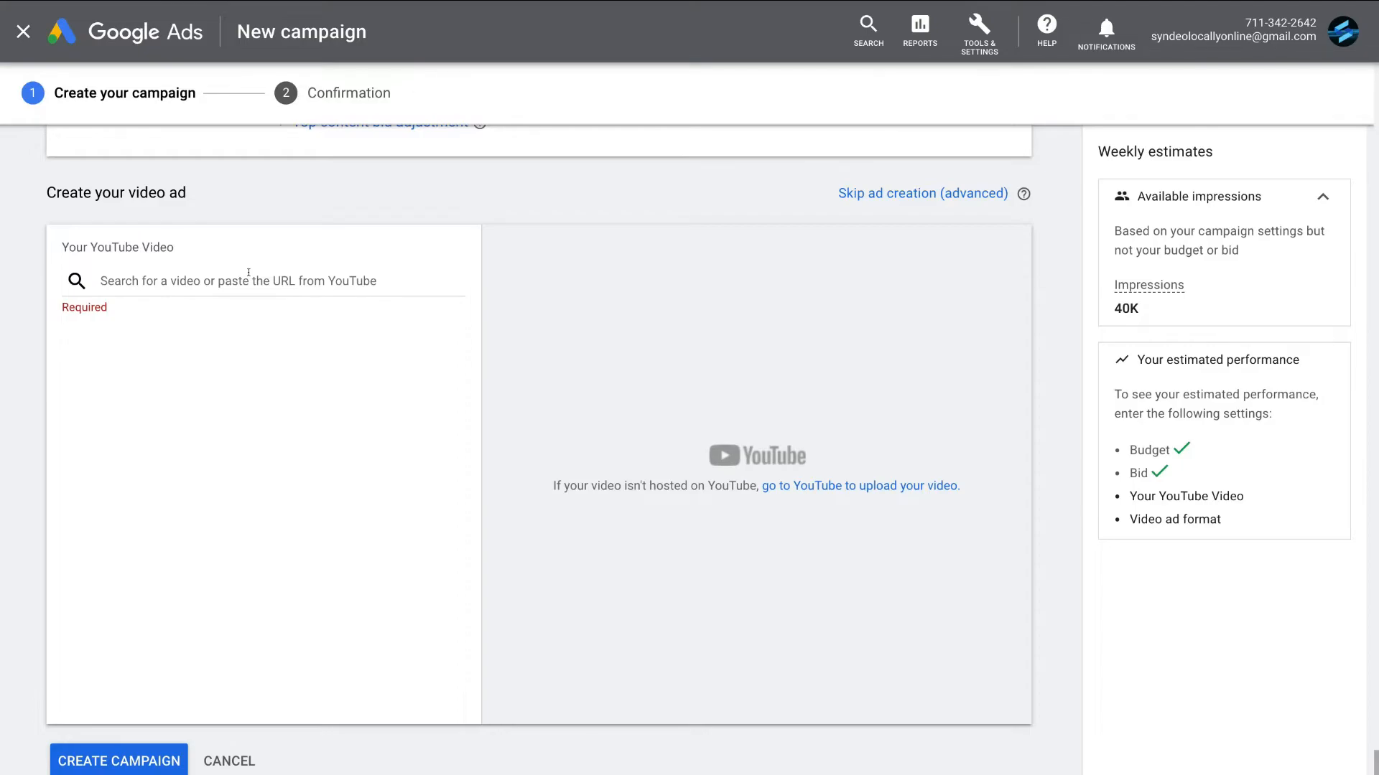
pyautogui.rightClick(280, 285)
pyautogui.click(316, 402)
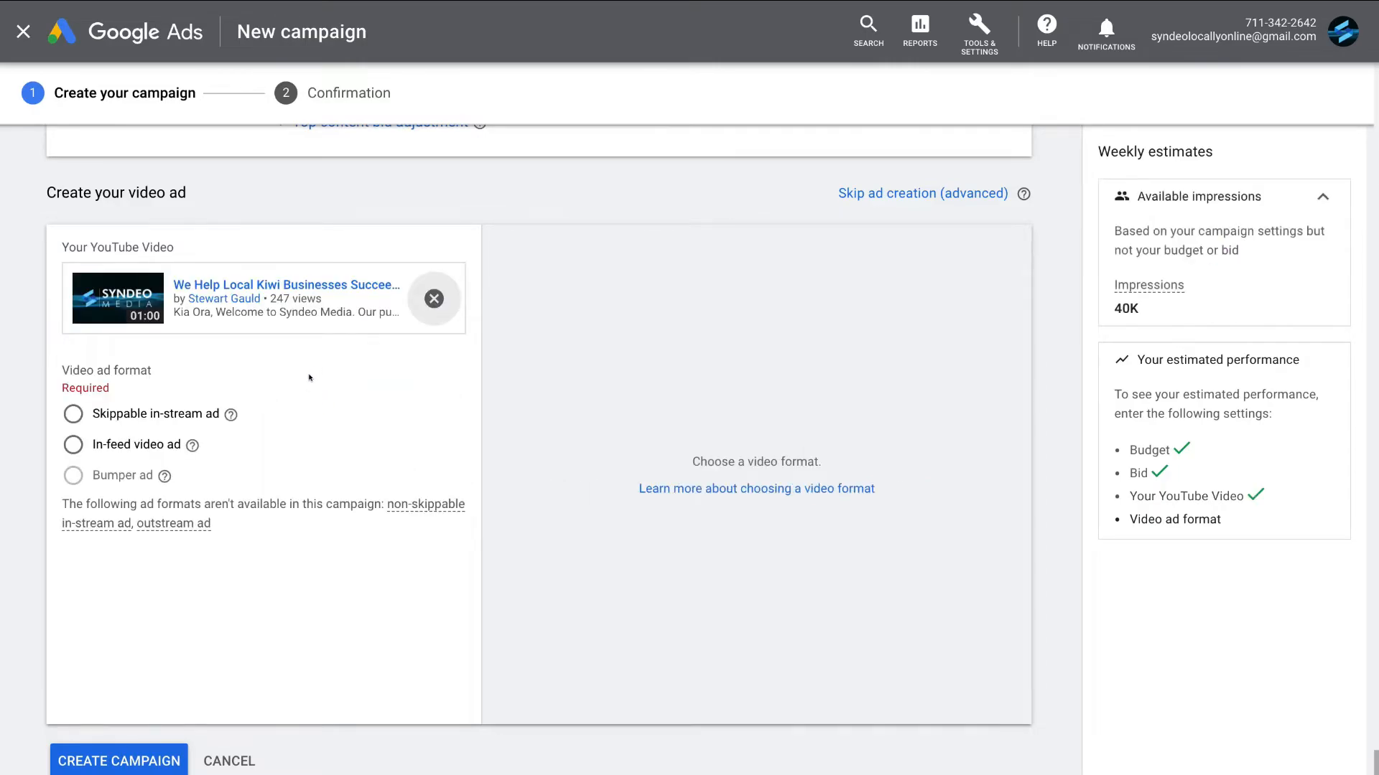
pyautogui.click(70, 414)
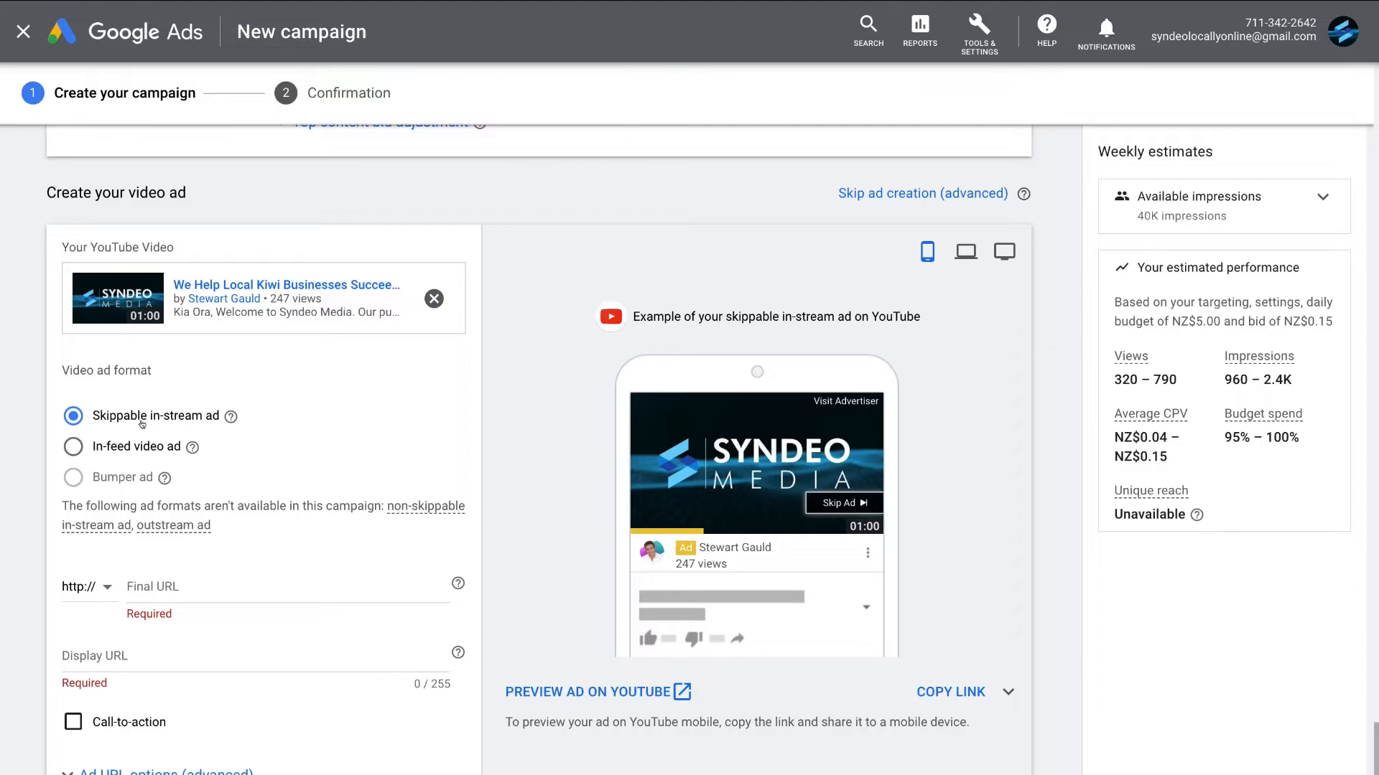
# - Preview the skippable in-stream ad on computer and TV screens, returning to the mobile preview
pyautogui.scroll(-1, 141, 424)
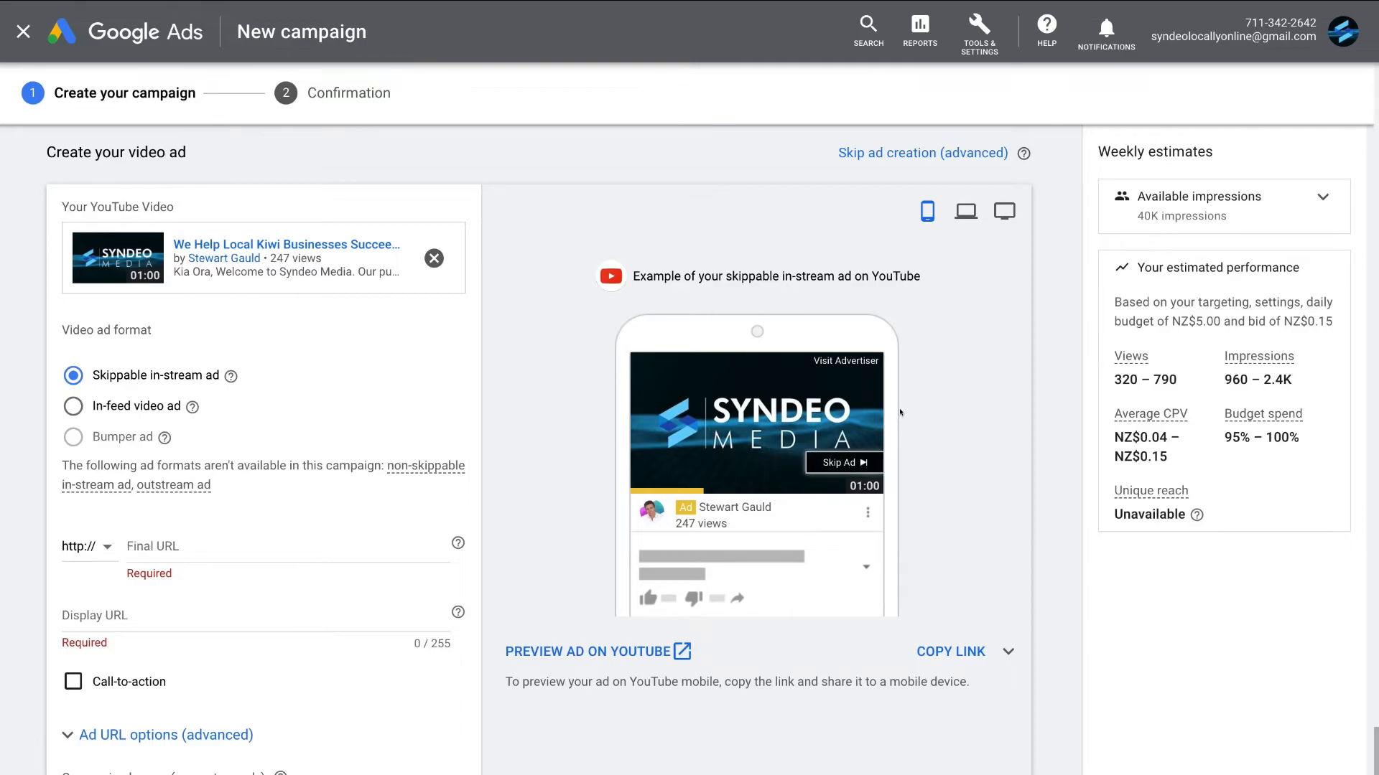
pyautogui.click(963, 210)
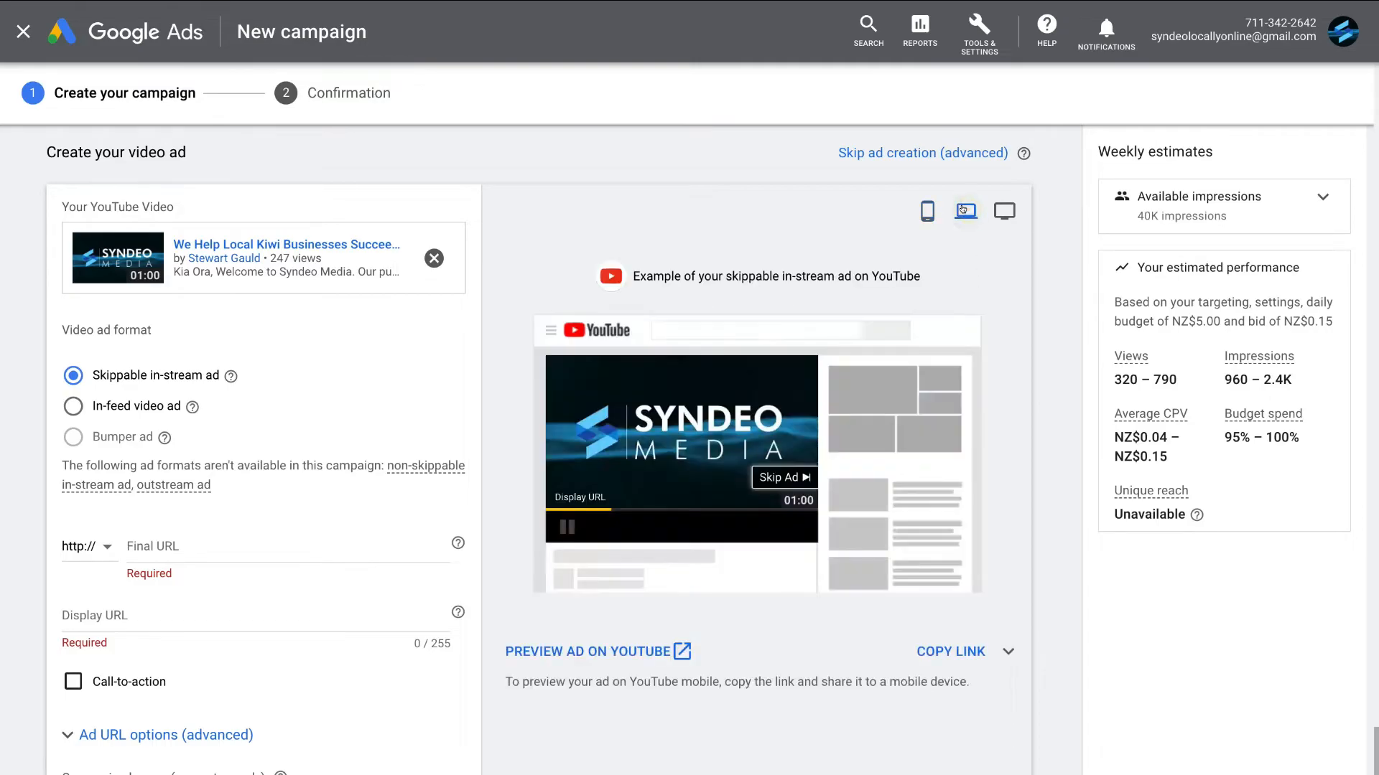
pyautogui.click(998, 211)
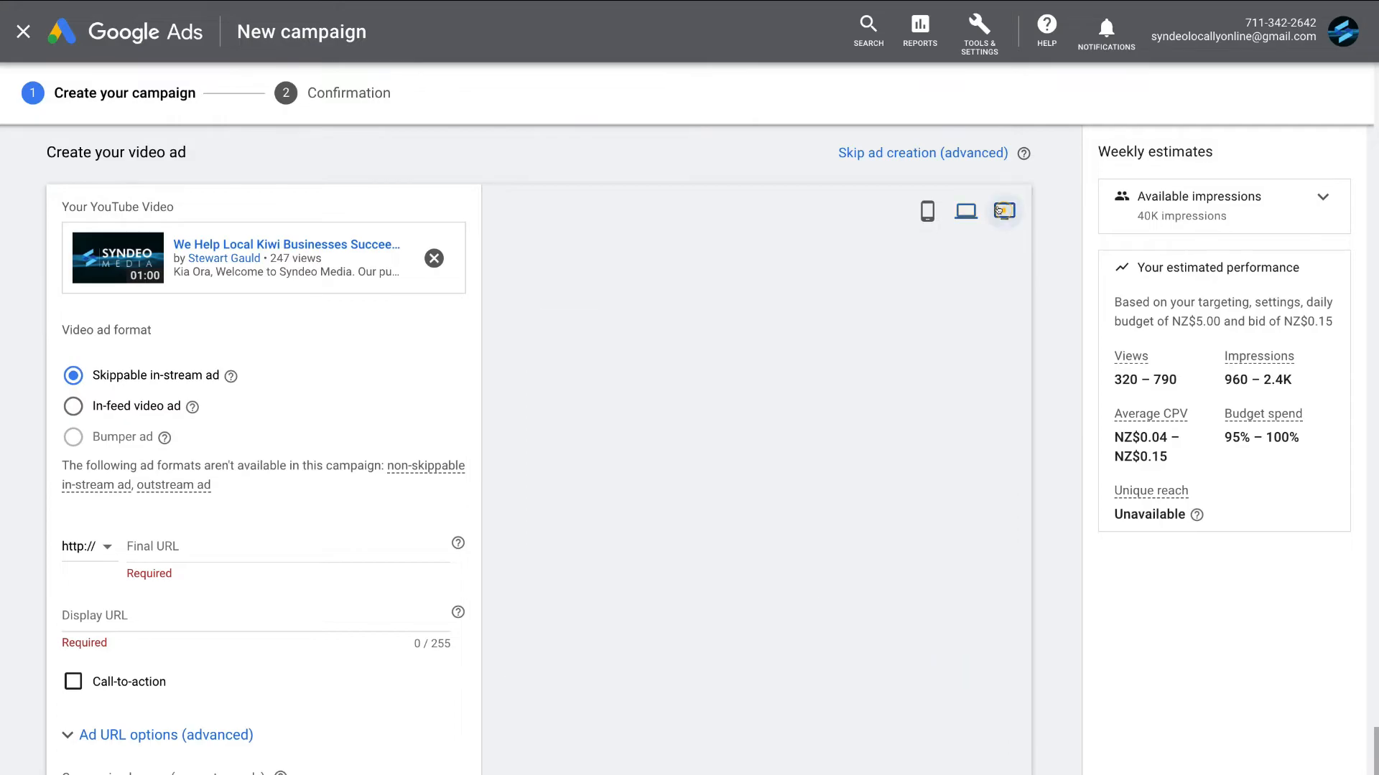
pyautogui.click(934, 212)
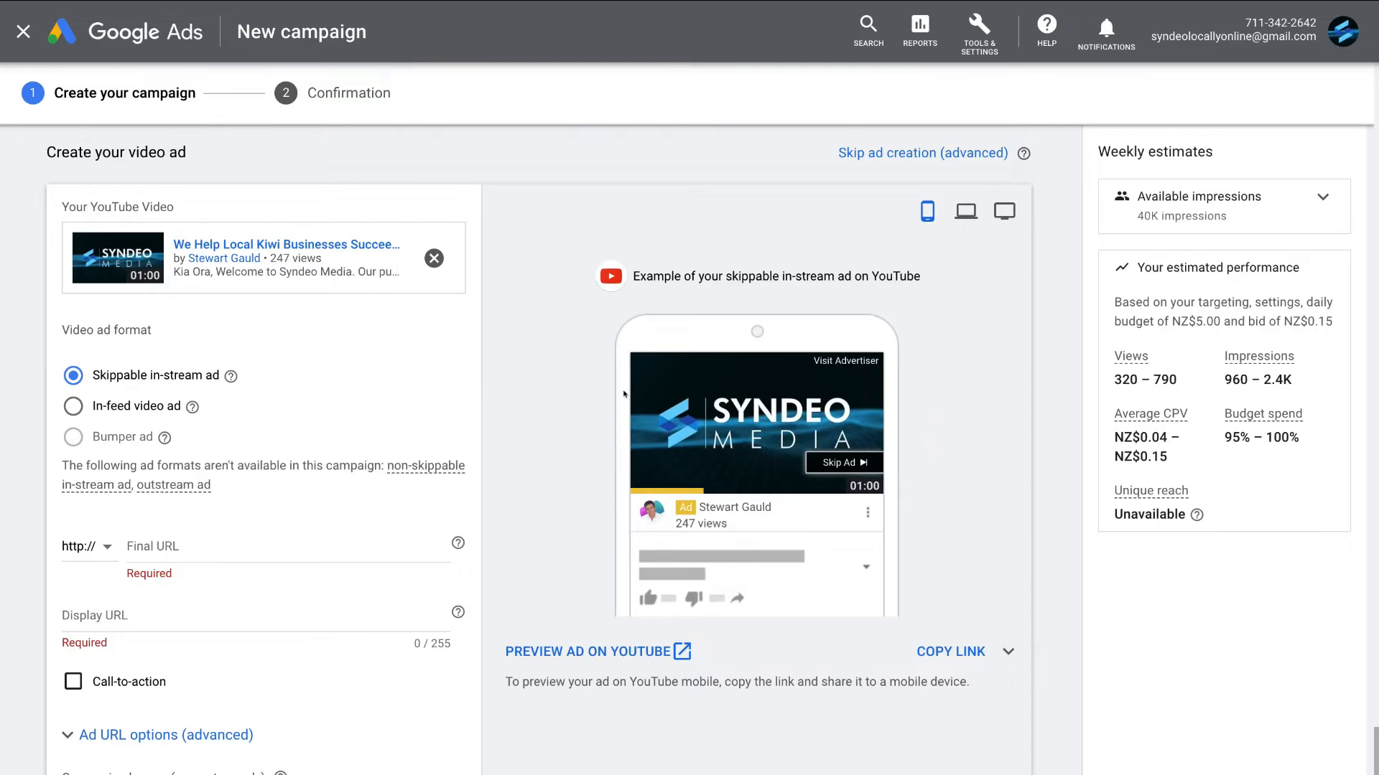
# - Paste the consulting page's https web address as the ad's final URL and fill in the matching display URL
pyautogui.scroll(-2, 244, 511)
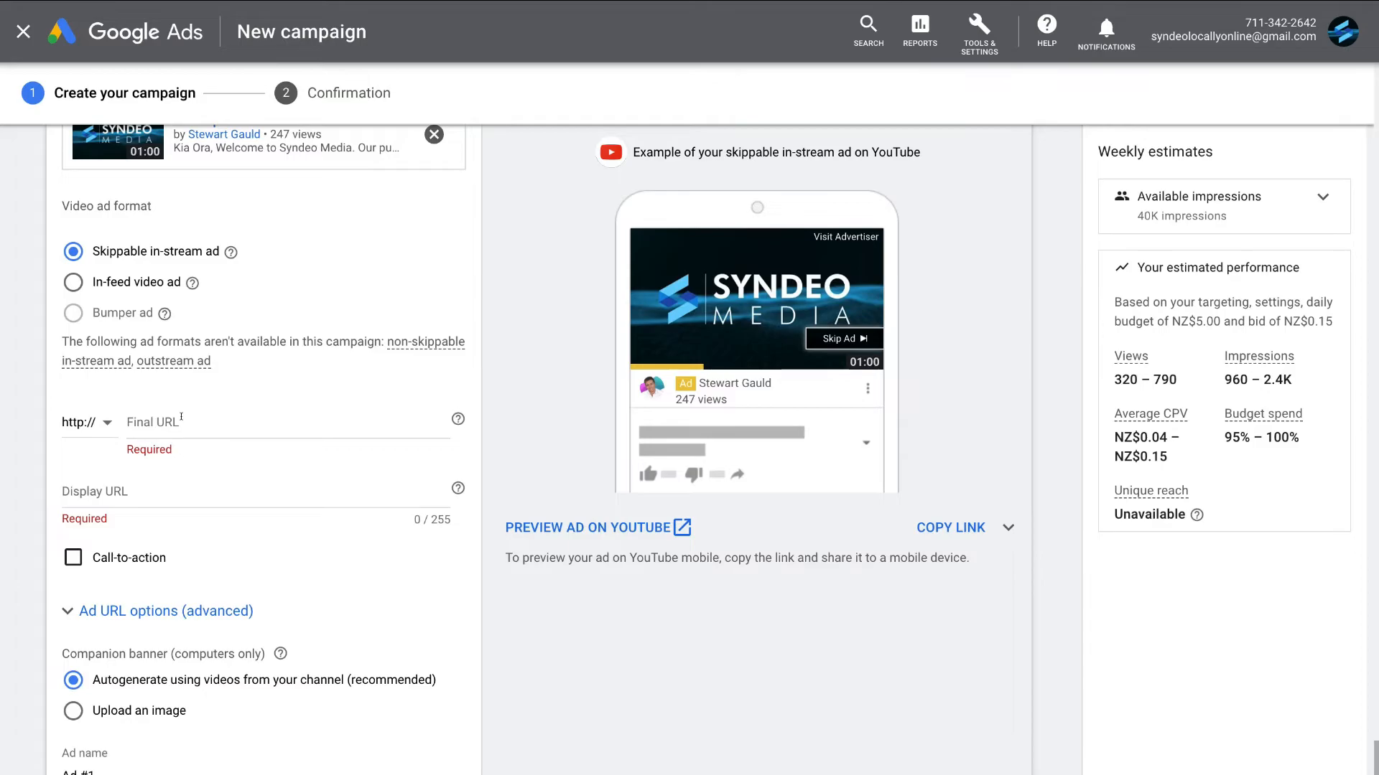
pyautogui.rightClick(160, 422)
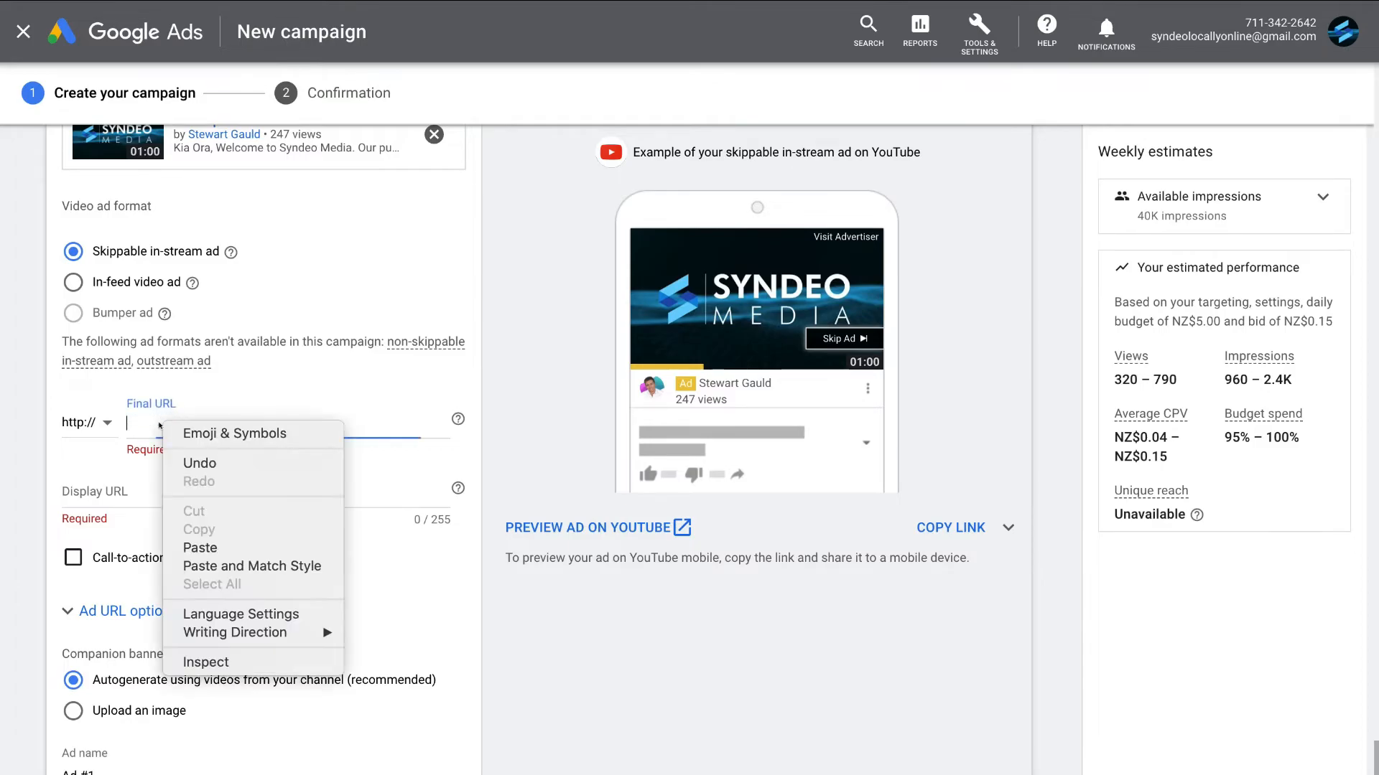
pyautogui.click(197, 546)
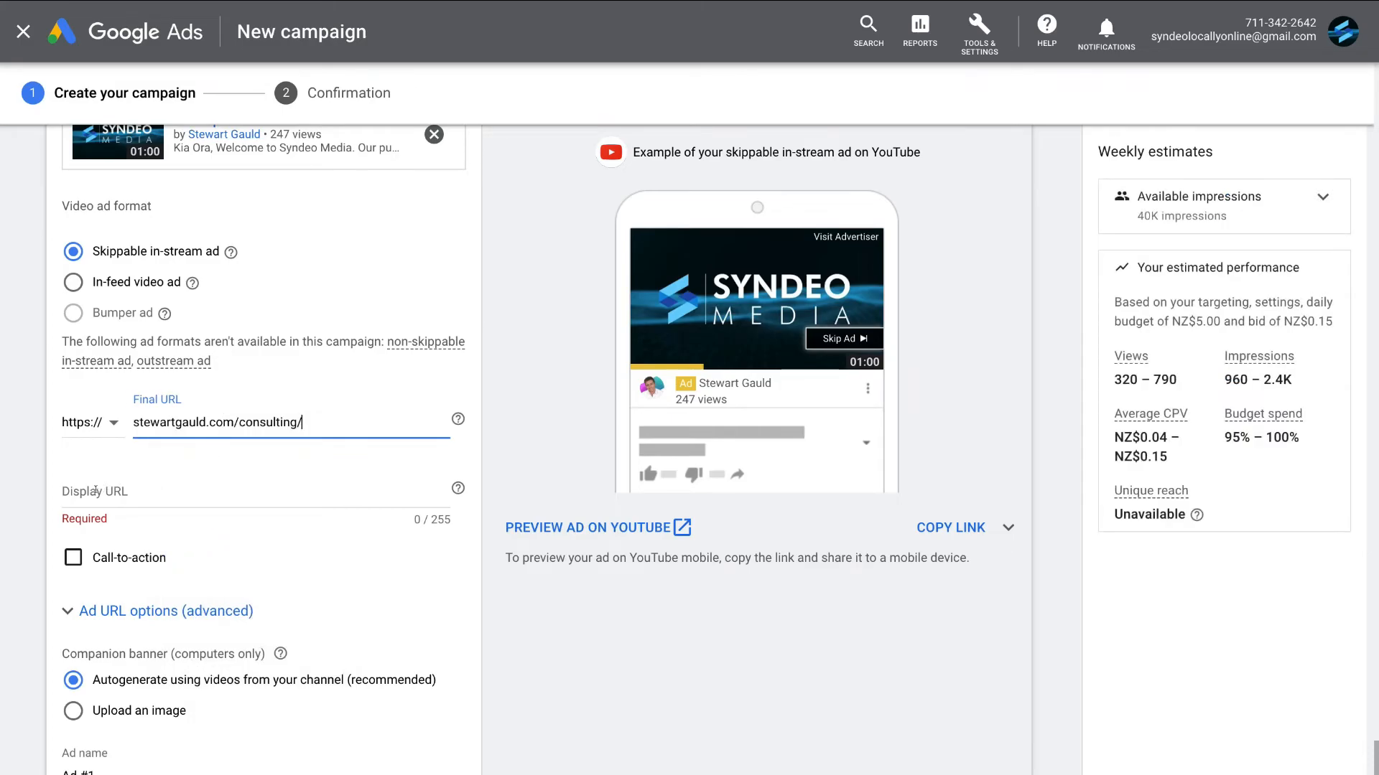
pyautogui.click(133, 489)
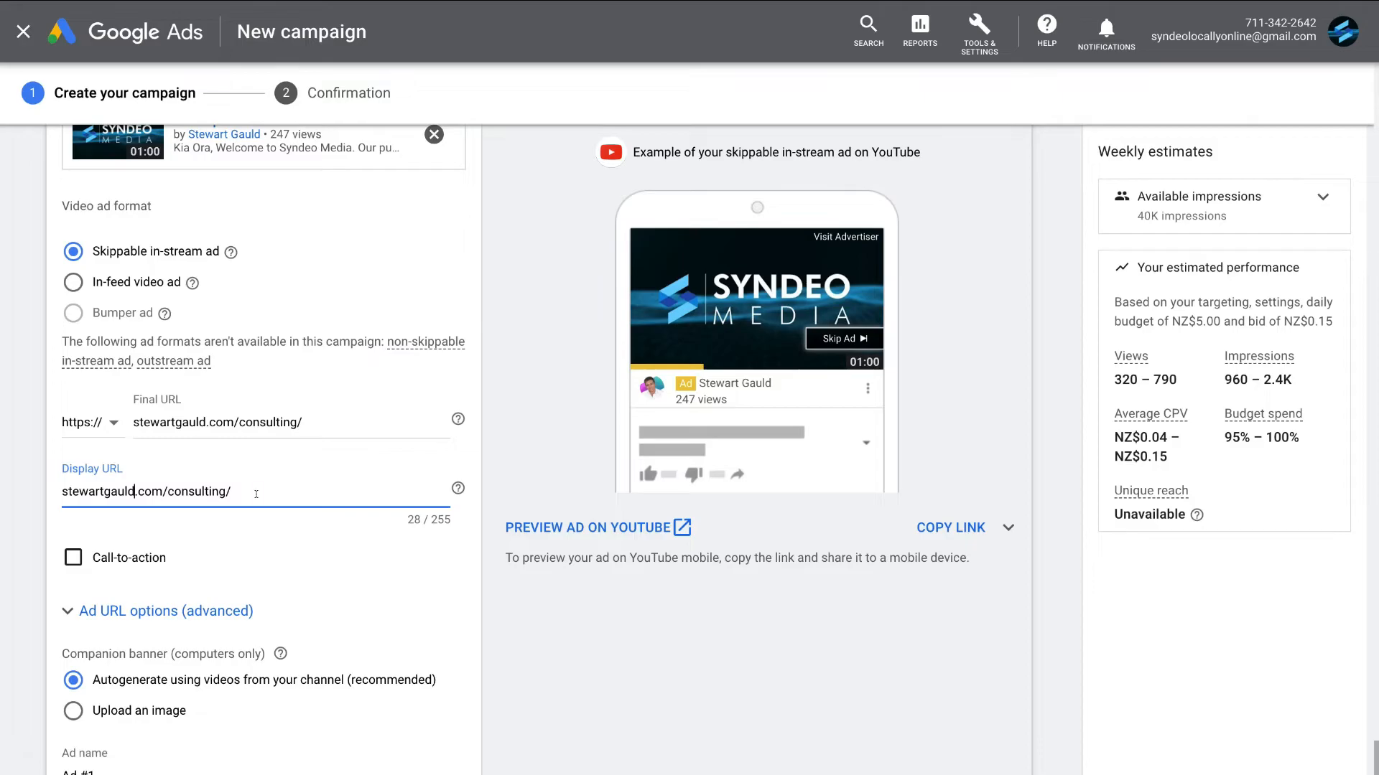
pyautogui.click(313, 490)
# - Enable the ad's call-to-action with the text "Book now" and the headline "Ready To Grow?"
pyautogui.click(66, 559)
pyautogui.scroll(-2, 257, 559)
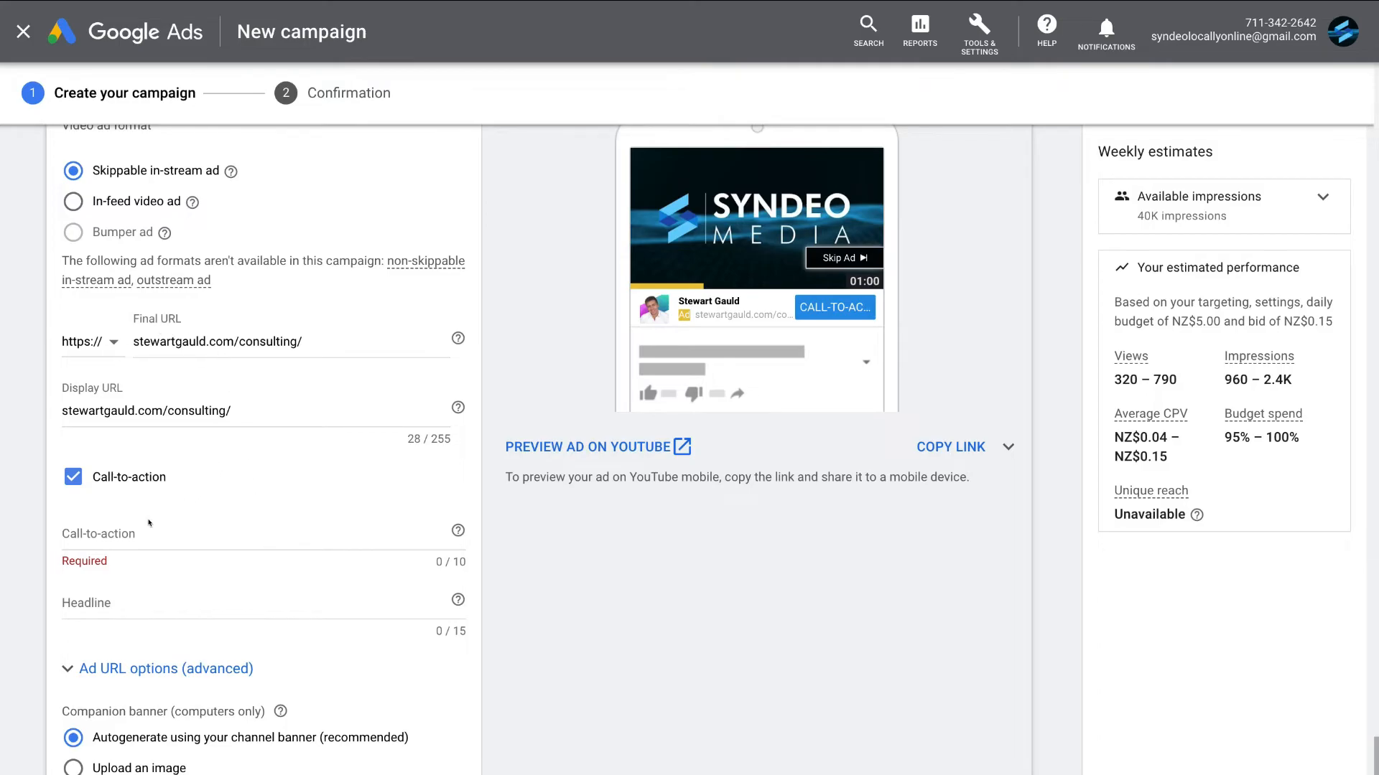
pyautogui.click(117, 529)
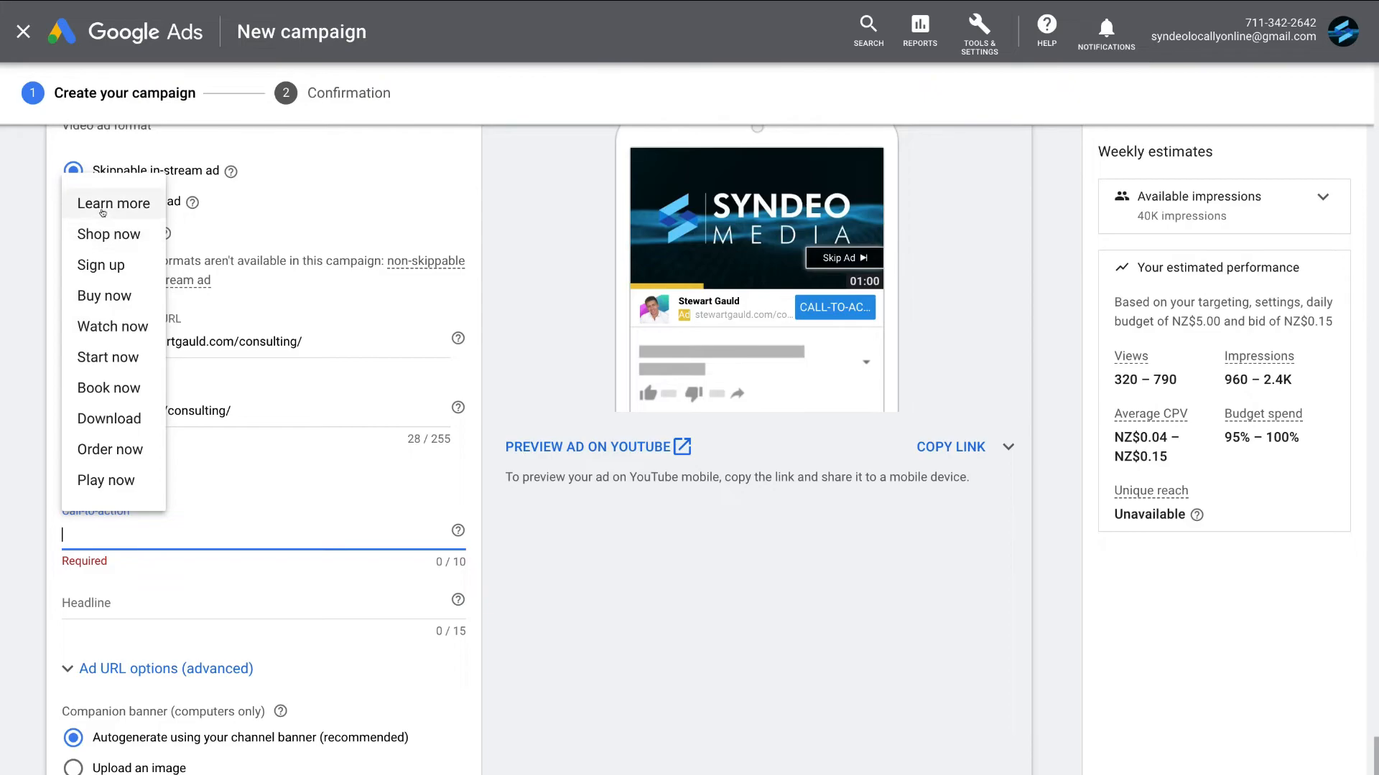
pyautogui.click(133, 387)
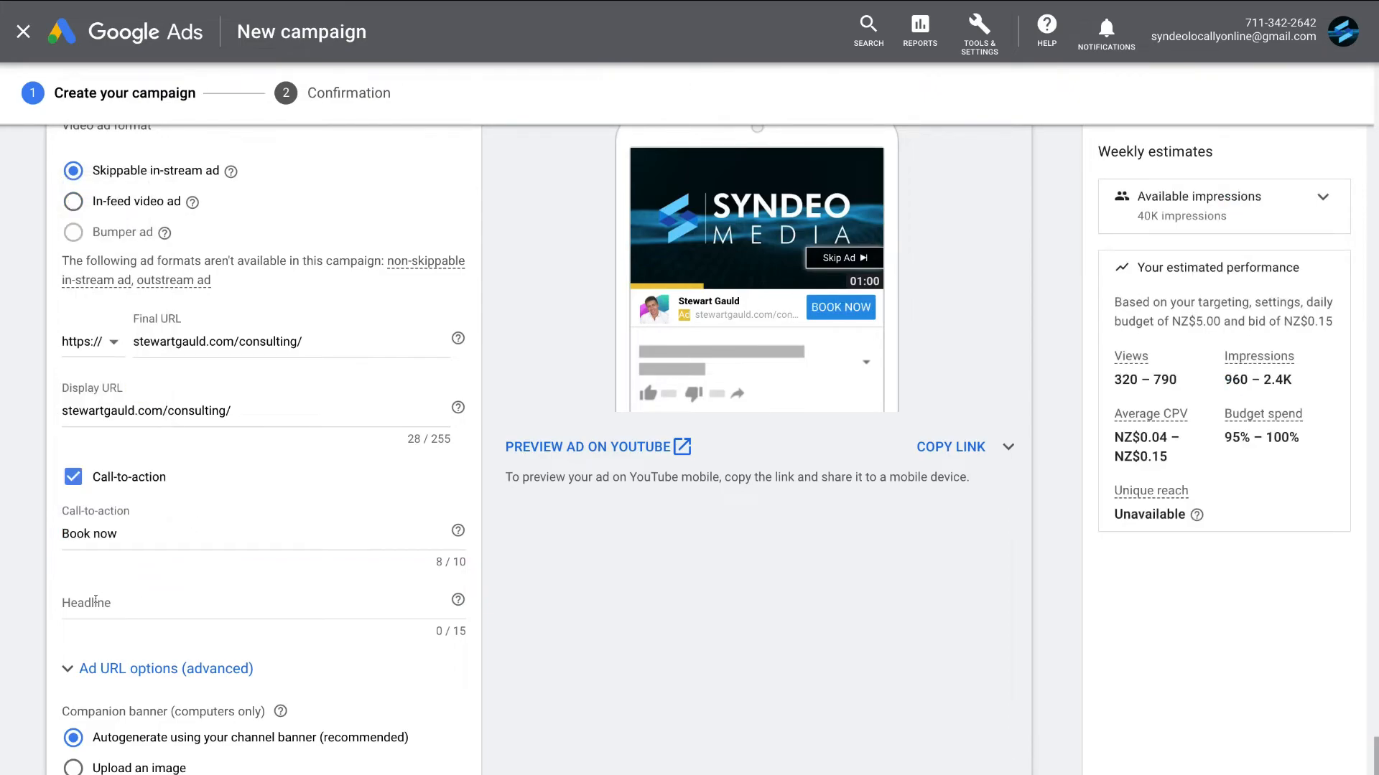
pyautogui.click(119, 595)
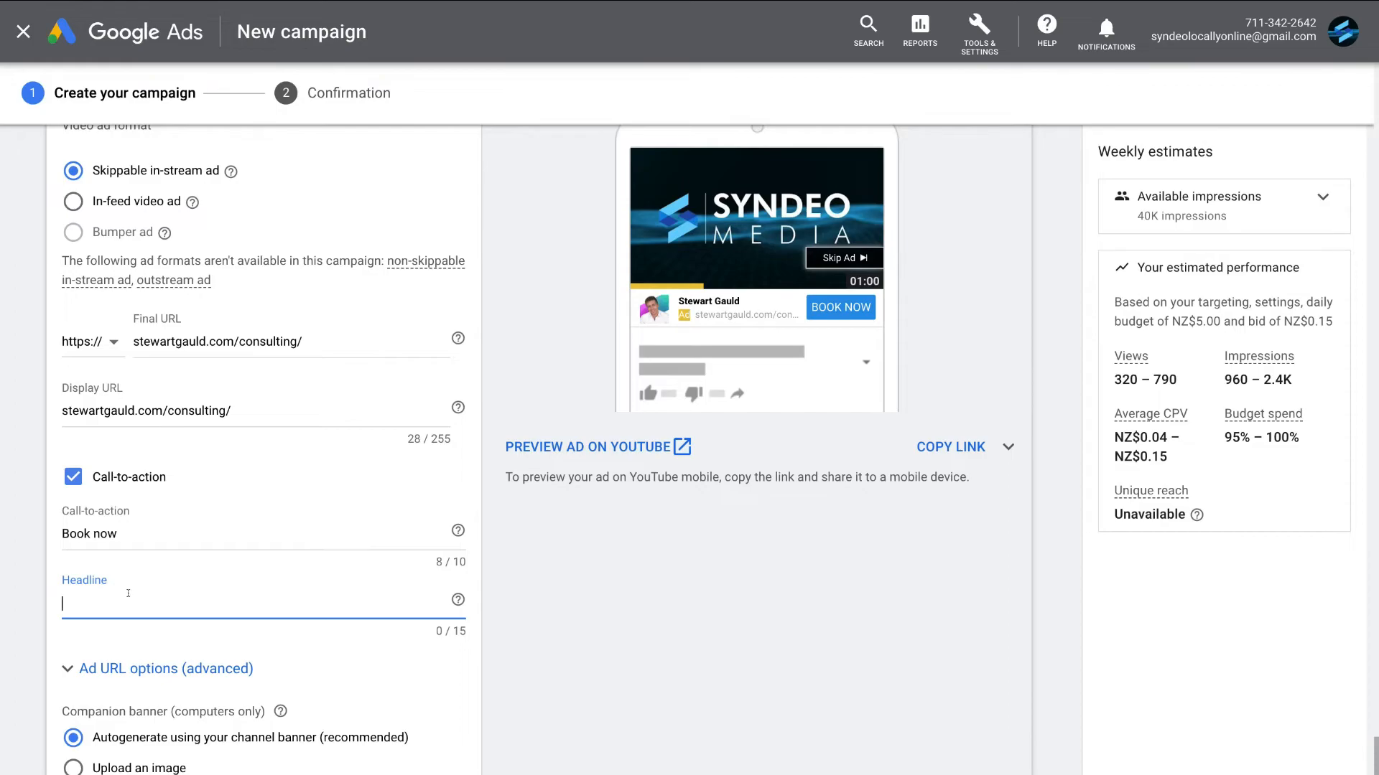
pyautogui.write('Ready To Grow?')
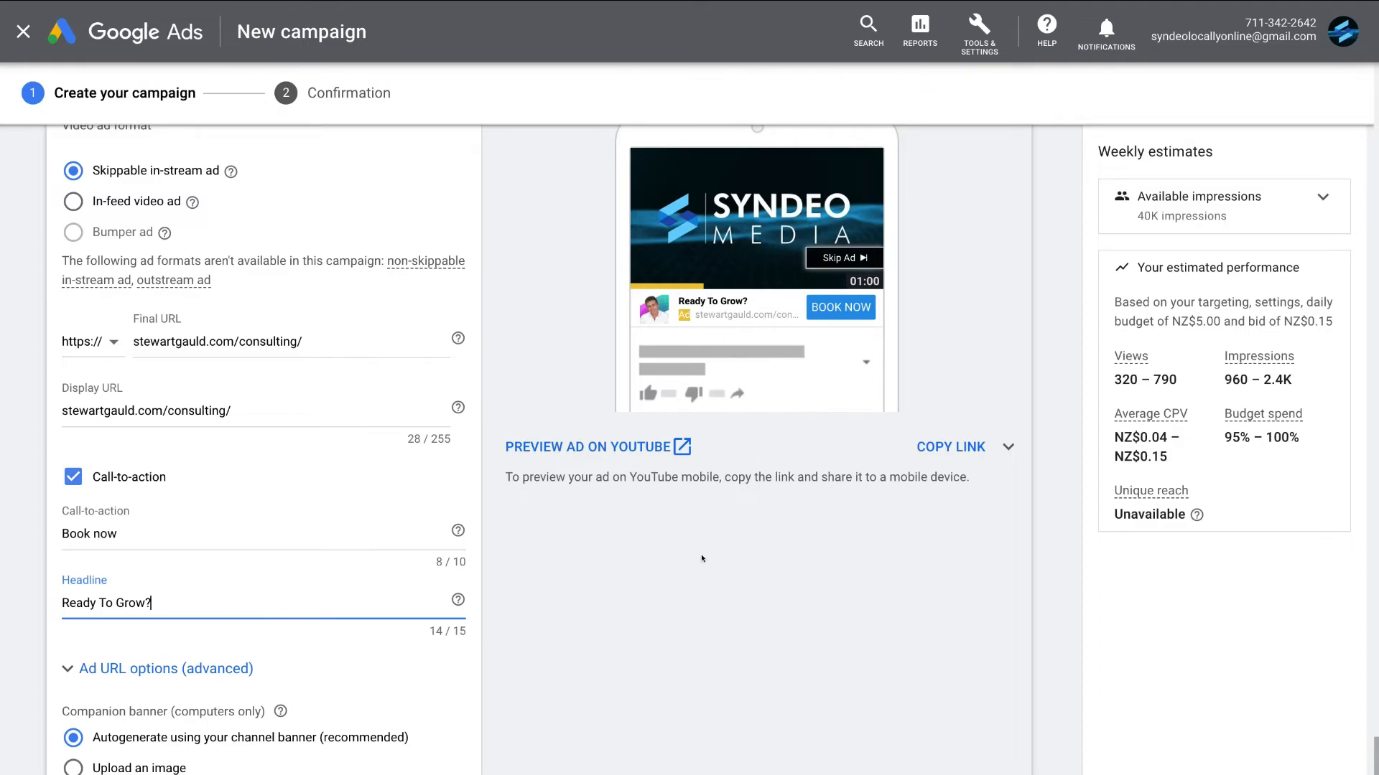
# - Create the campaign with the finished video ad and continue from the confirmation to the campaign's dashboard
pyautogui.scroll(-5, 708, 554)
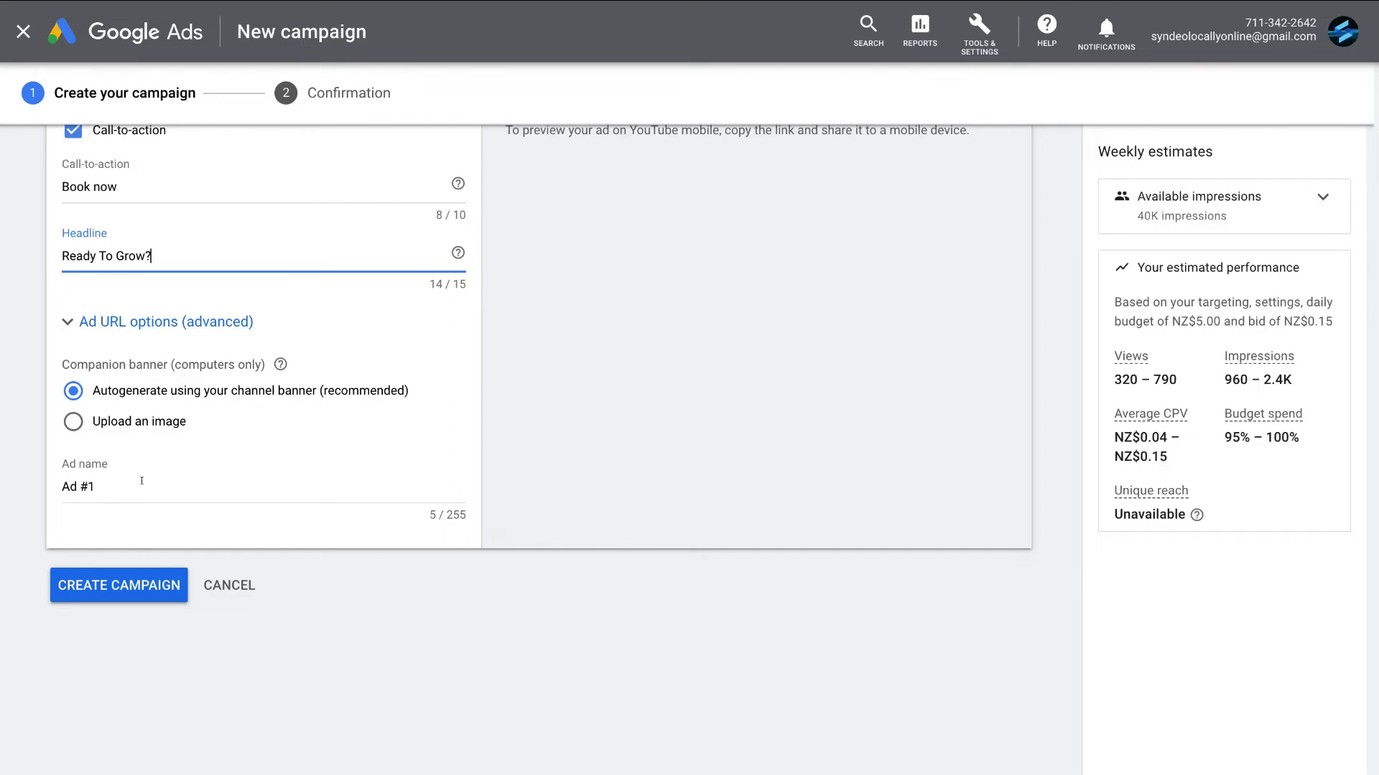
pyautogui.click(92, 586)
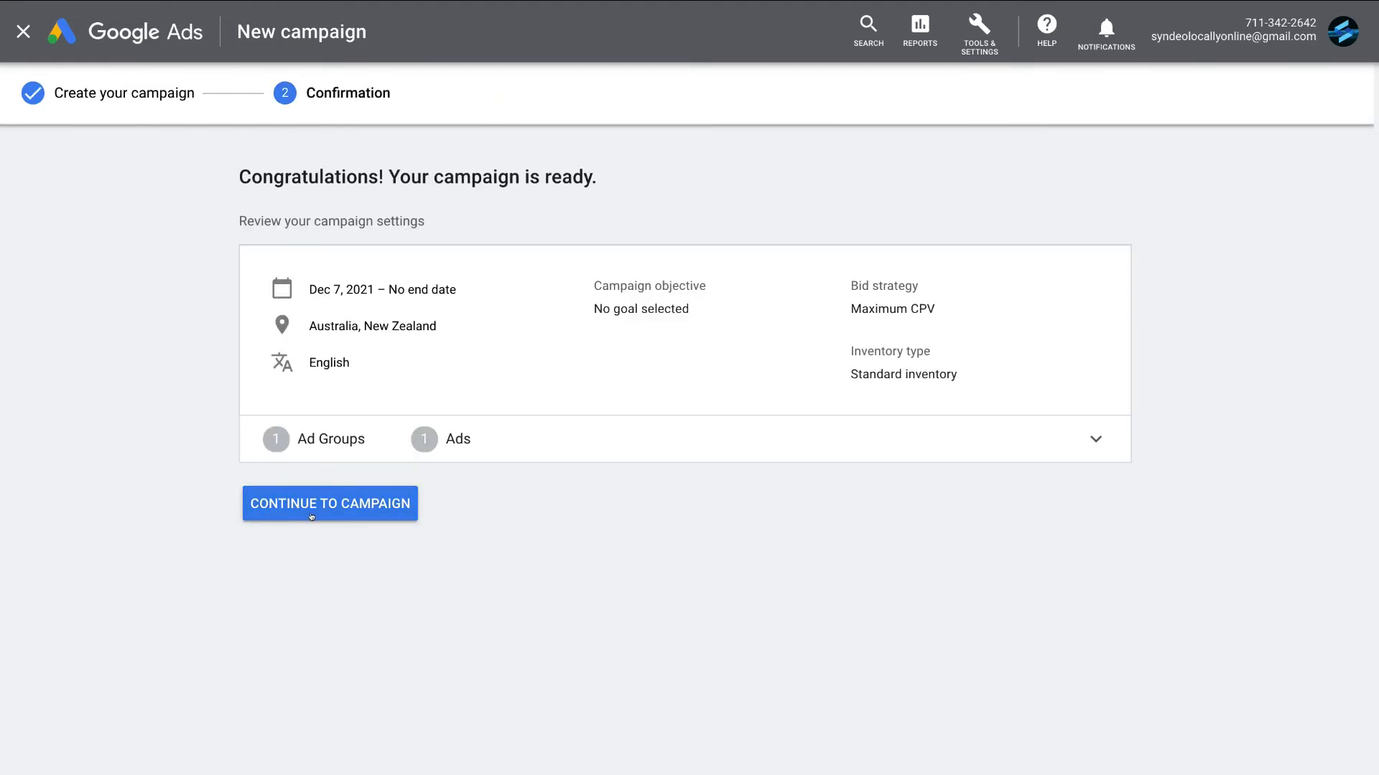
pyautogui.click(346, 514)
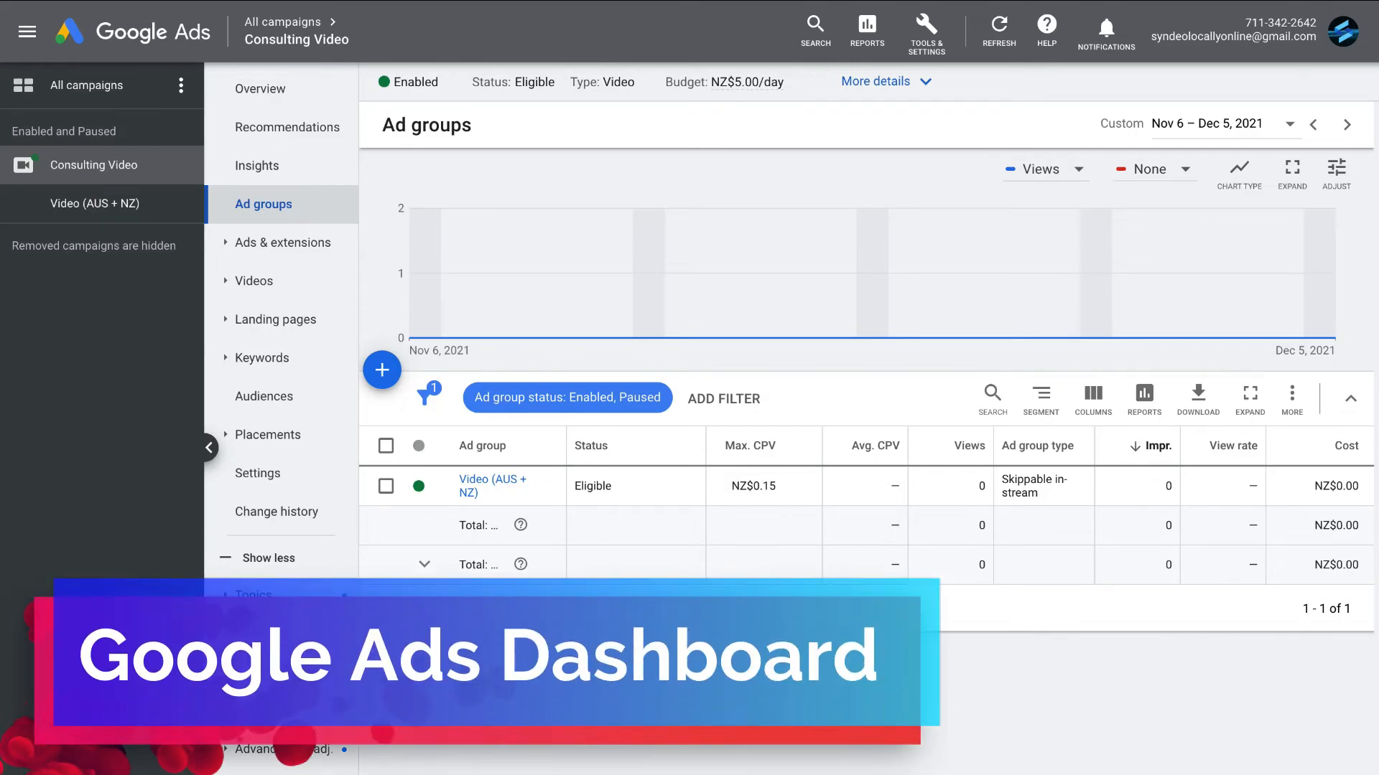
# - Pause the Consulting Video campaign in the account's list of all campaigns
pyautogui.click(256, 88)
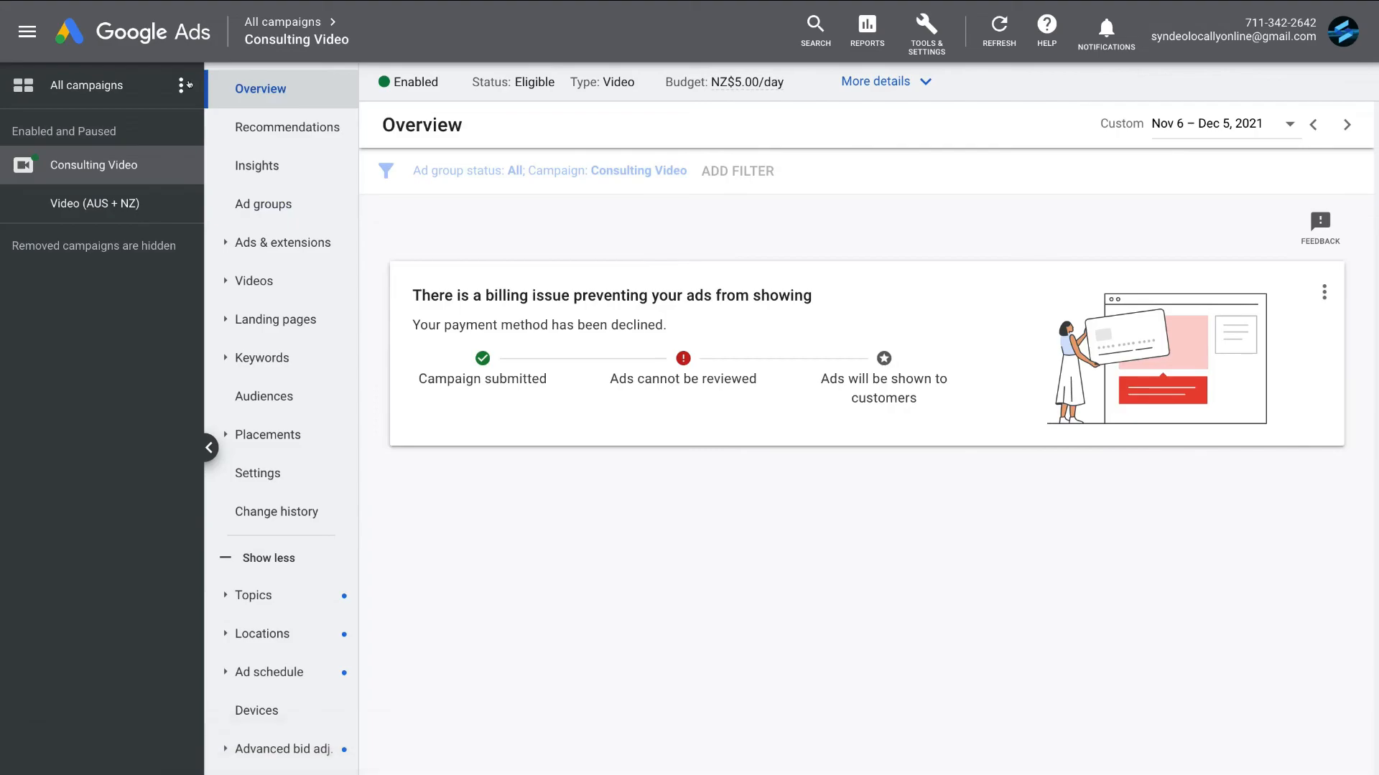
pyautogui.click(104, 85)
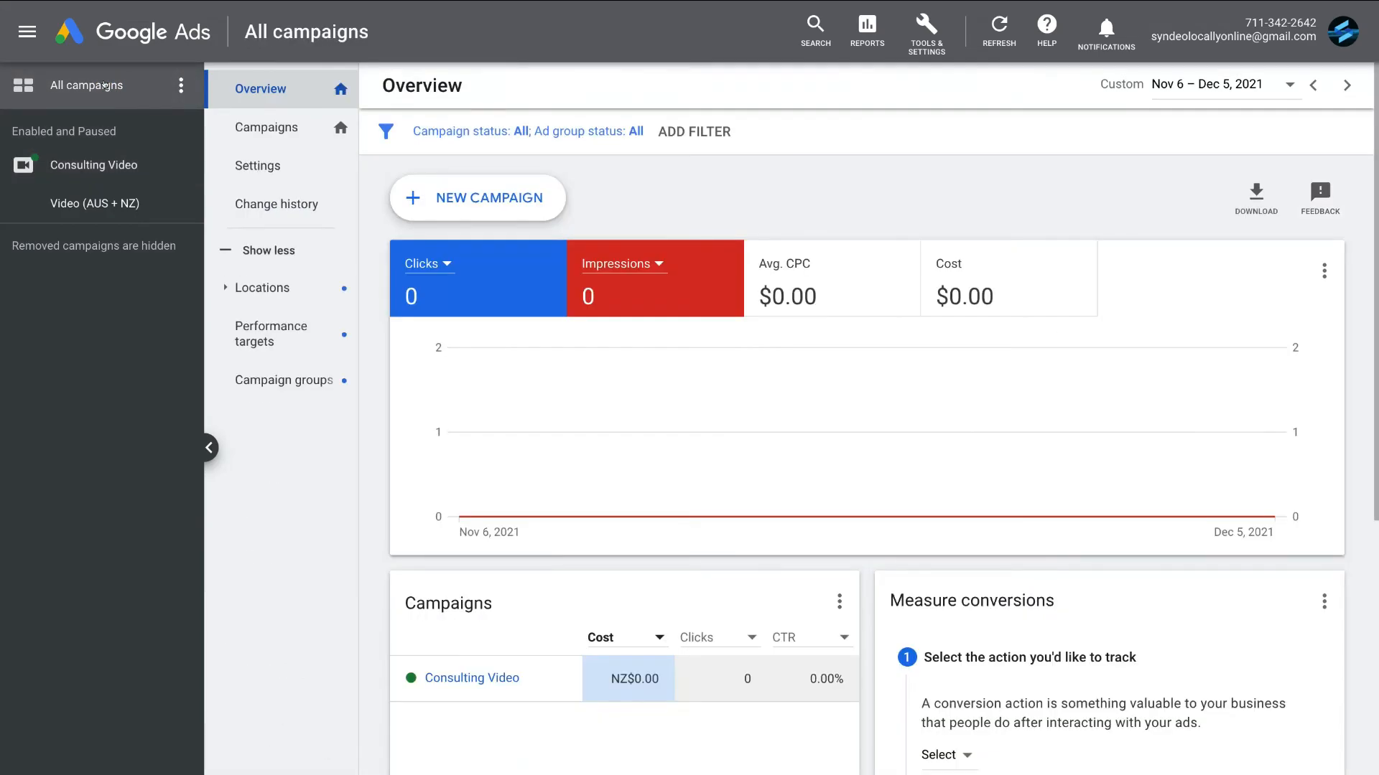
pyautogui.click(250, 174)
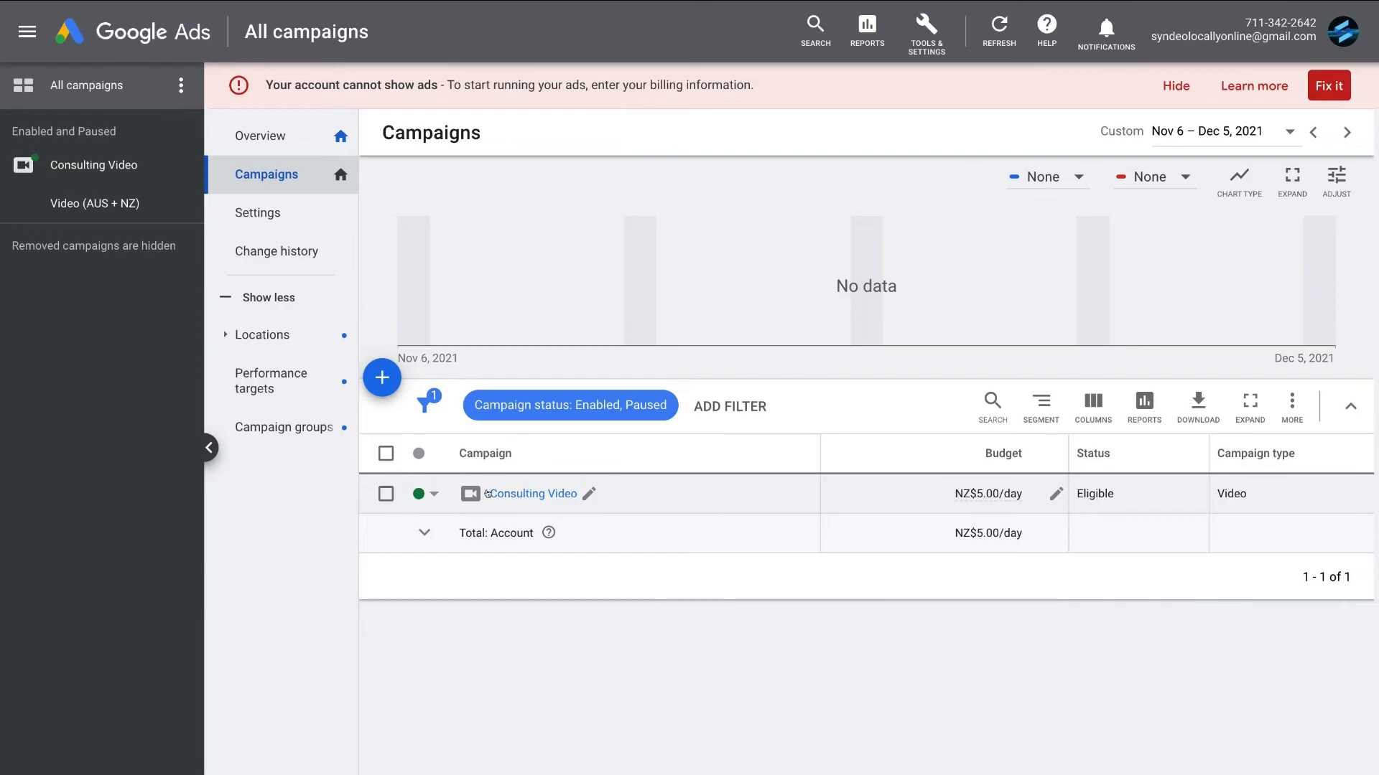
pyautogui.click(428, 494)
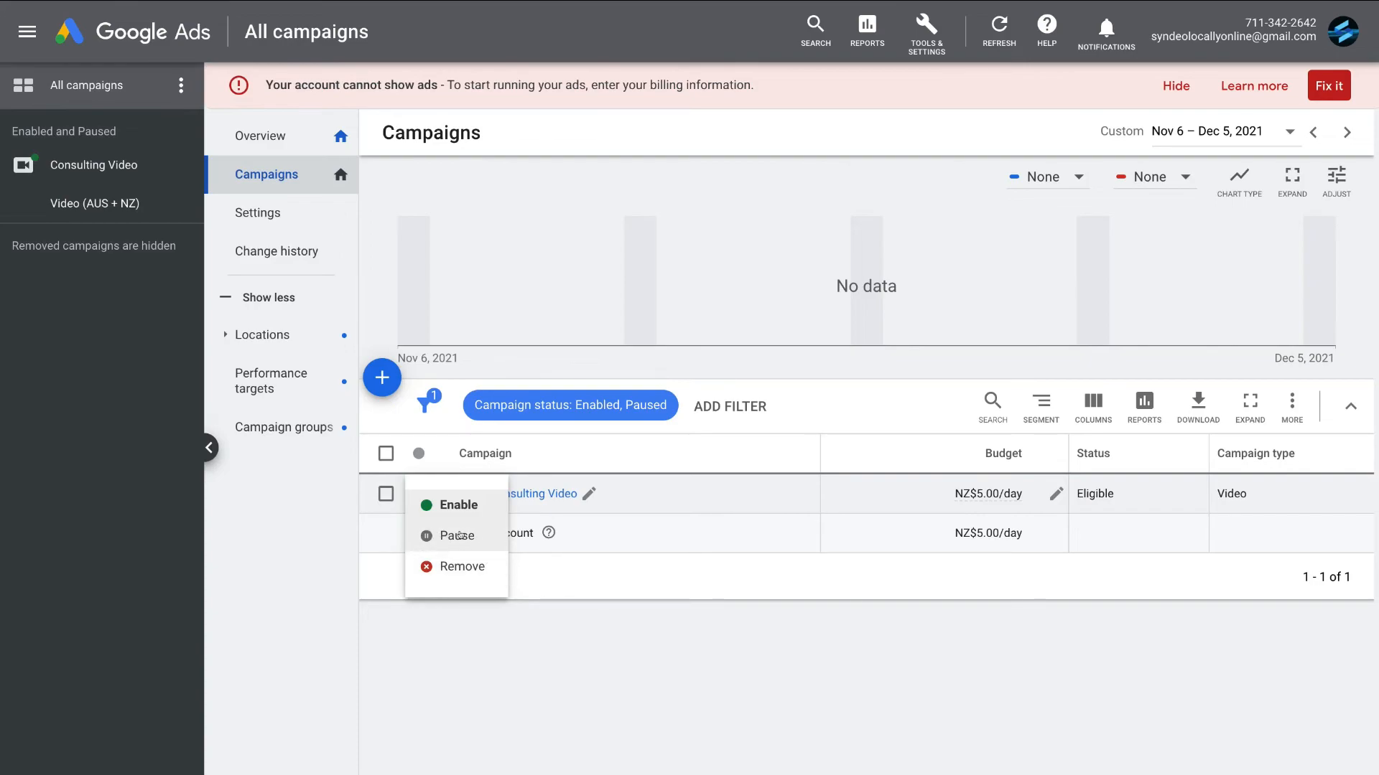
pyautogui.click(481, 536)
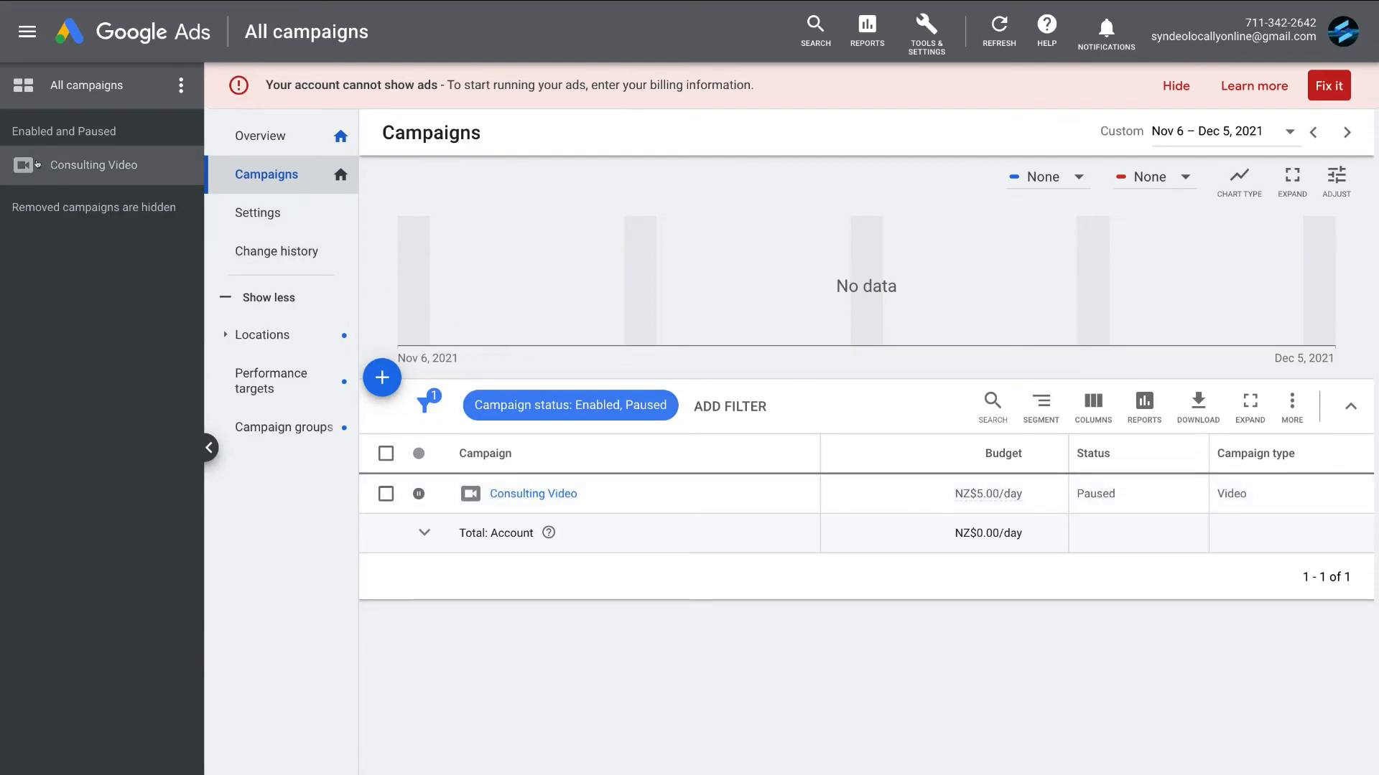
# - Open the Video (AUS + NZ) ad group of the Consulting Video campaign and inspect its maximum CPV bid setting without saving a change
pyautogui.click(124, 164)
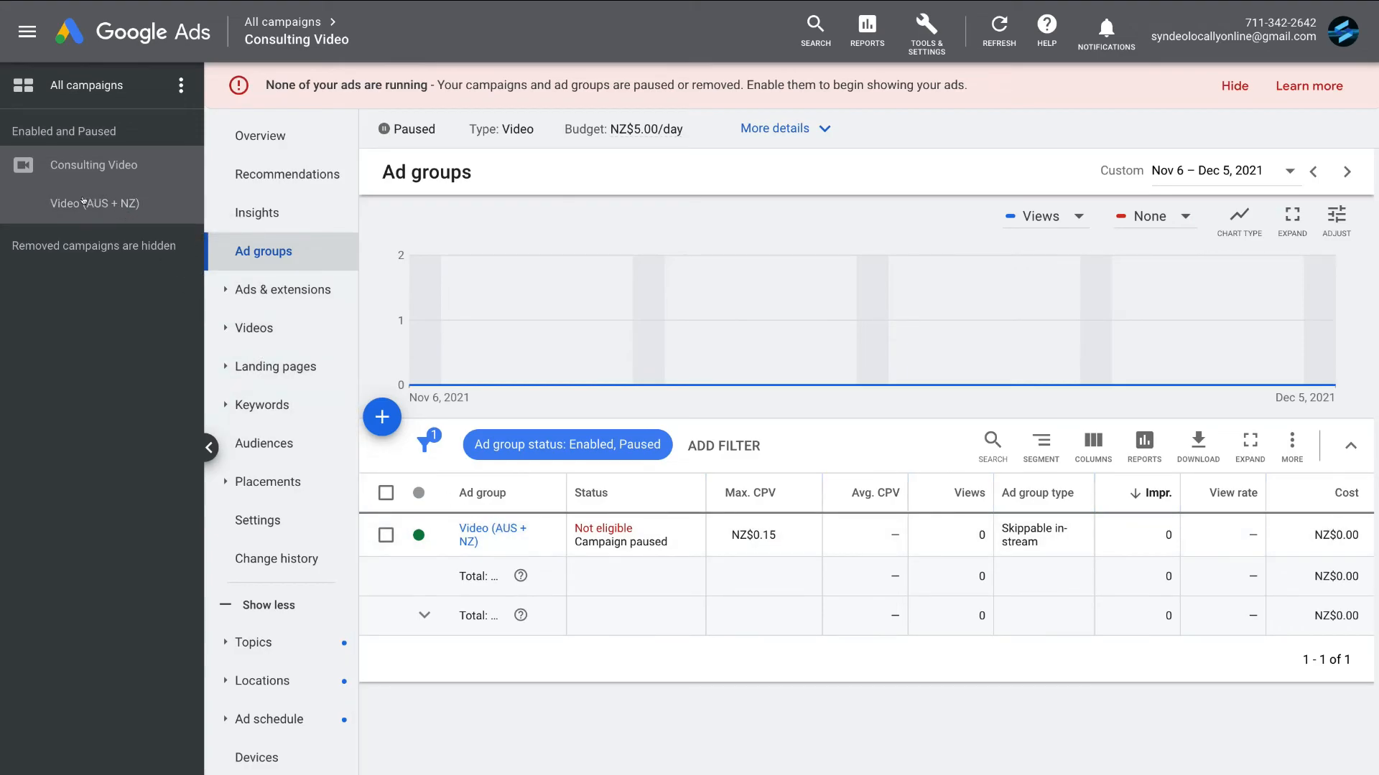
pyautogui.click(123, 200)
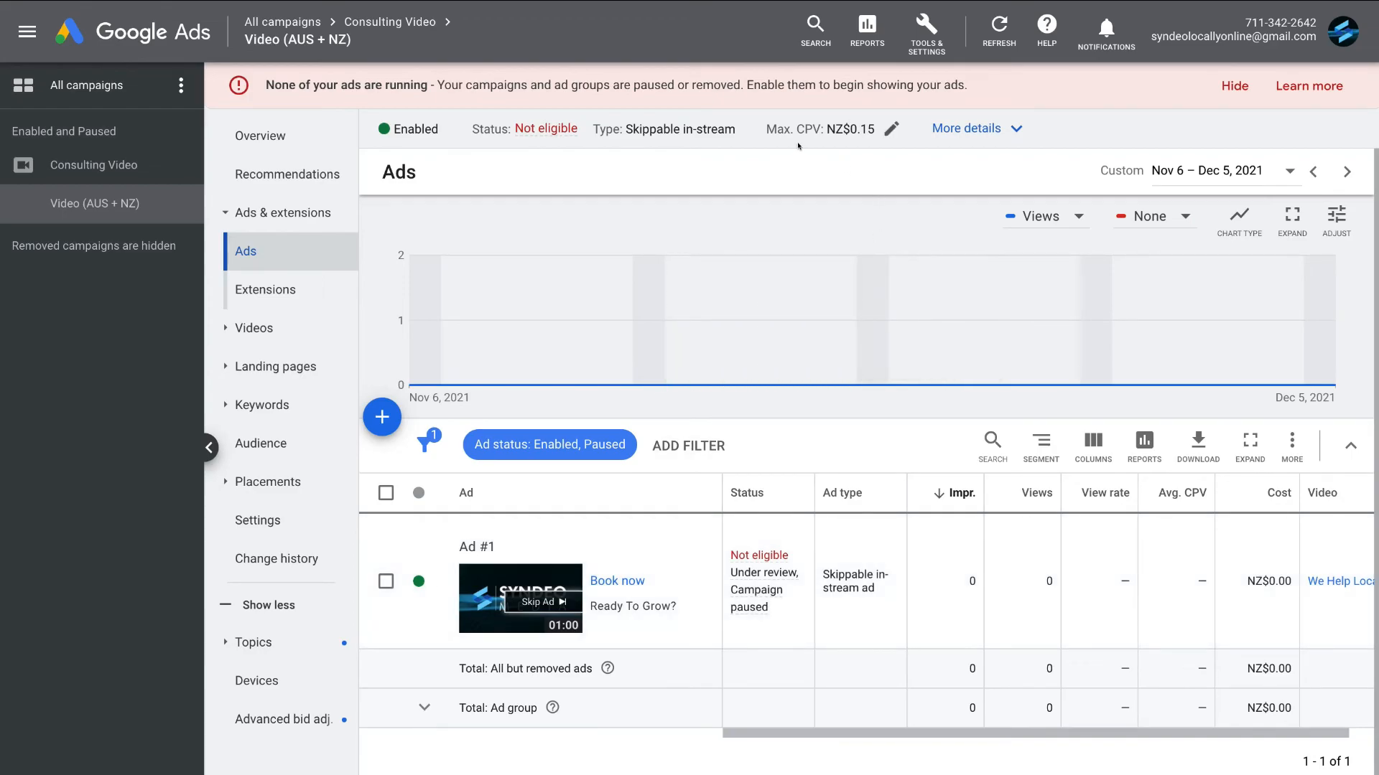
pyautogui.click(889, 126)
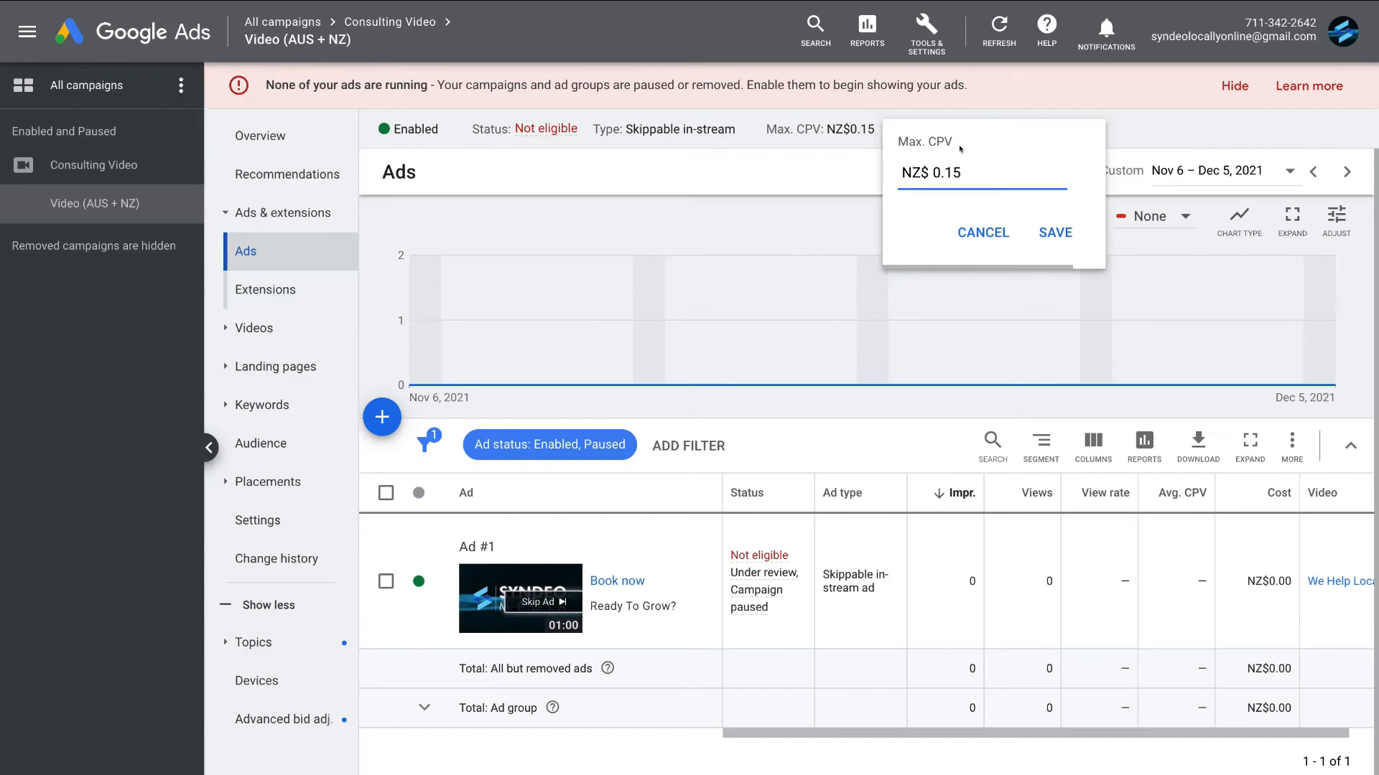
pyautogui.click(979, 230)
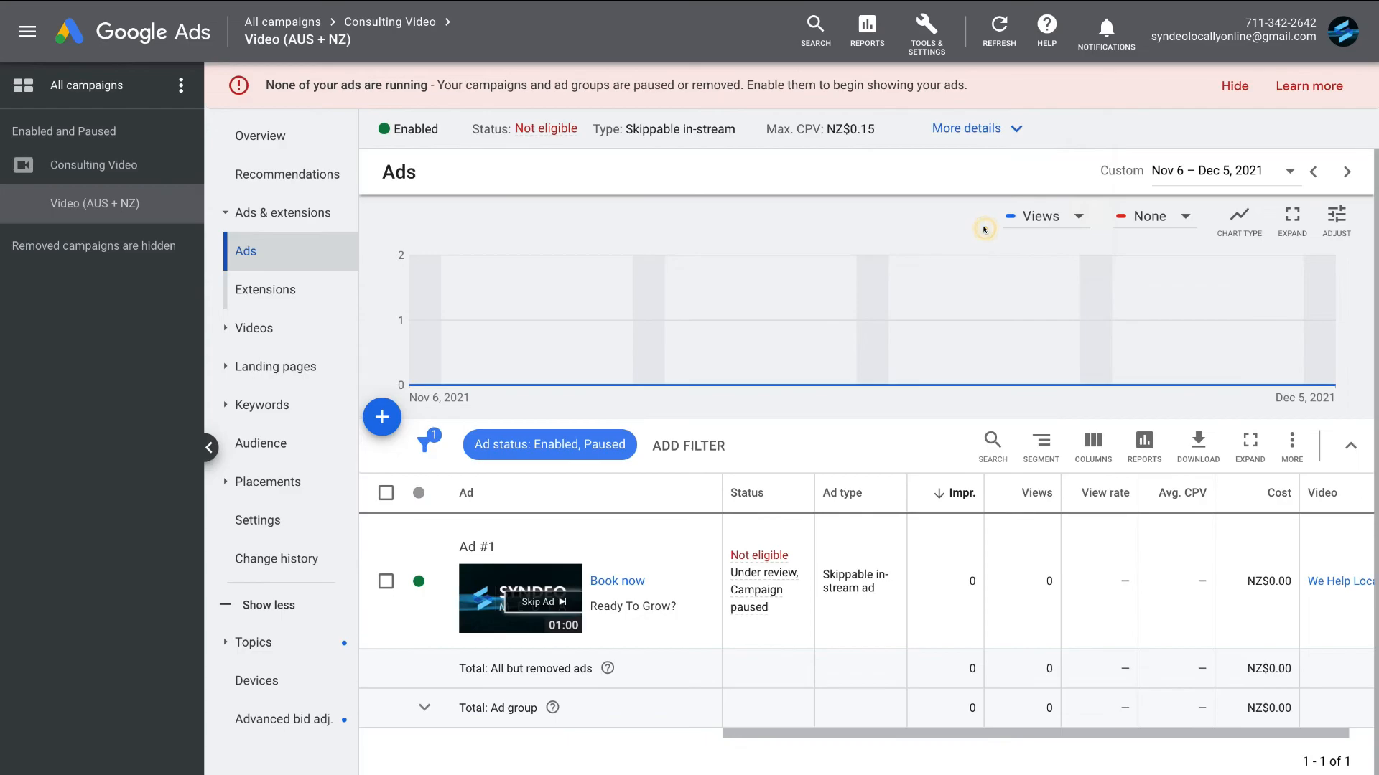